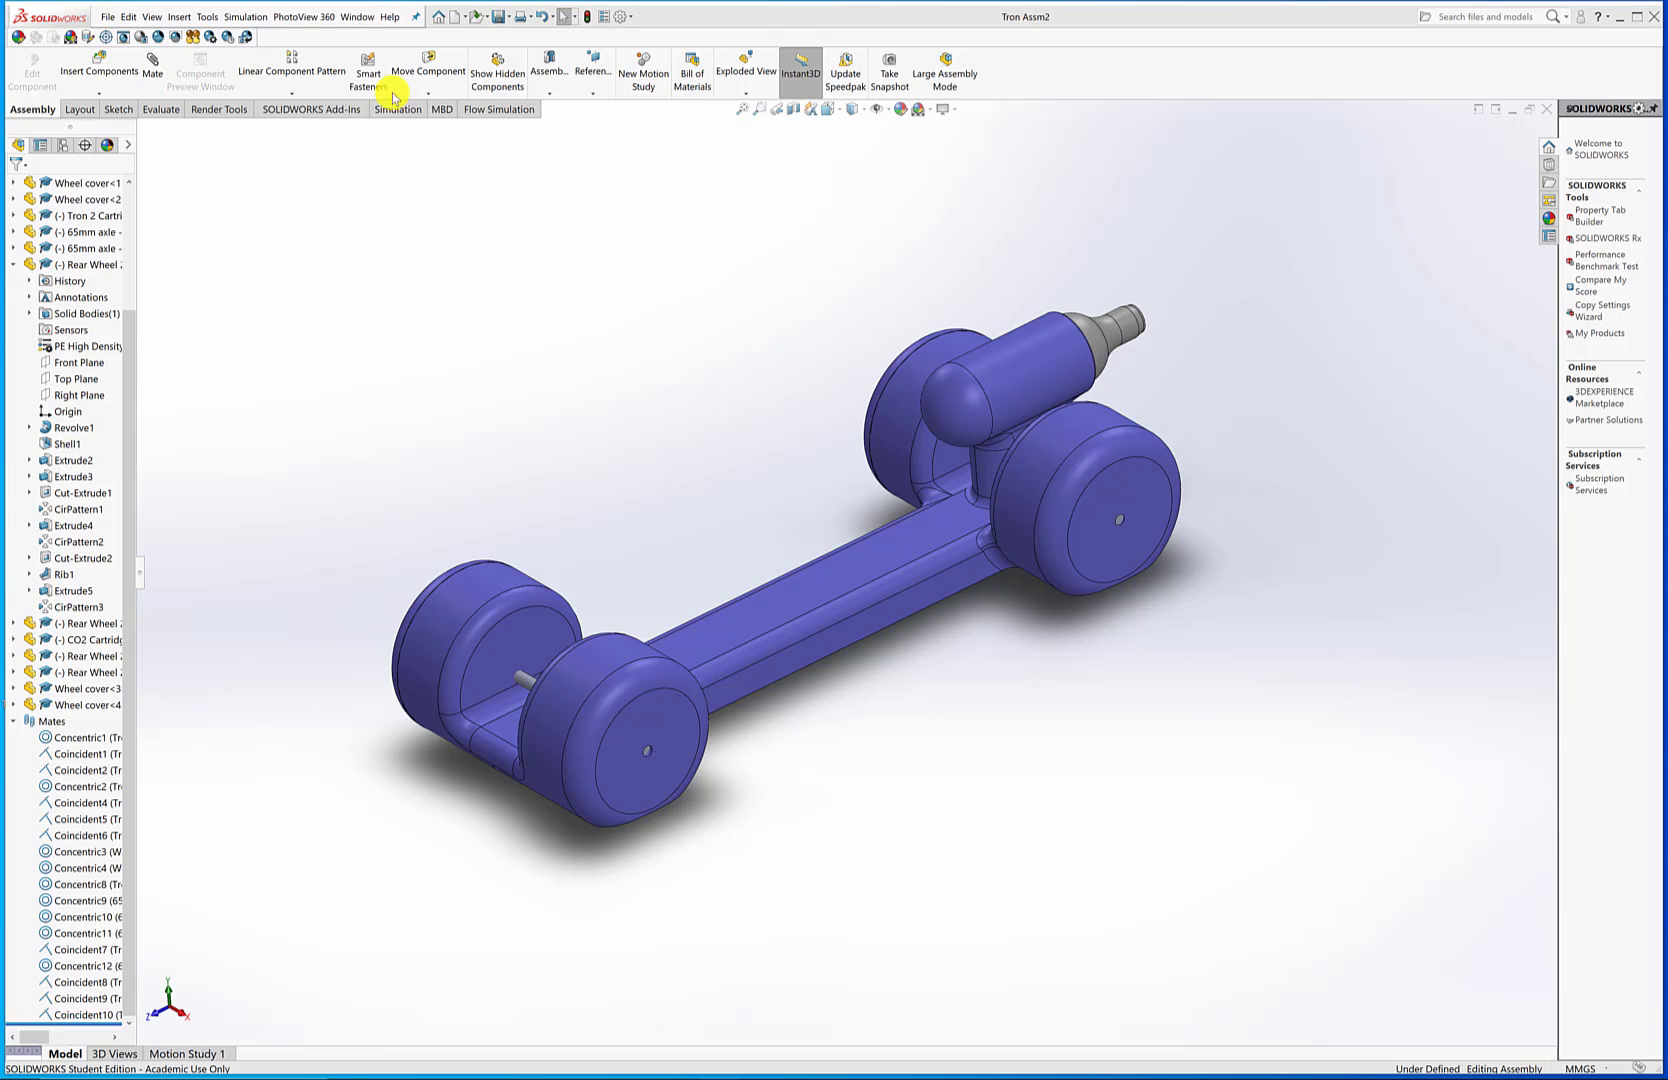
Step: Start an exploded view, moving the rear +X-side wheel cover about 61 mm and its wheel about 36 mm outward along X
click(744, 74)
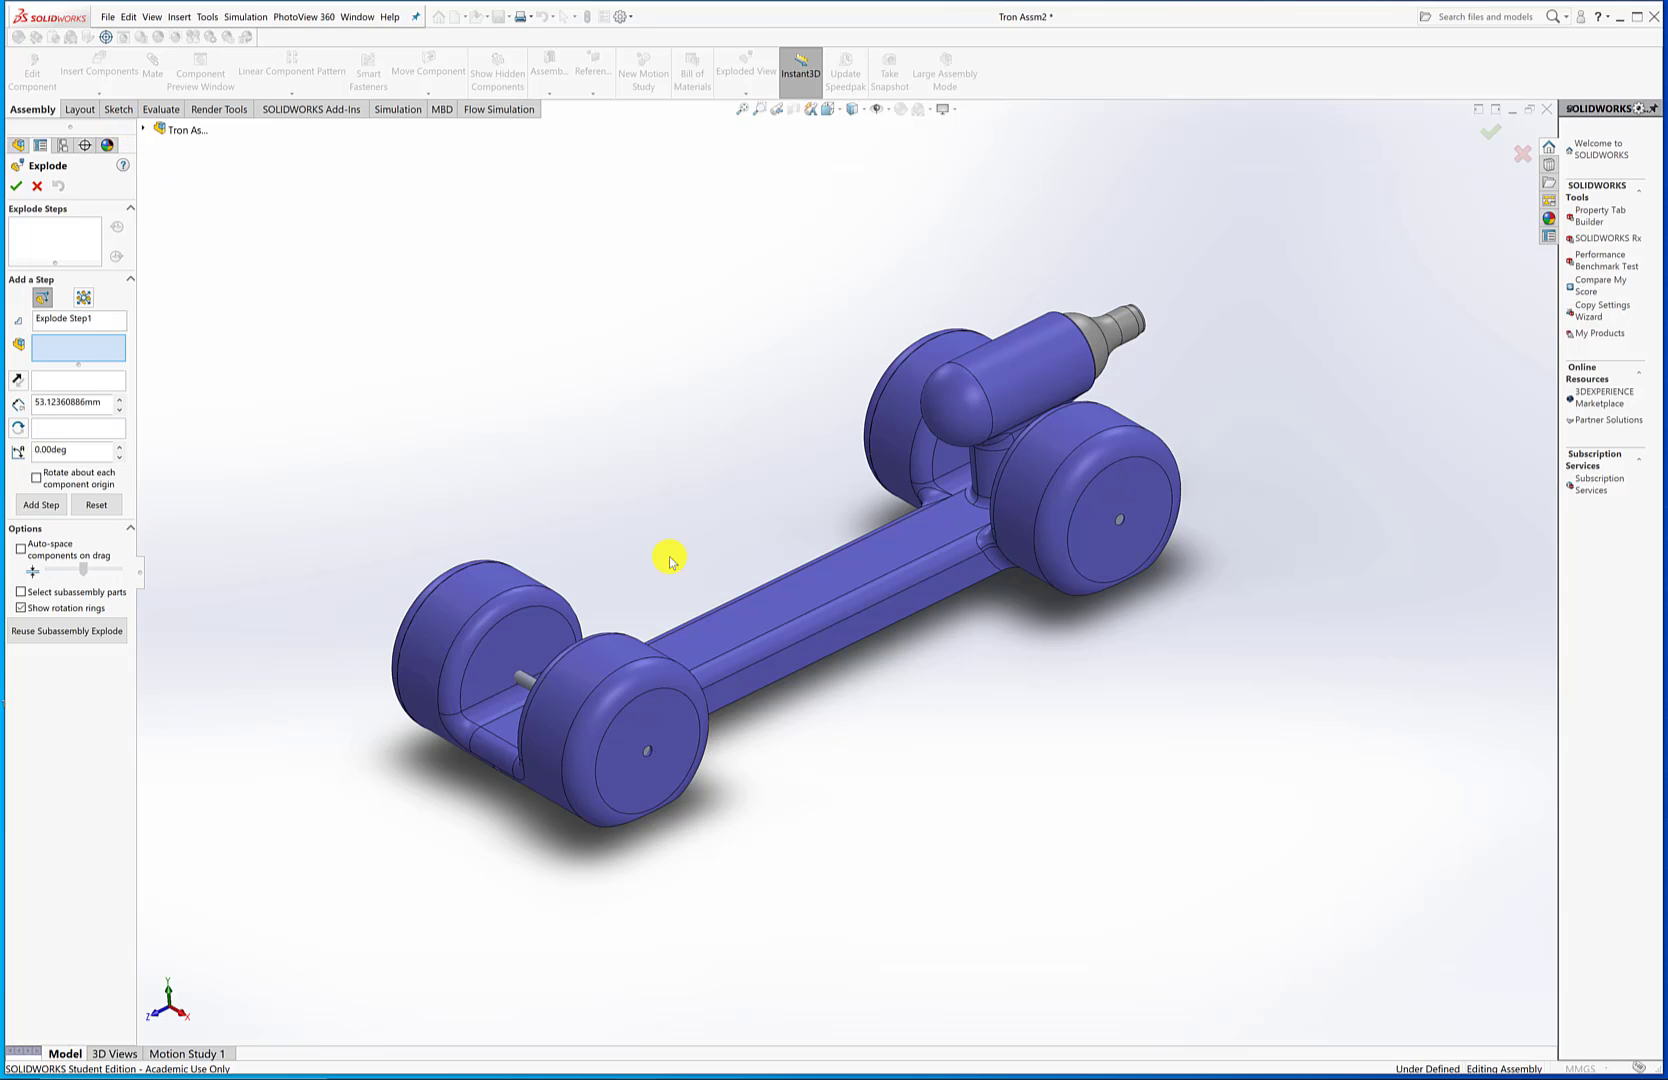
click(145, 131)
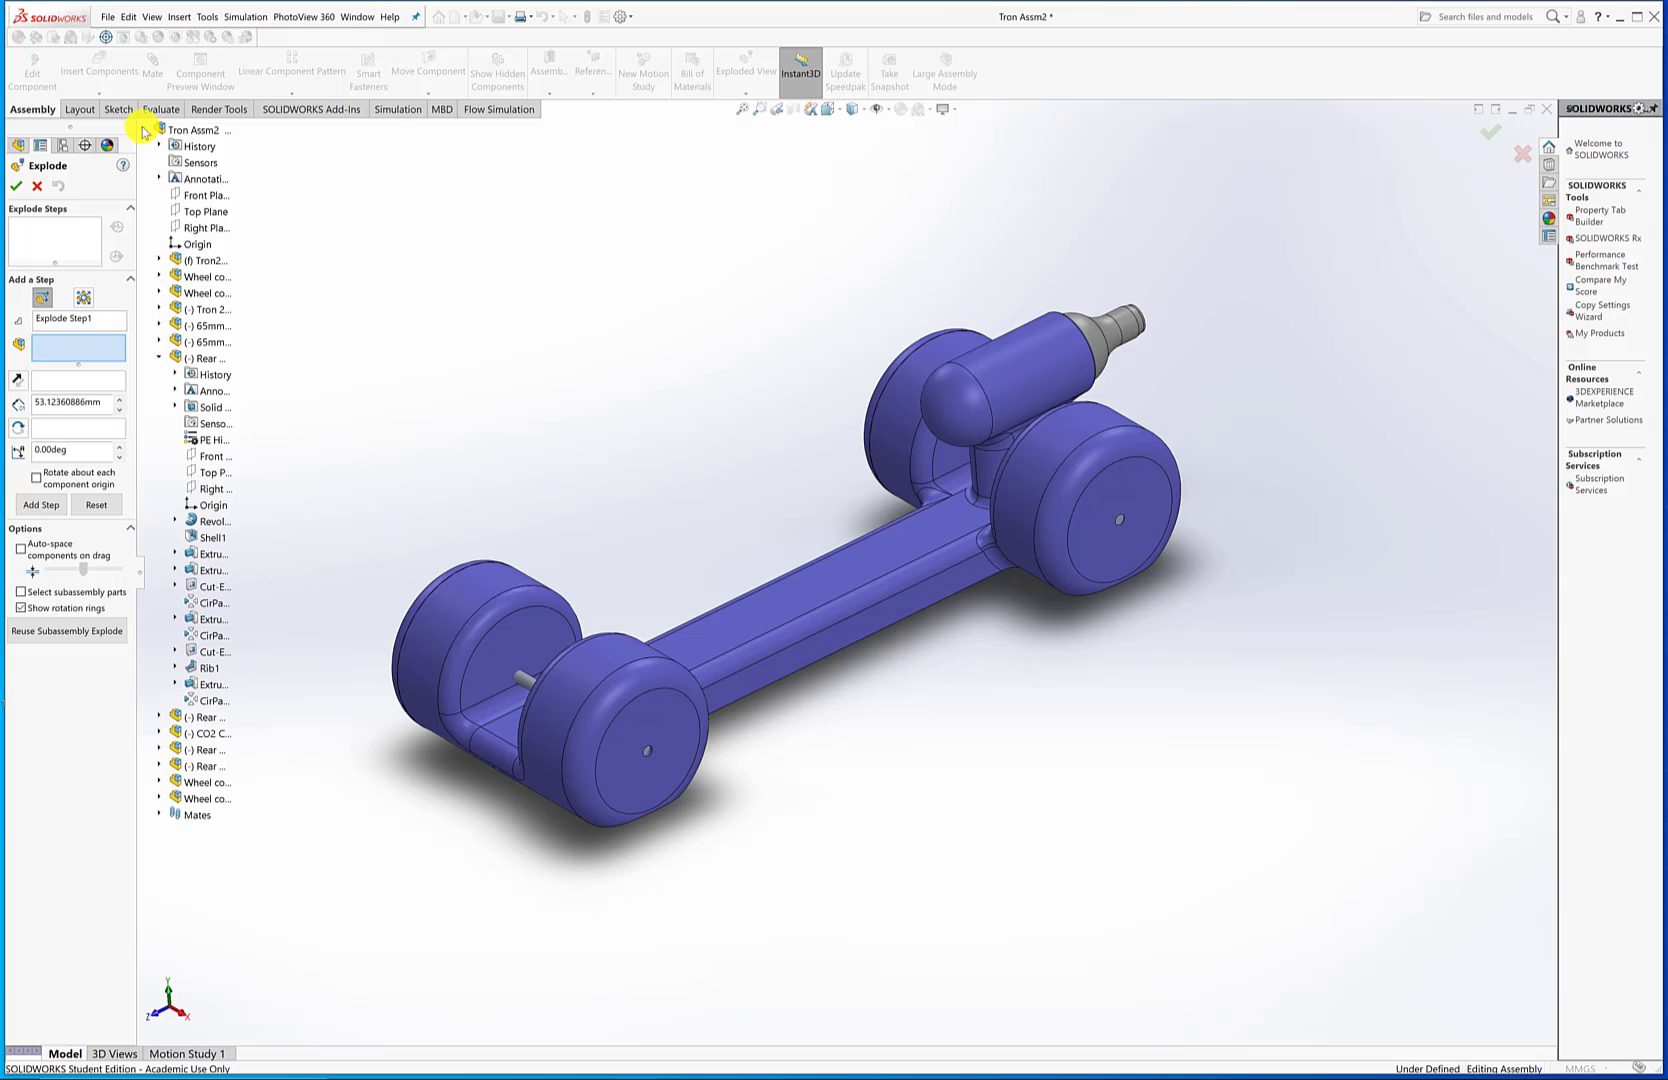
click(144, 130)
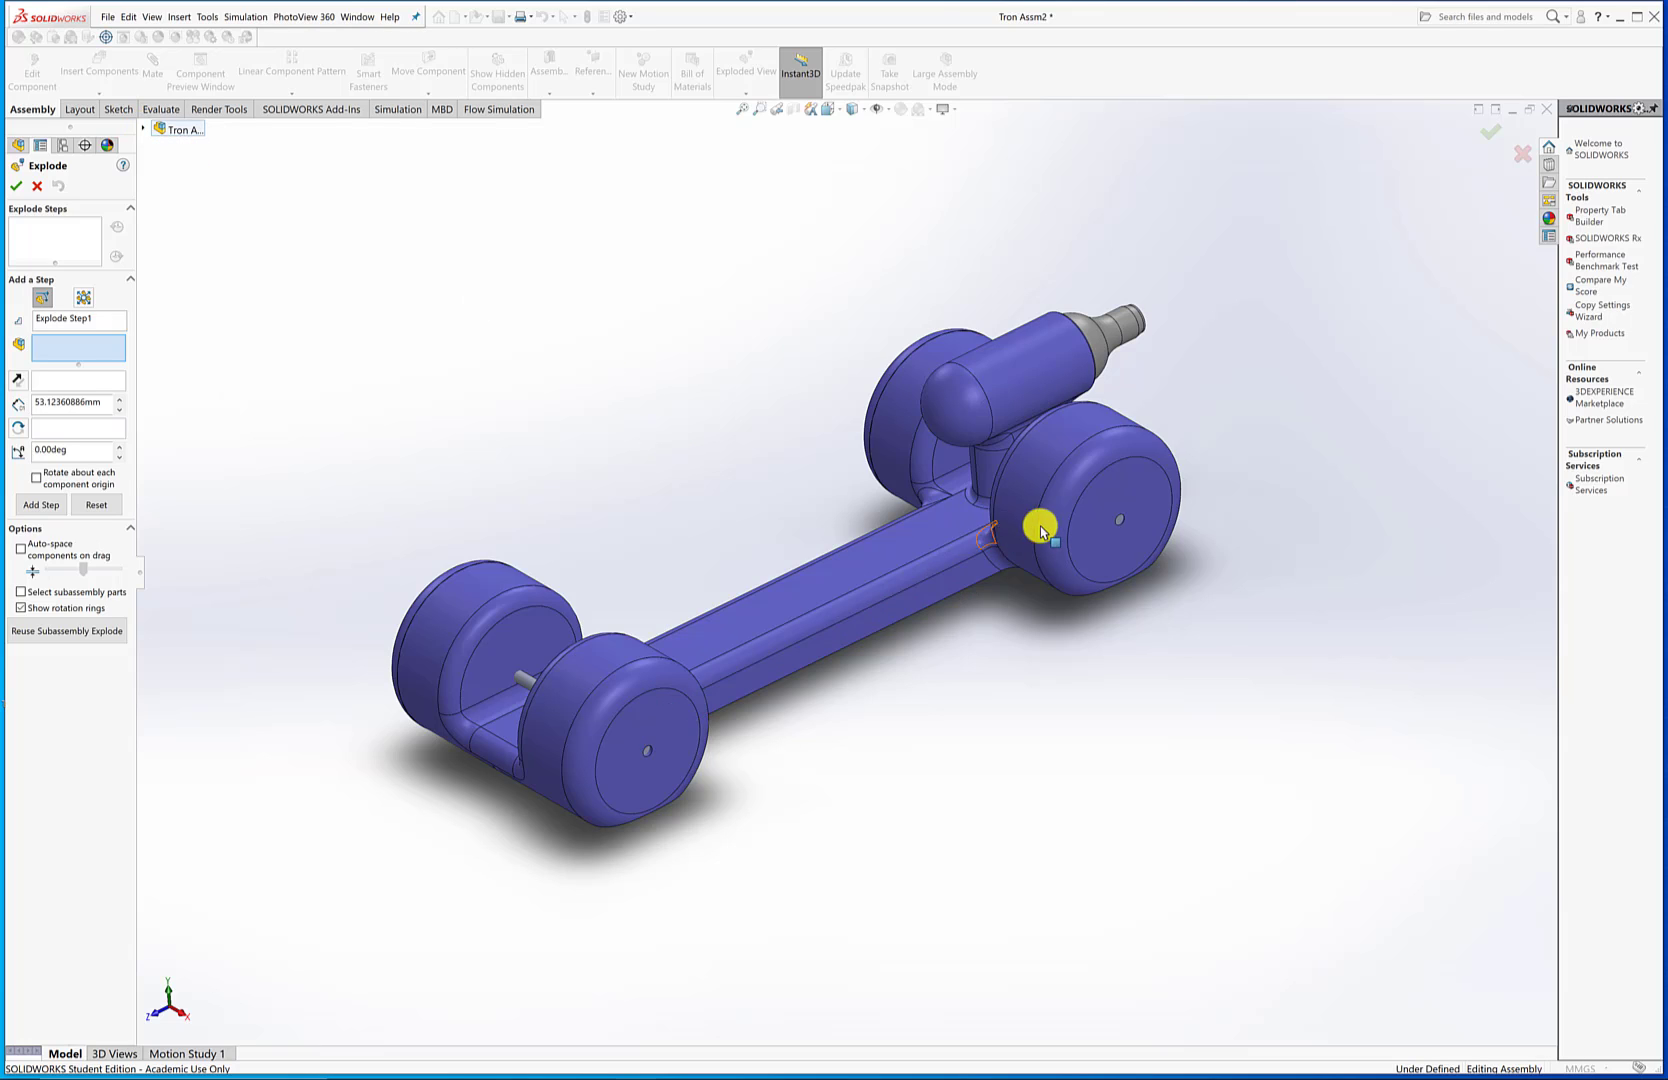
click(1078, 487)
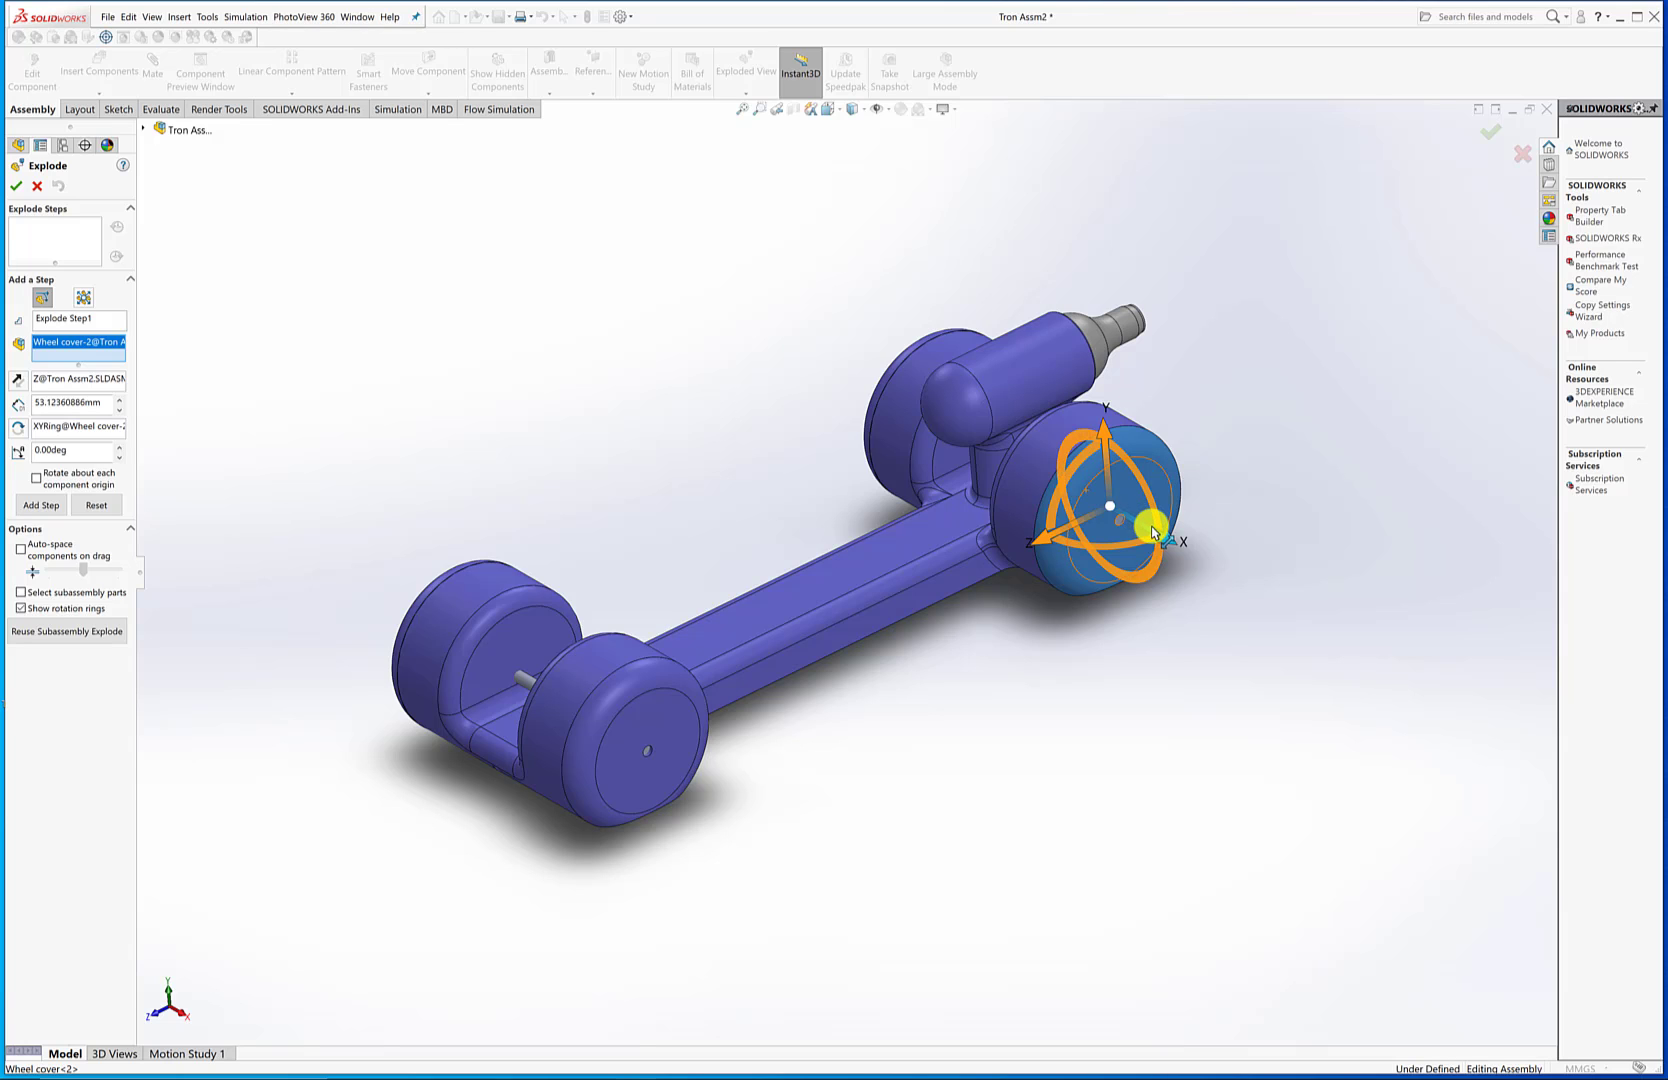
drag(1157, 537, 1322, 626)
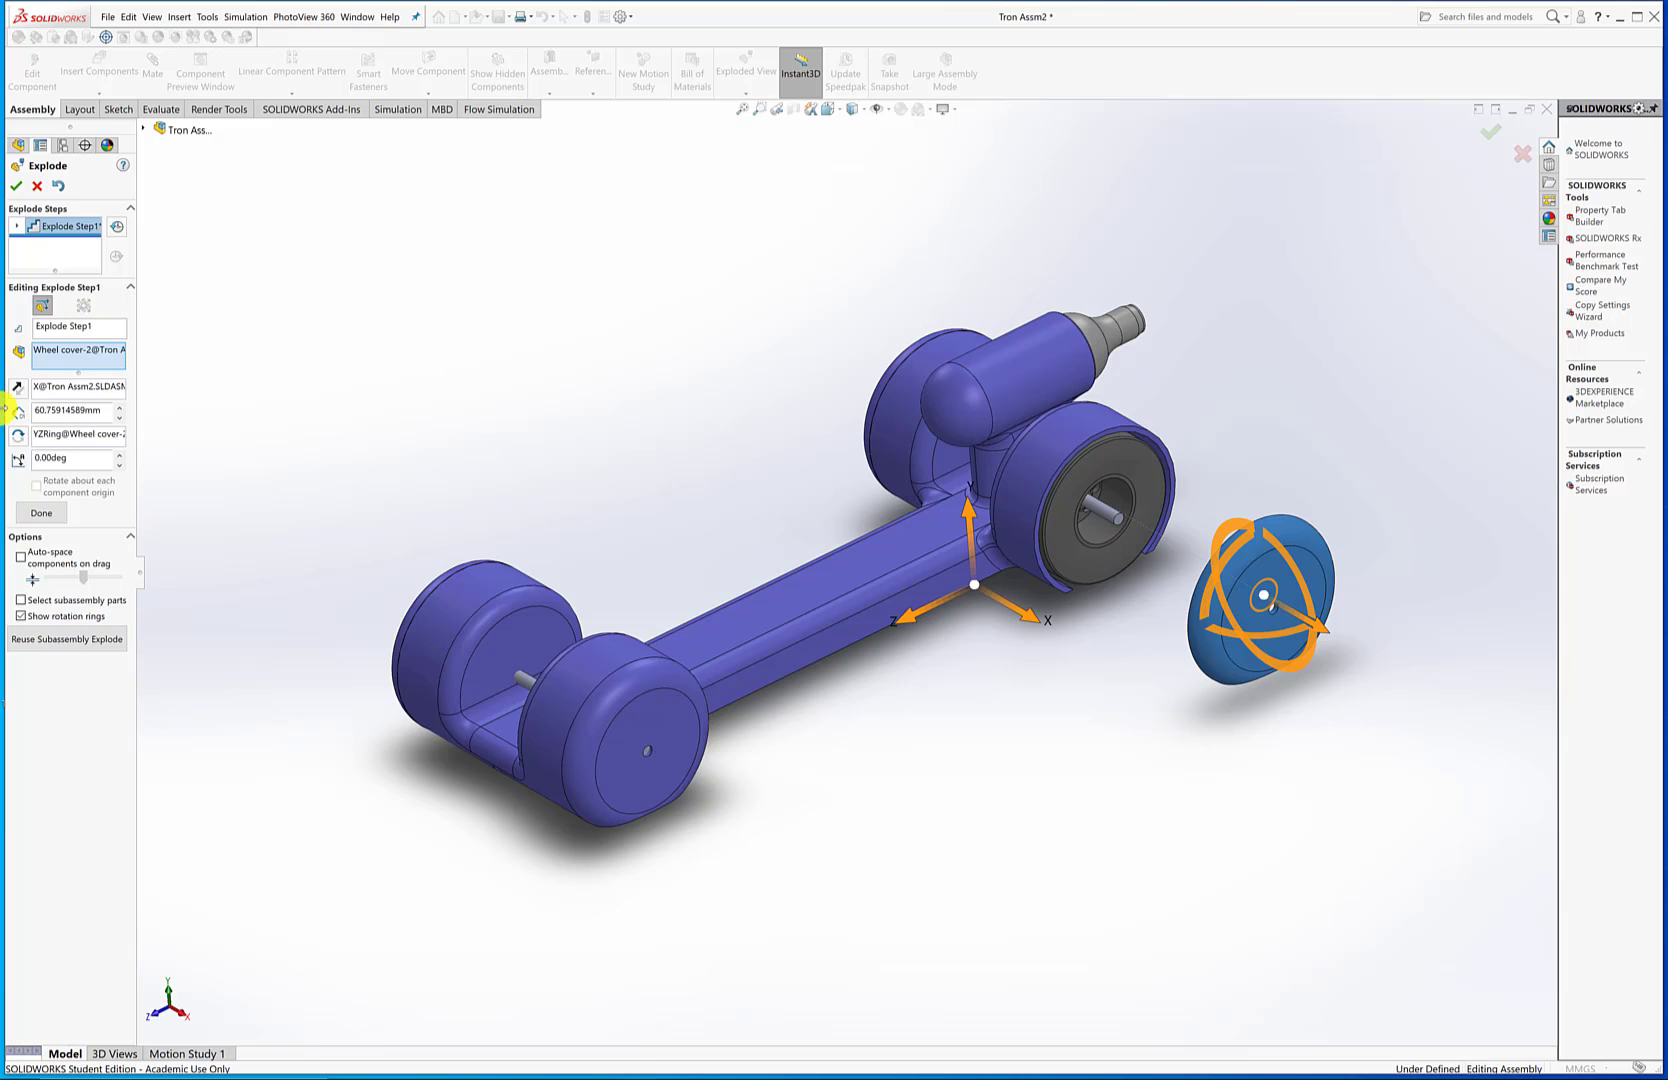
click(48, 516)
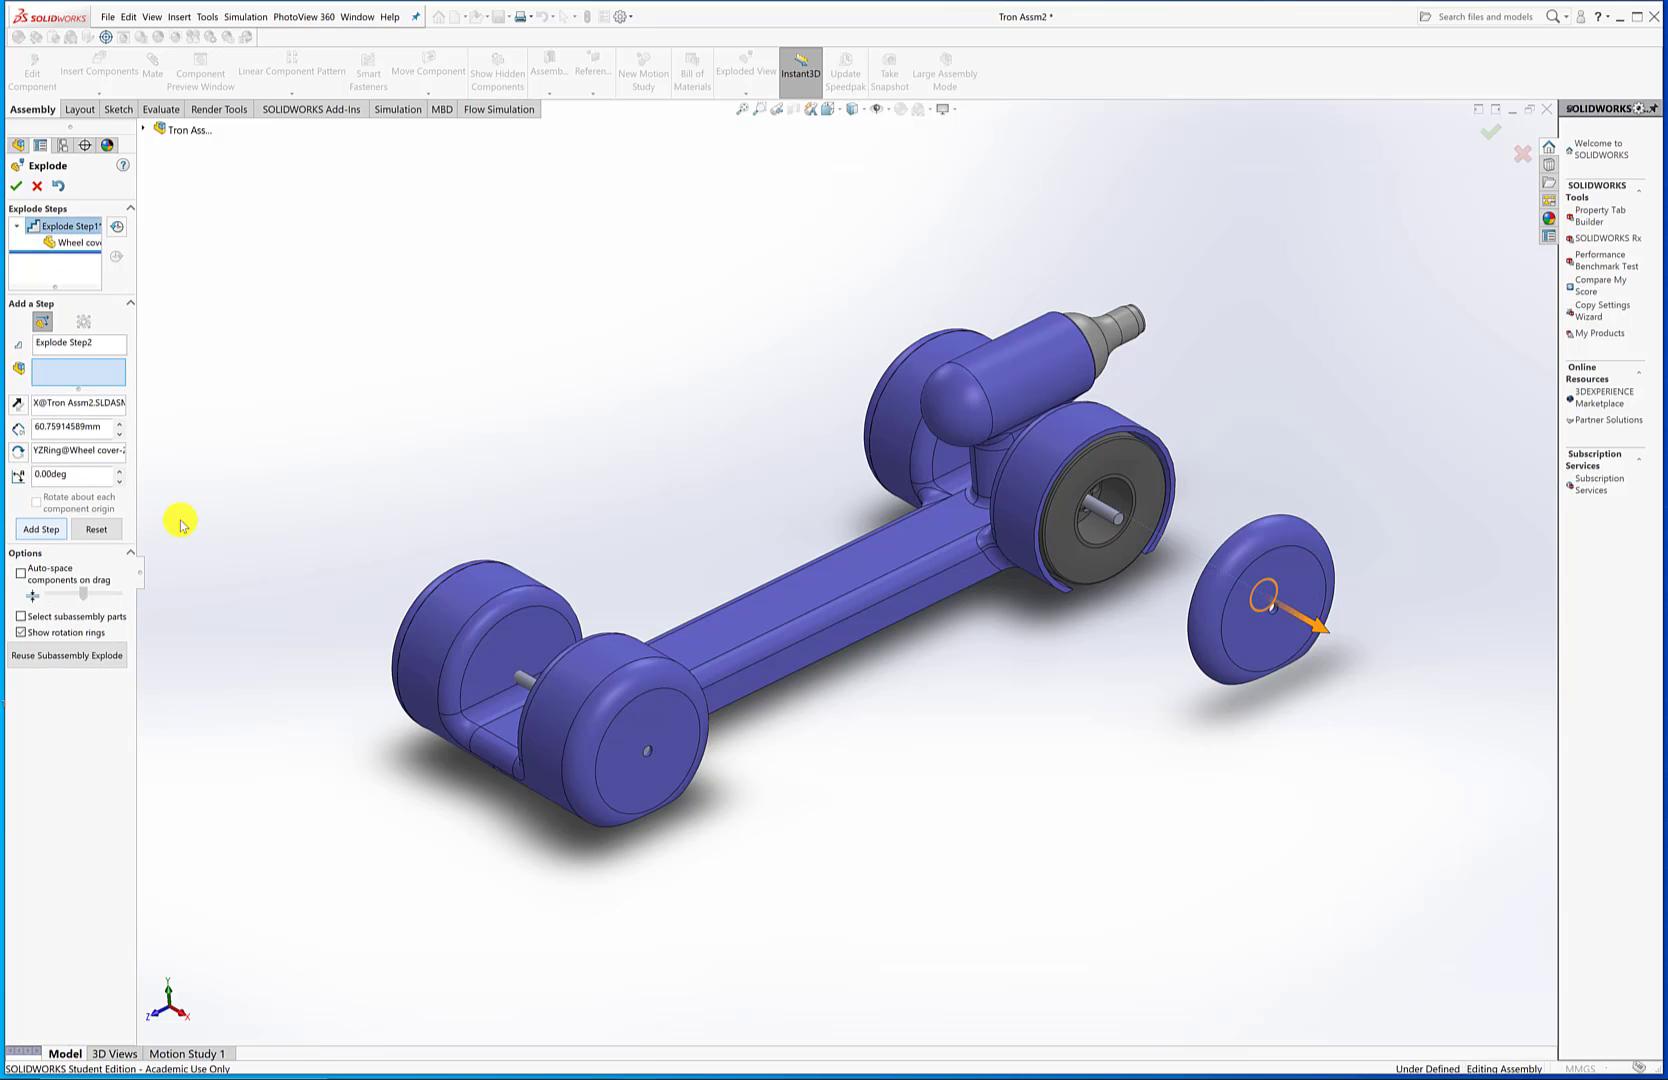
click(1116, 483)
drag(1131, 533, 1281, 624)
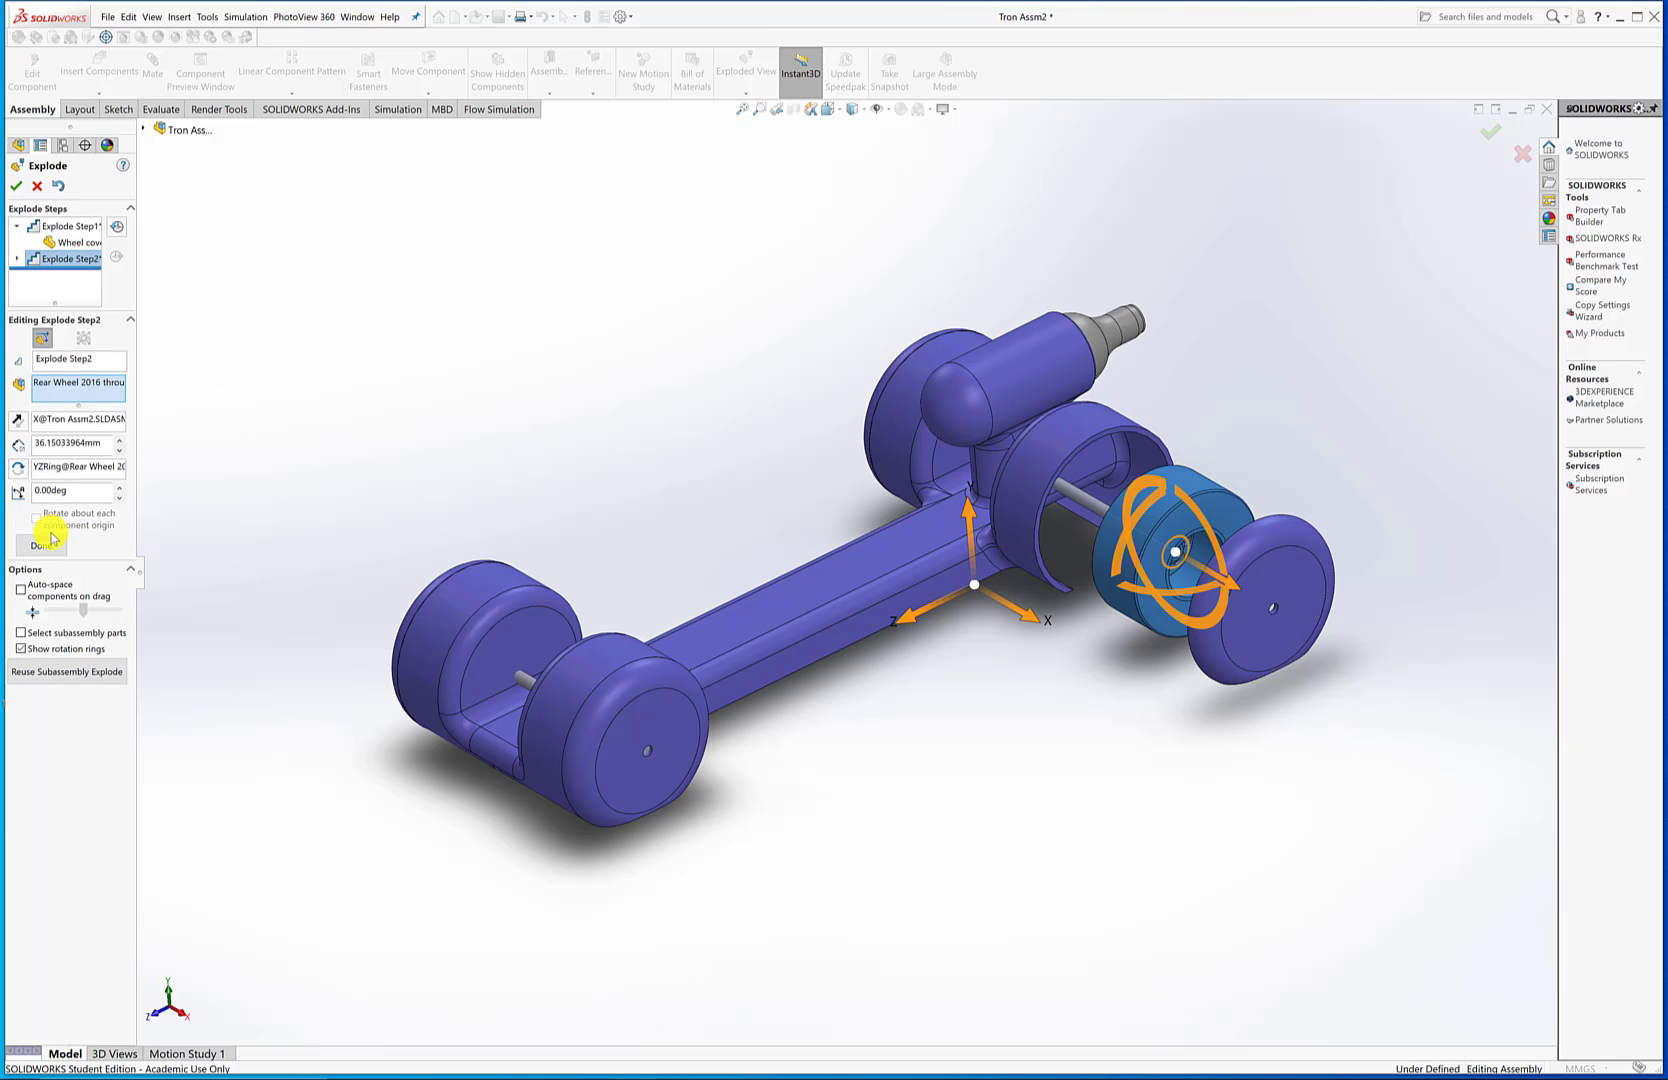
click(40, 548)
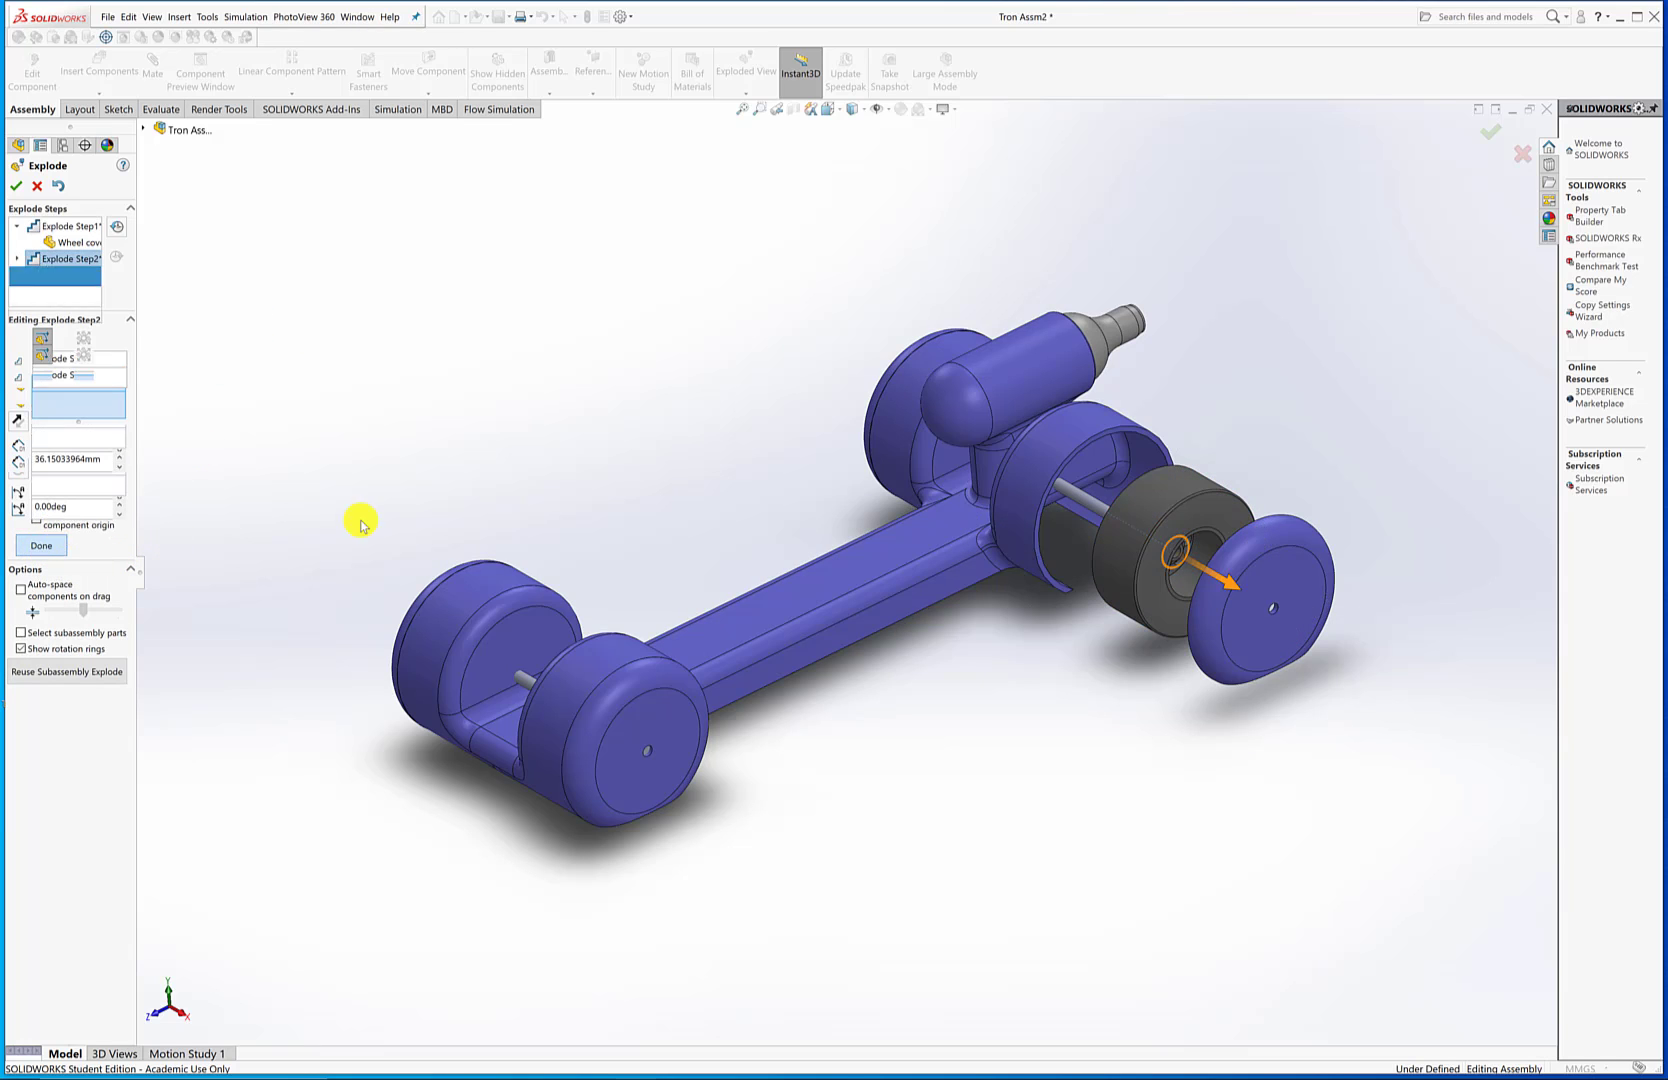
Step: Explode the CO2 cartridge about 51 mm out of the car's rear along the negative Z direction
click(1104, 356)
drag(966, 404, 1054, 372)
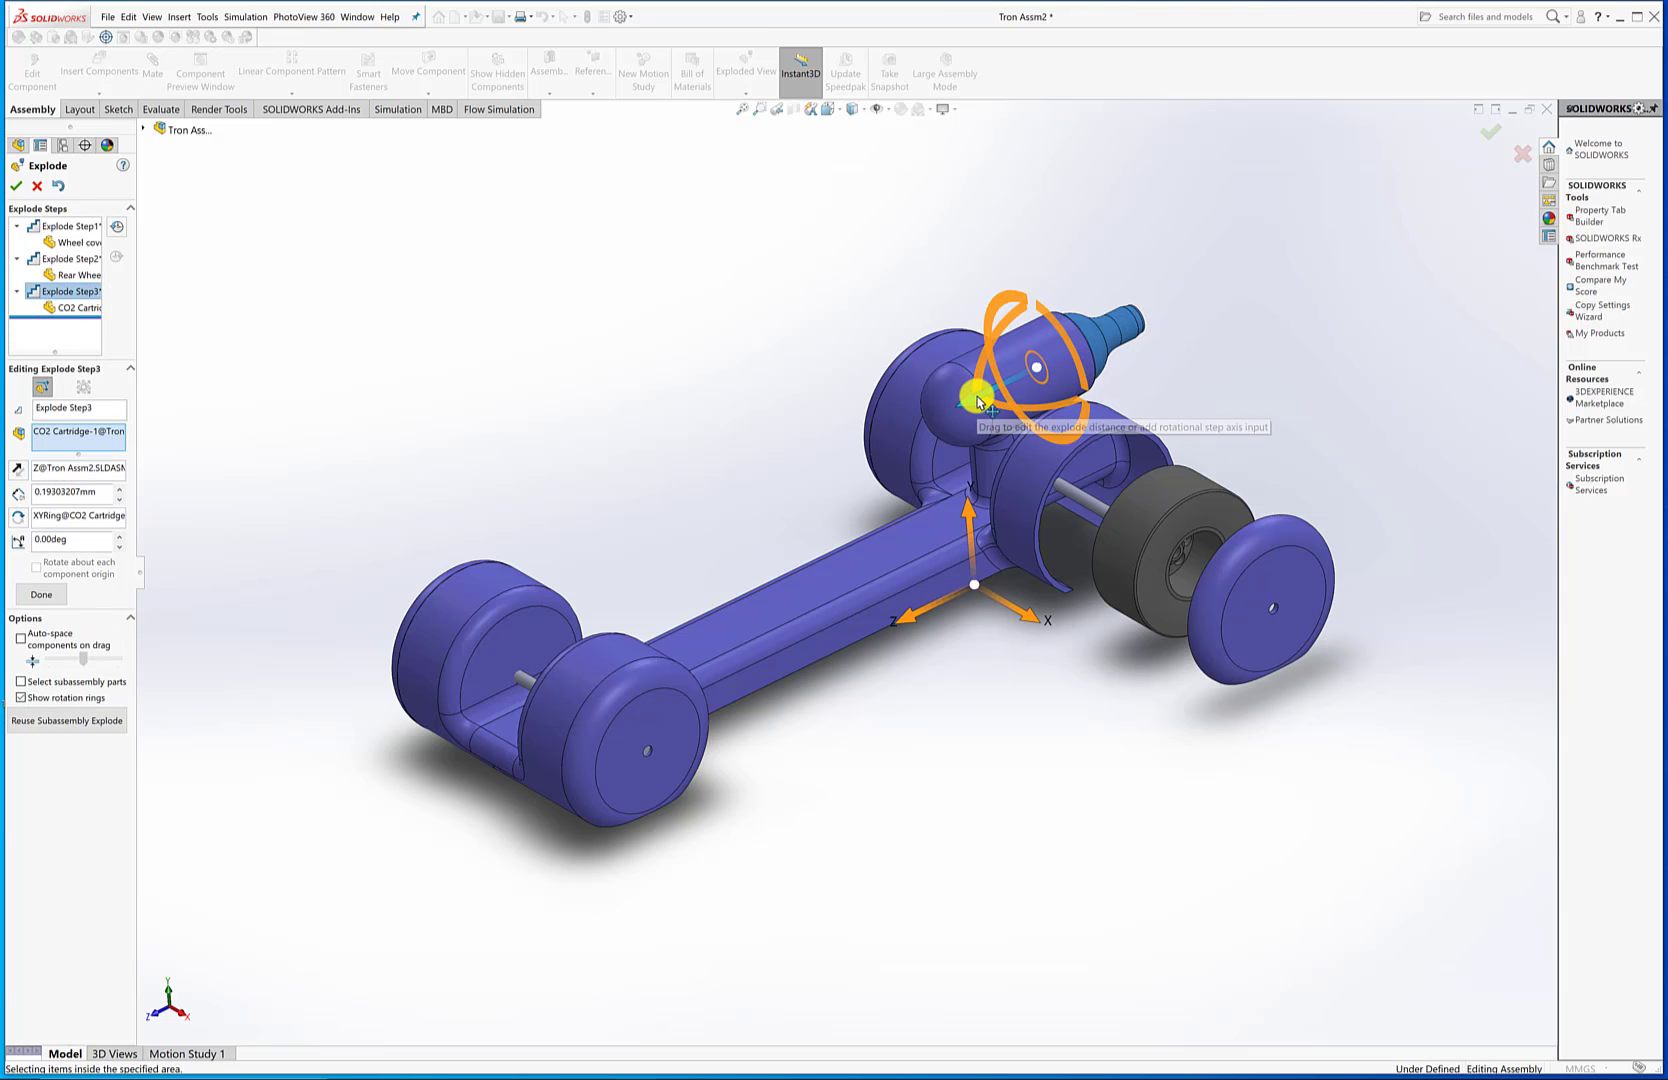
drag(1043, 374, 1240, 287)
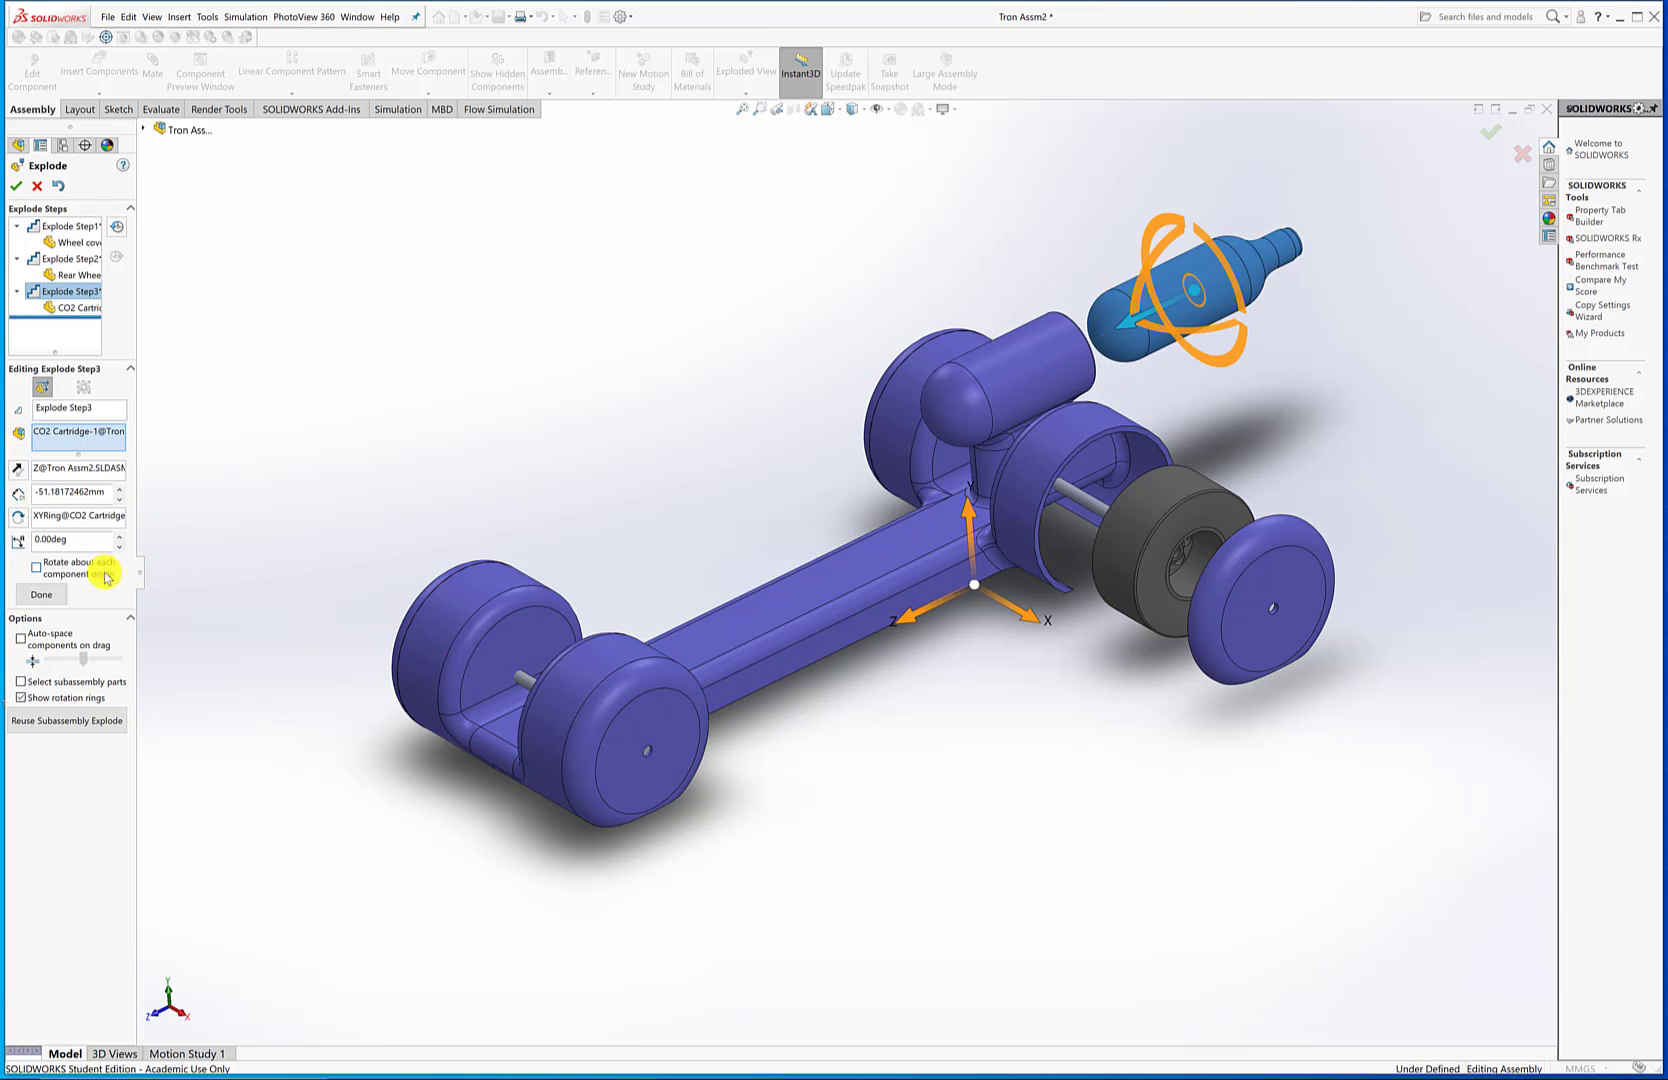
click(45, 594)
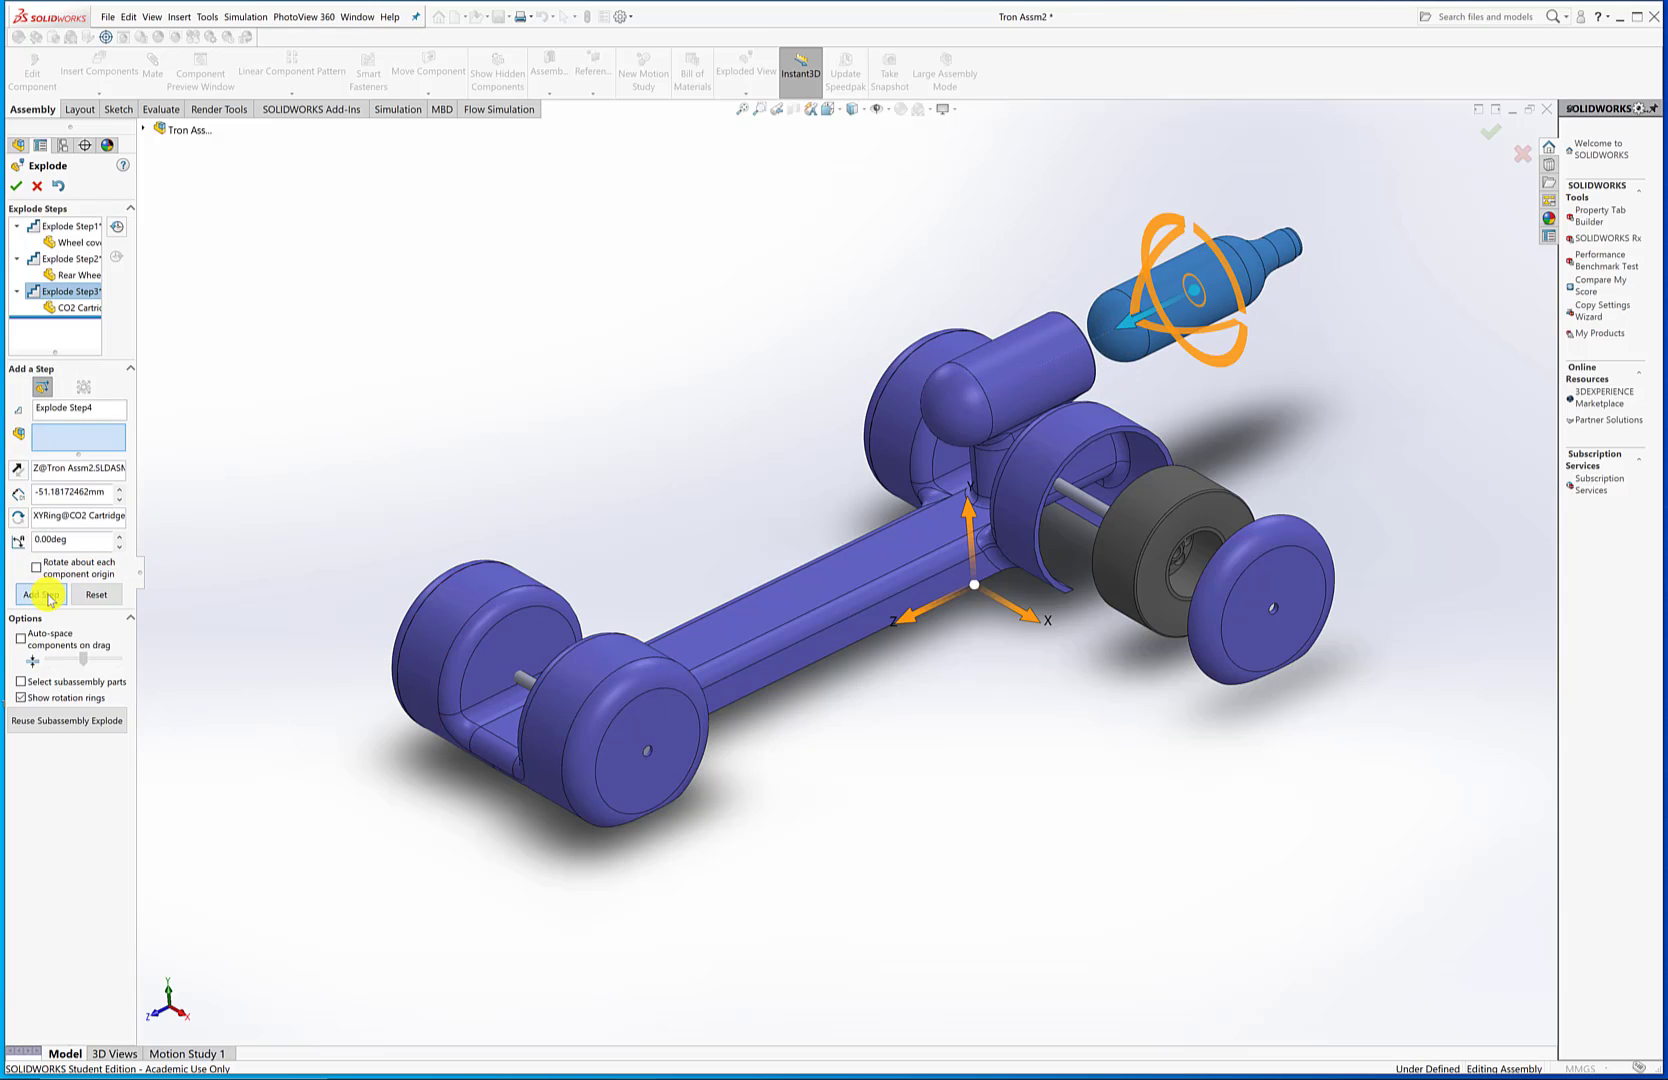
Step: Explode the front +X-side wheel cover about 59 mm and its wheel about 34 mm outward along X
click(622, 704)
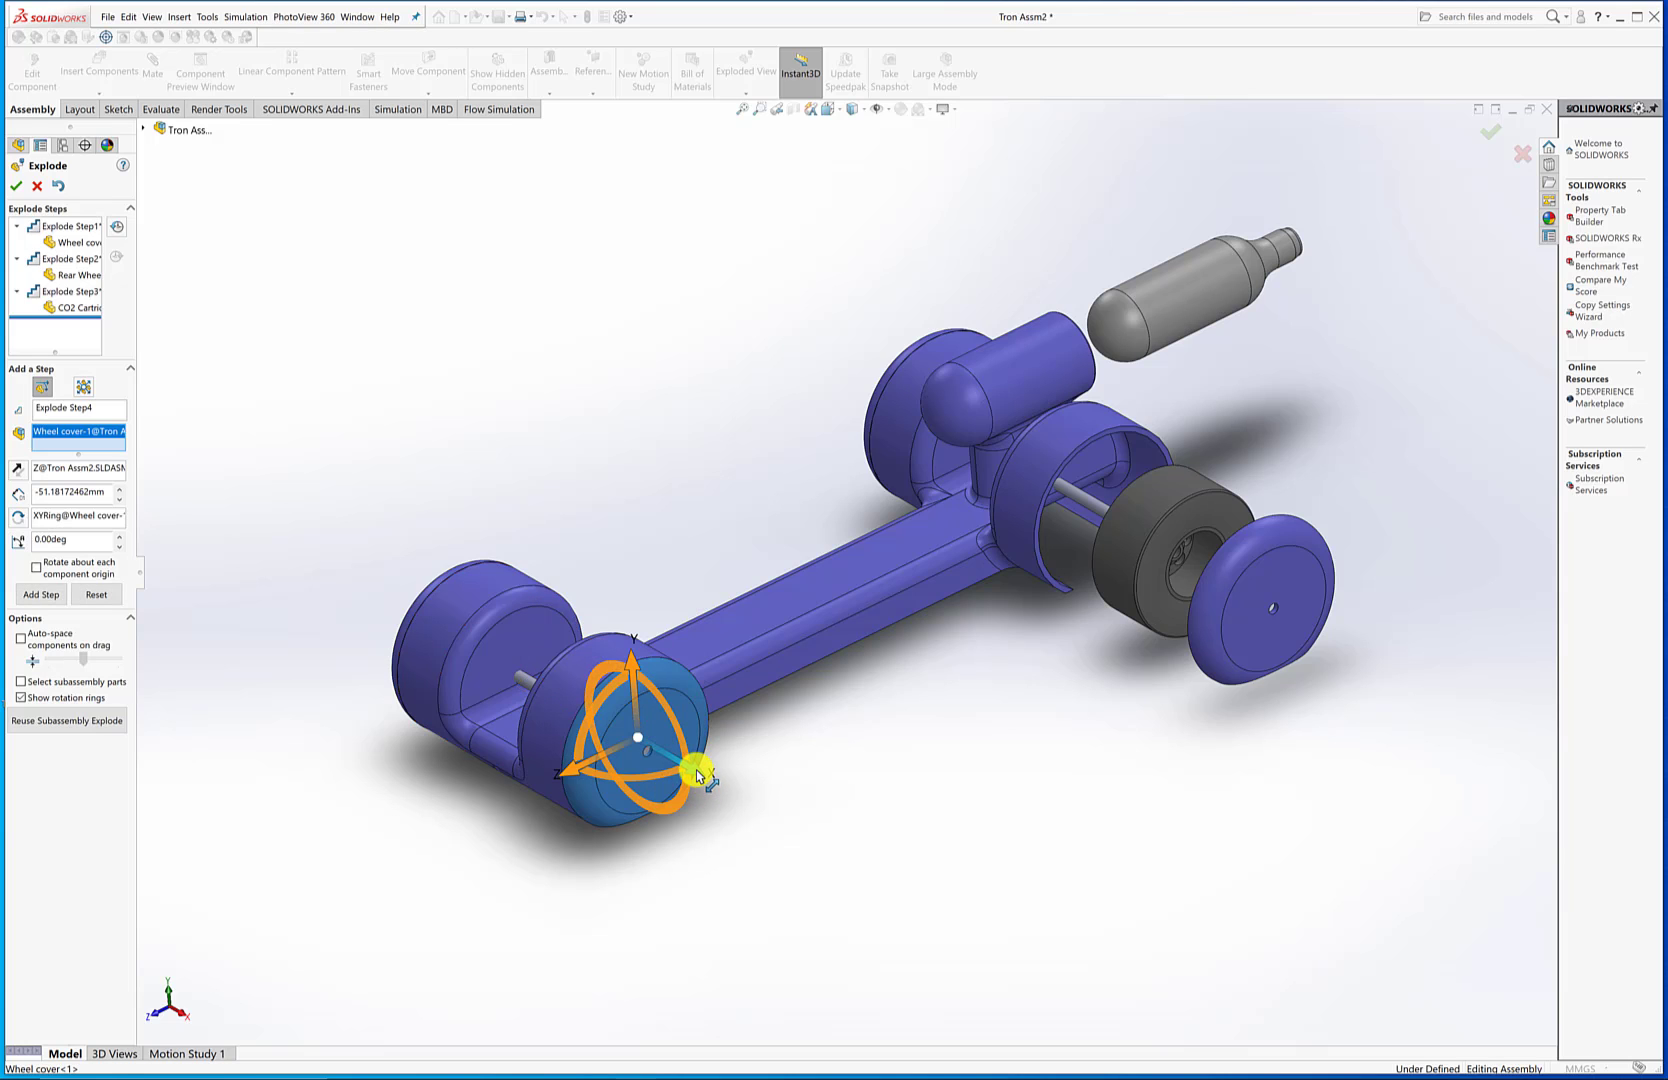
drag(692, 767, 890, 890)
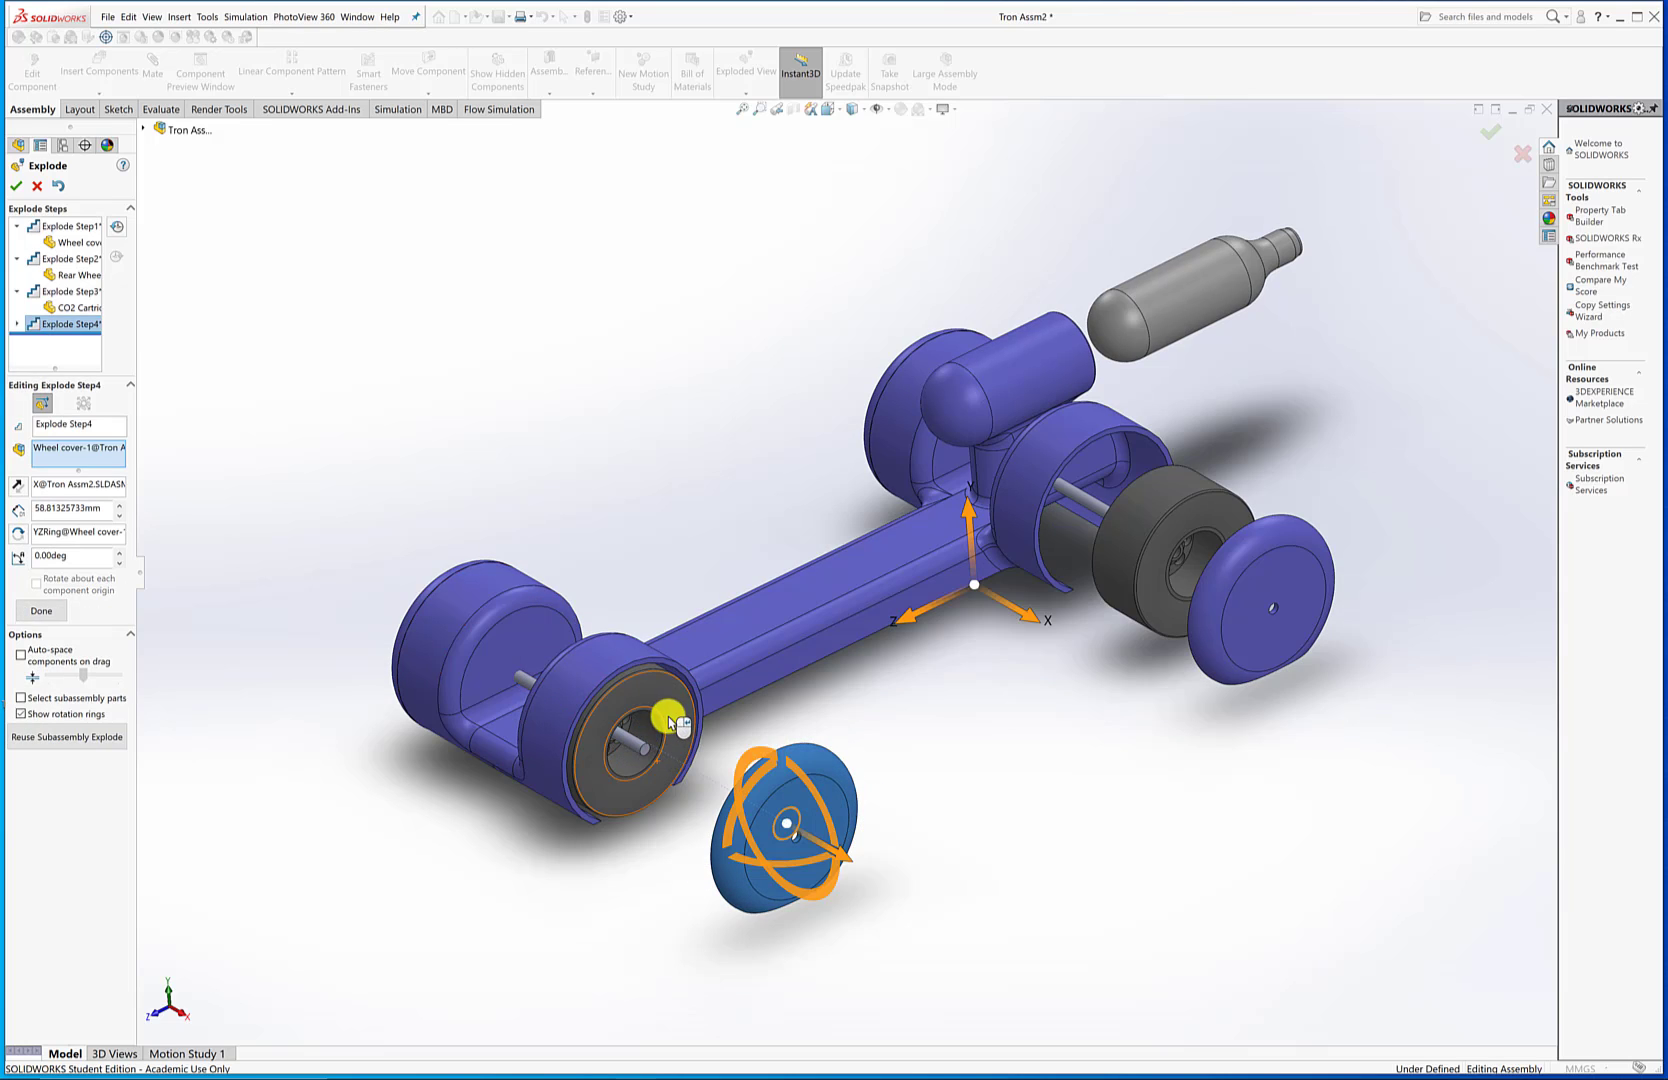
click(44, 612)
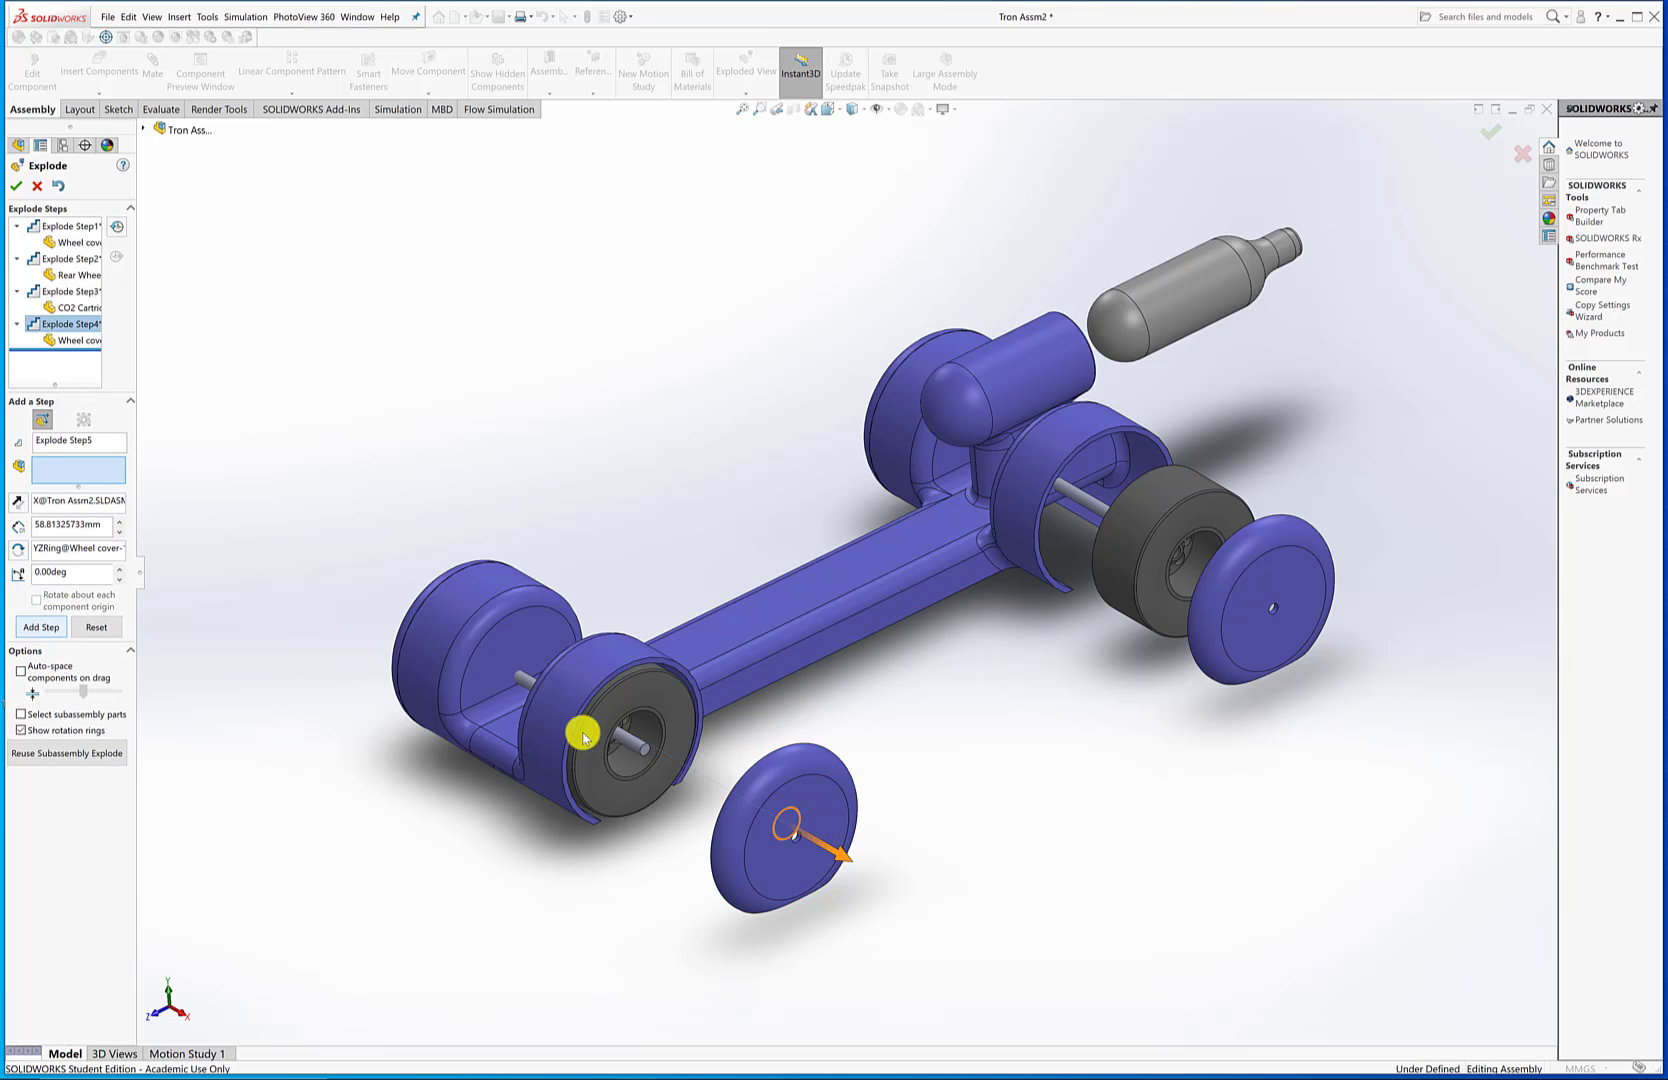
click(652, 690)
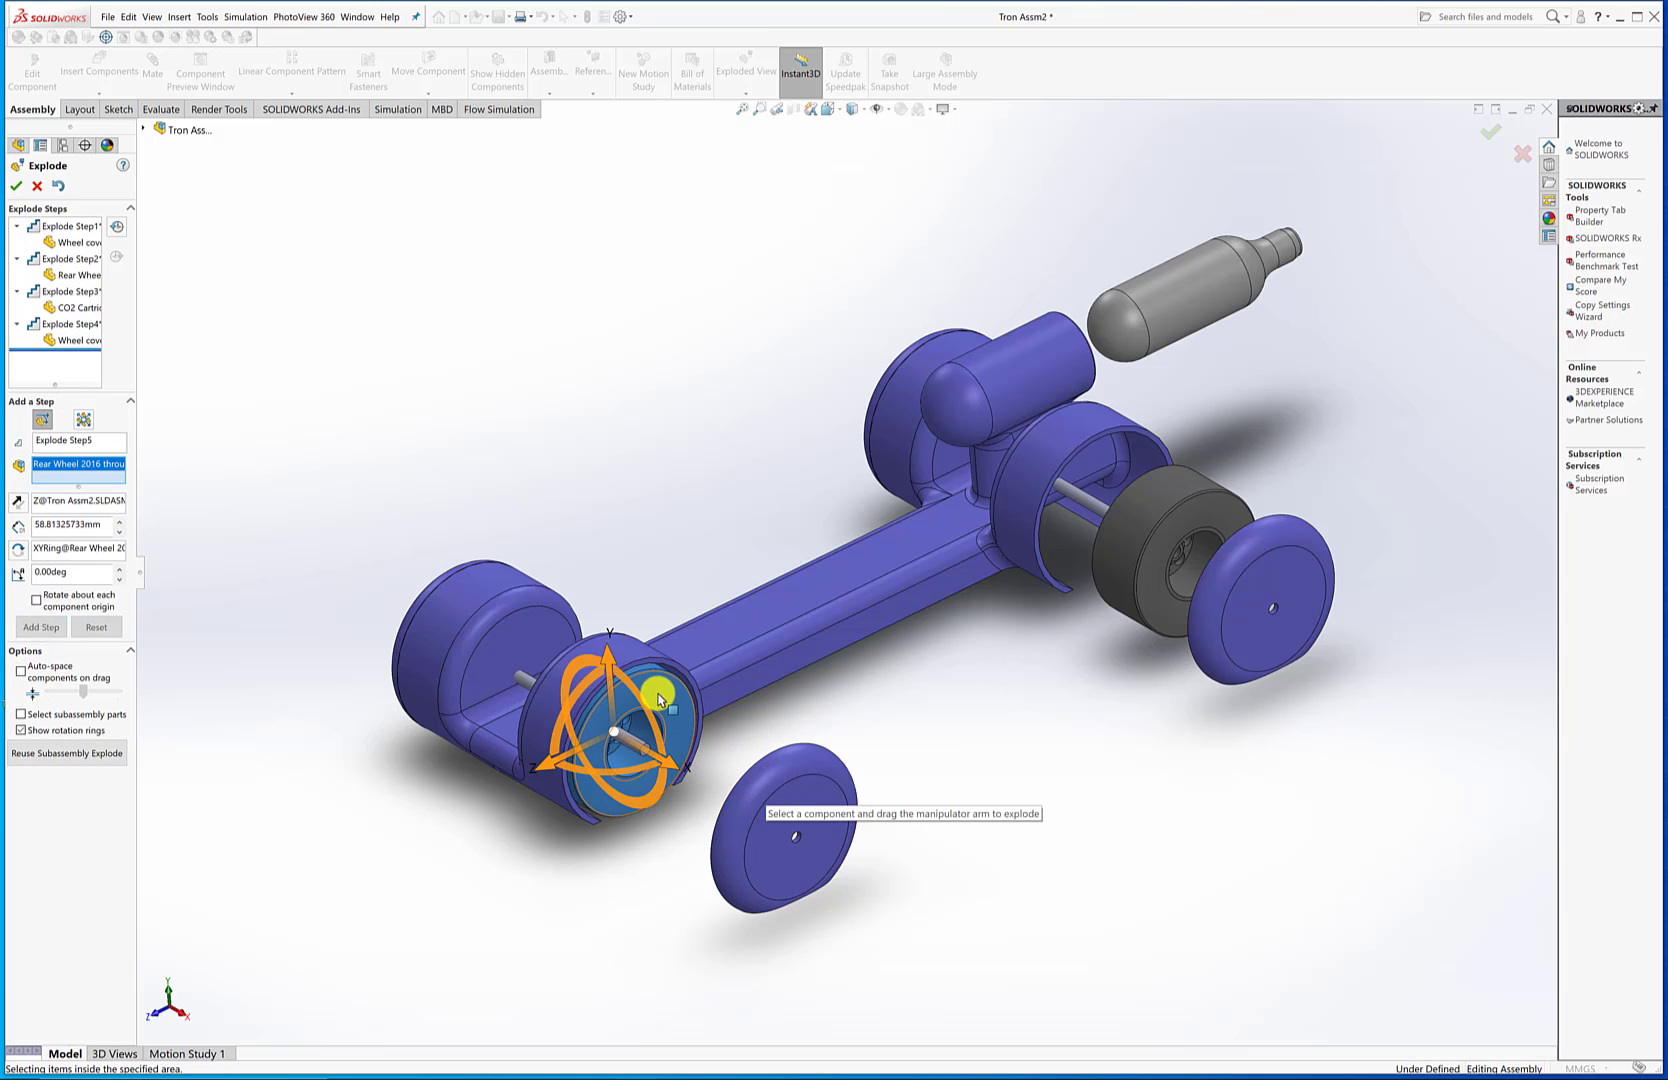
drag(655, 756, 786, 848)
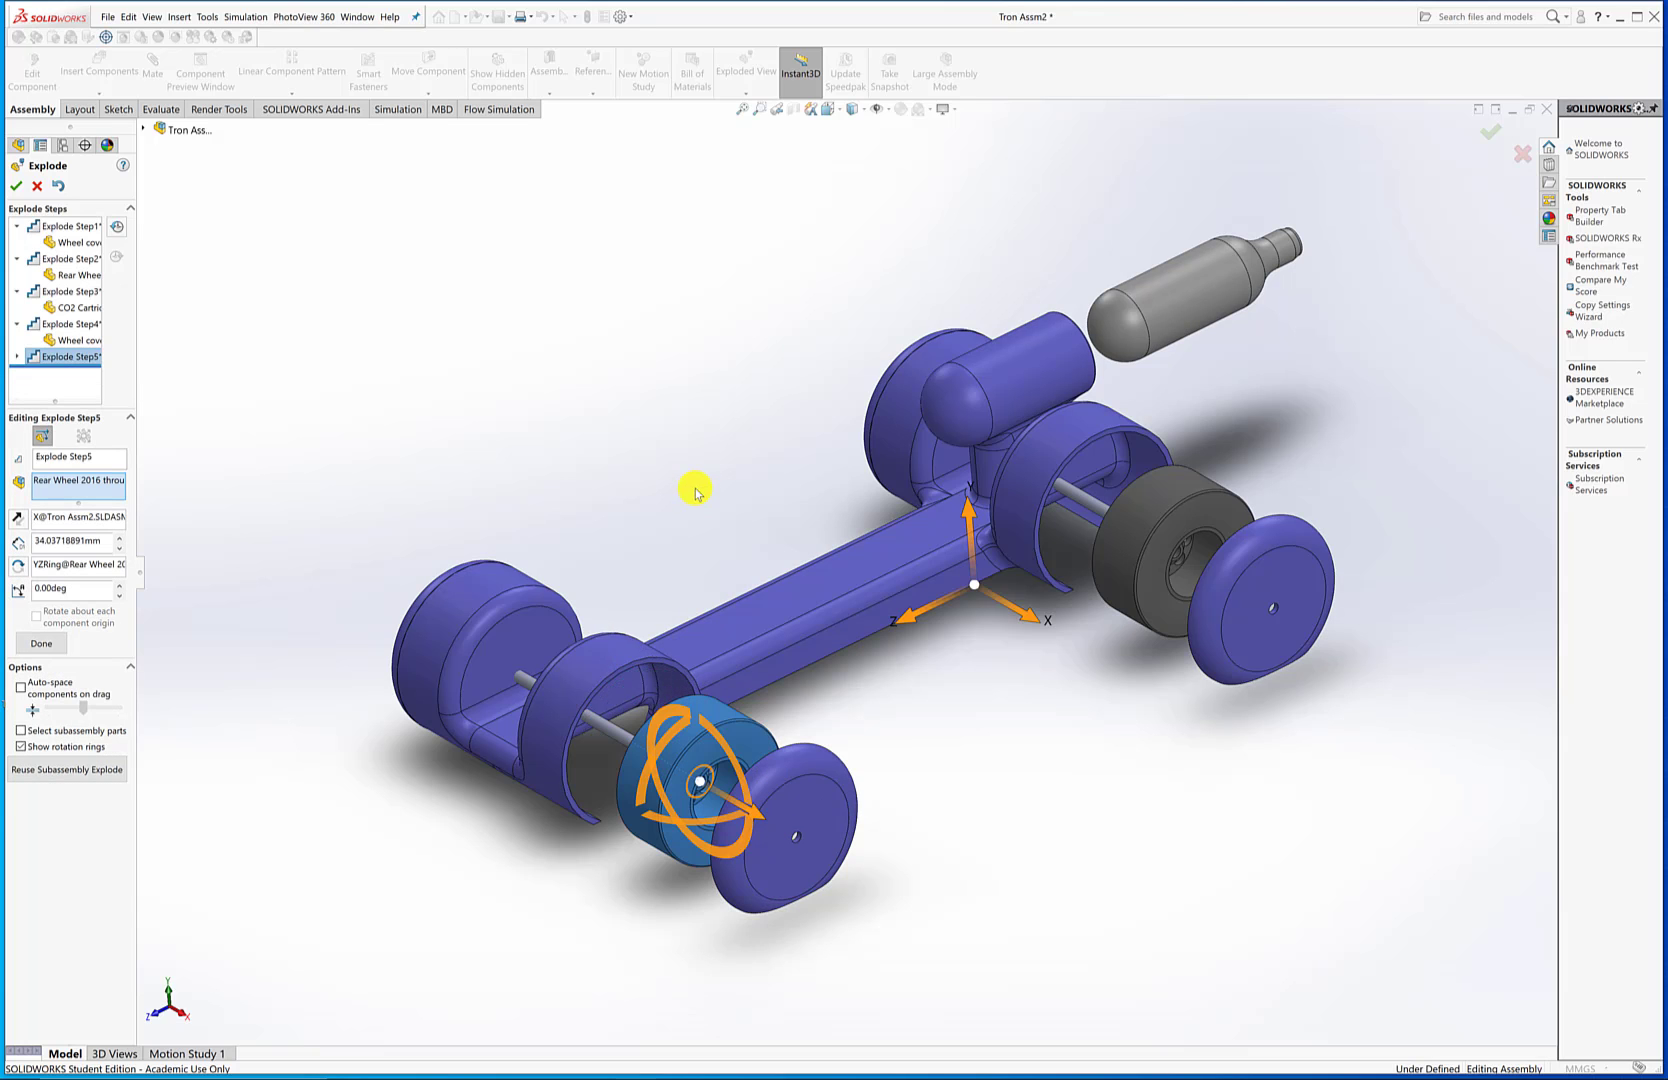
mouse_move(743, 470)
middle_down()
mouse_move(793, 495)
mouse_move(741, 439)
middle_up()
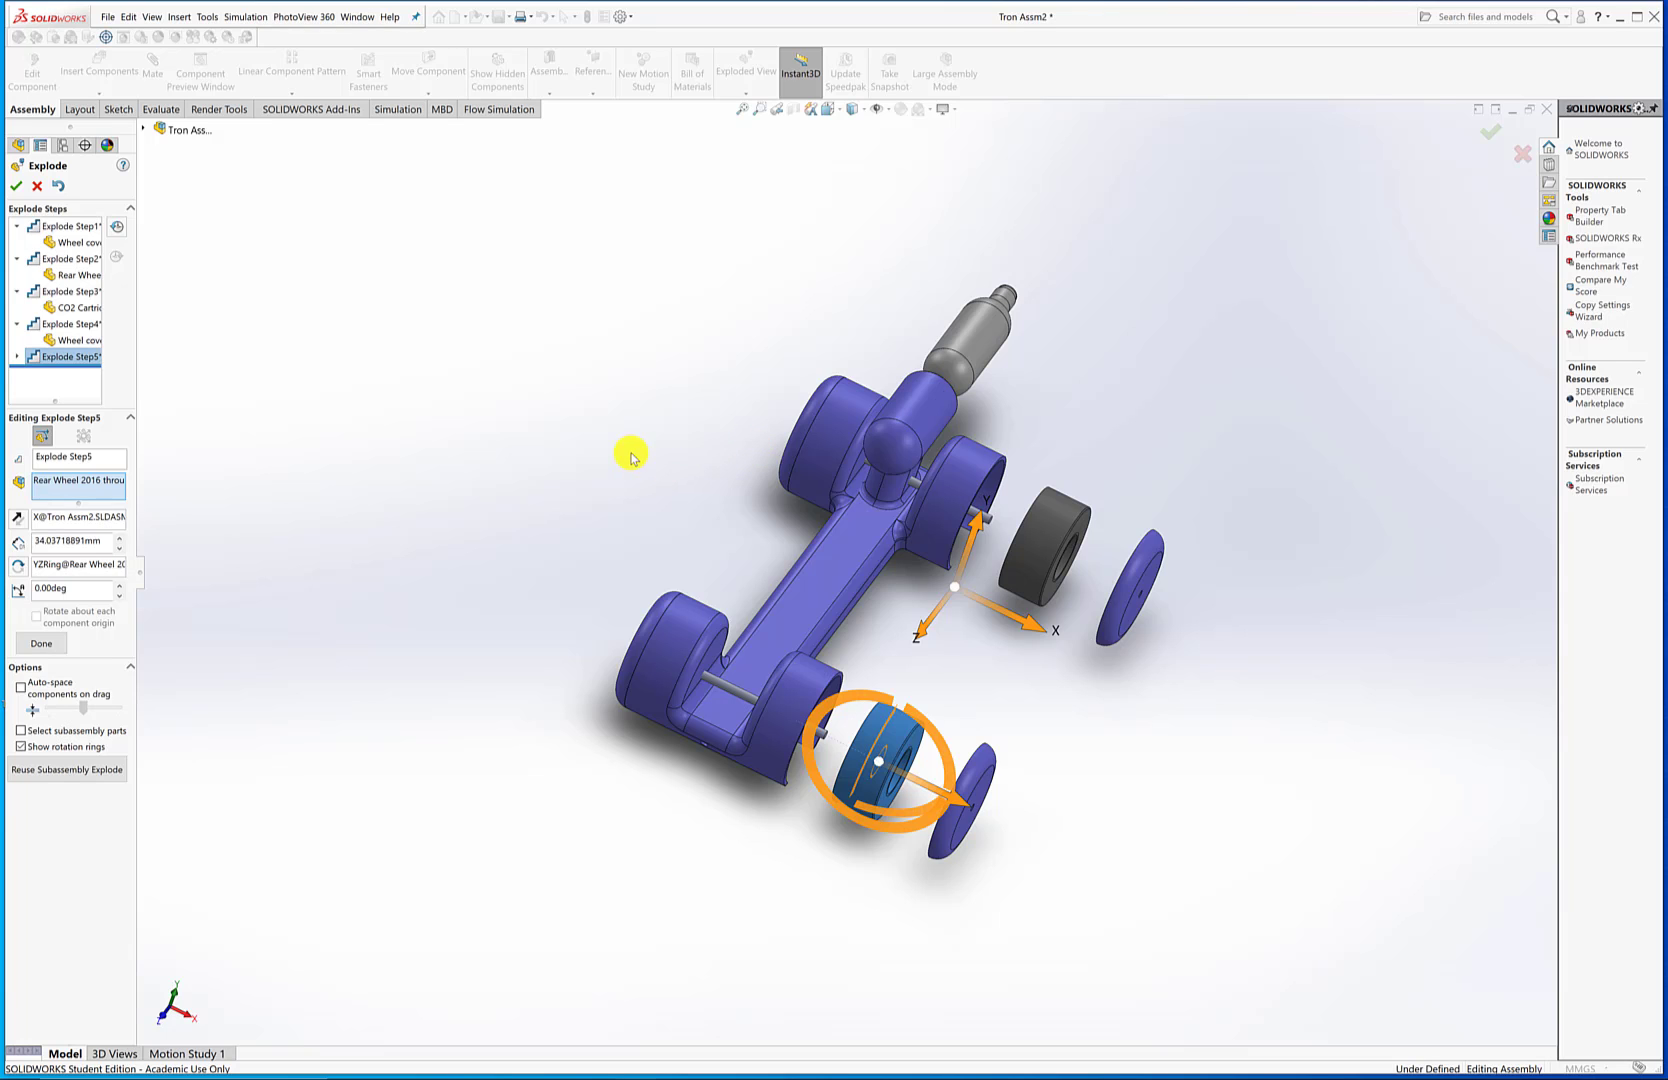
mouse_move(631, 456)
middle_down()
mouse_move(663, 469)
mouse_move(634, 494)
middle_up()
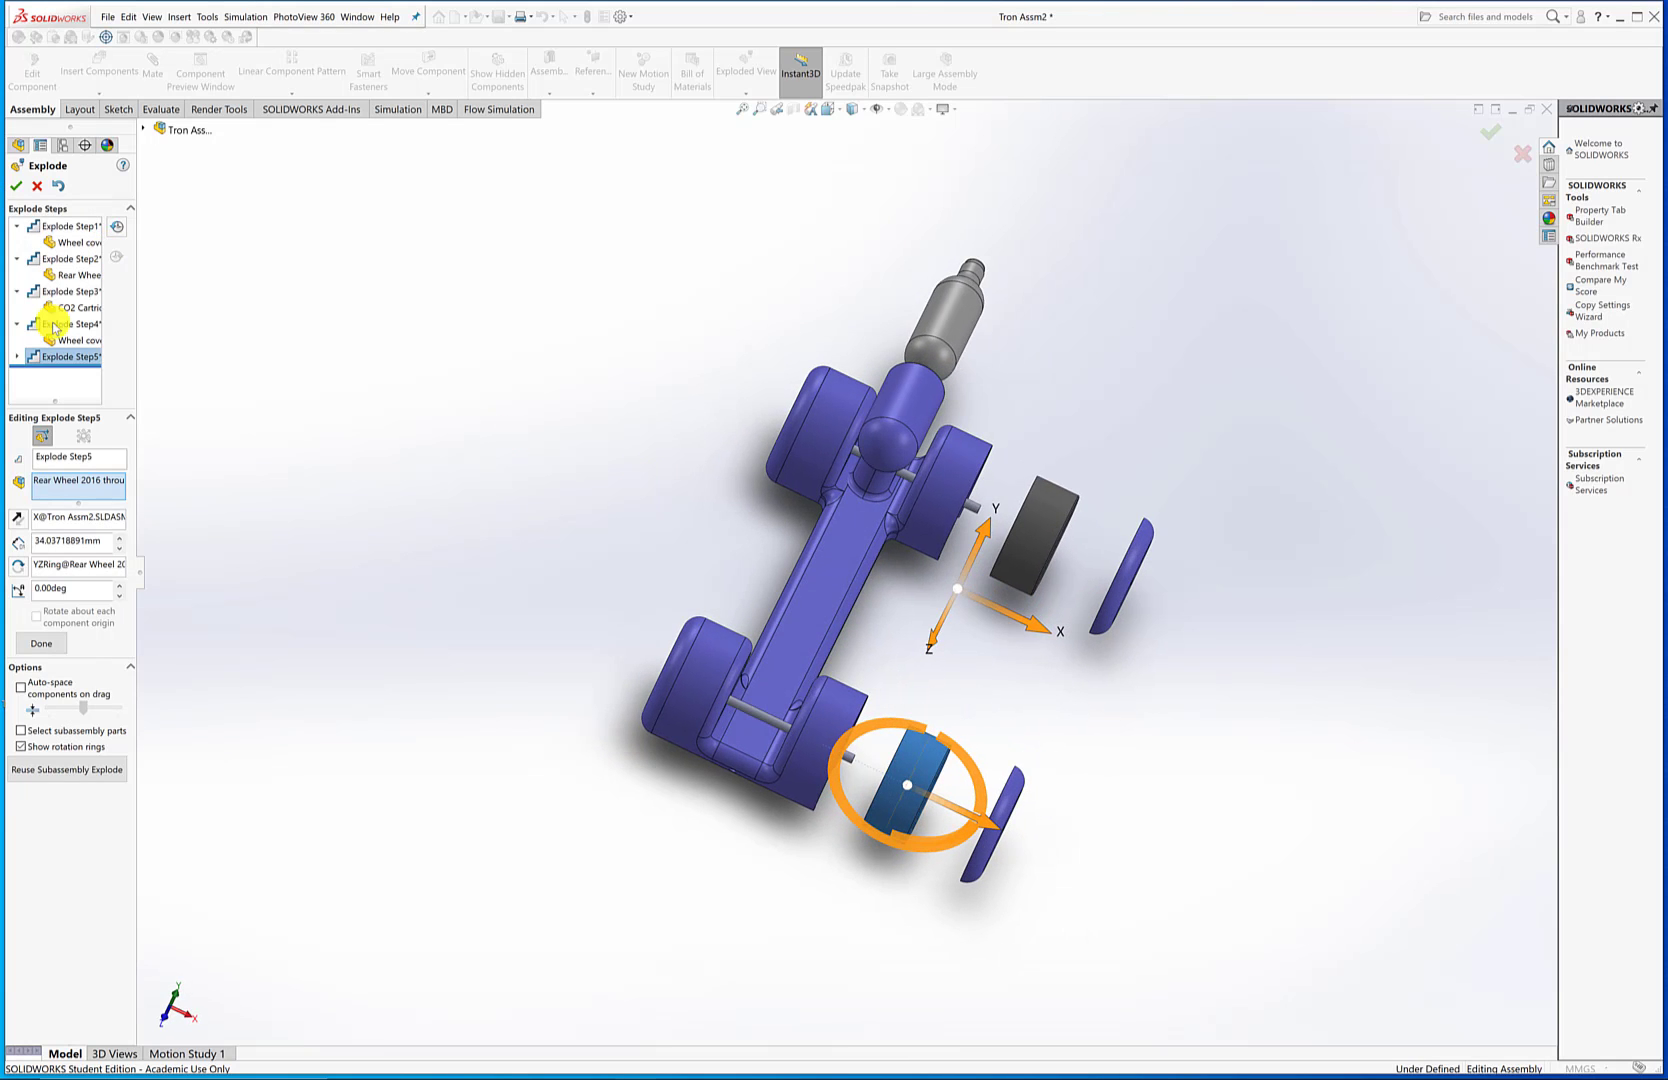
click(48, 648)
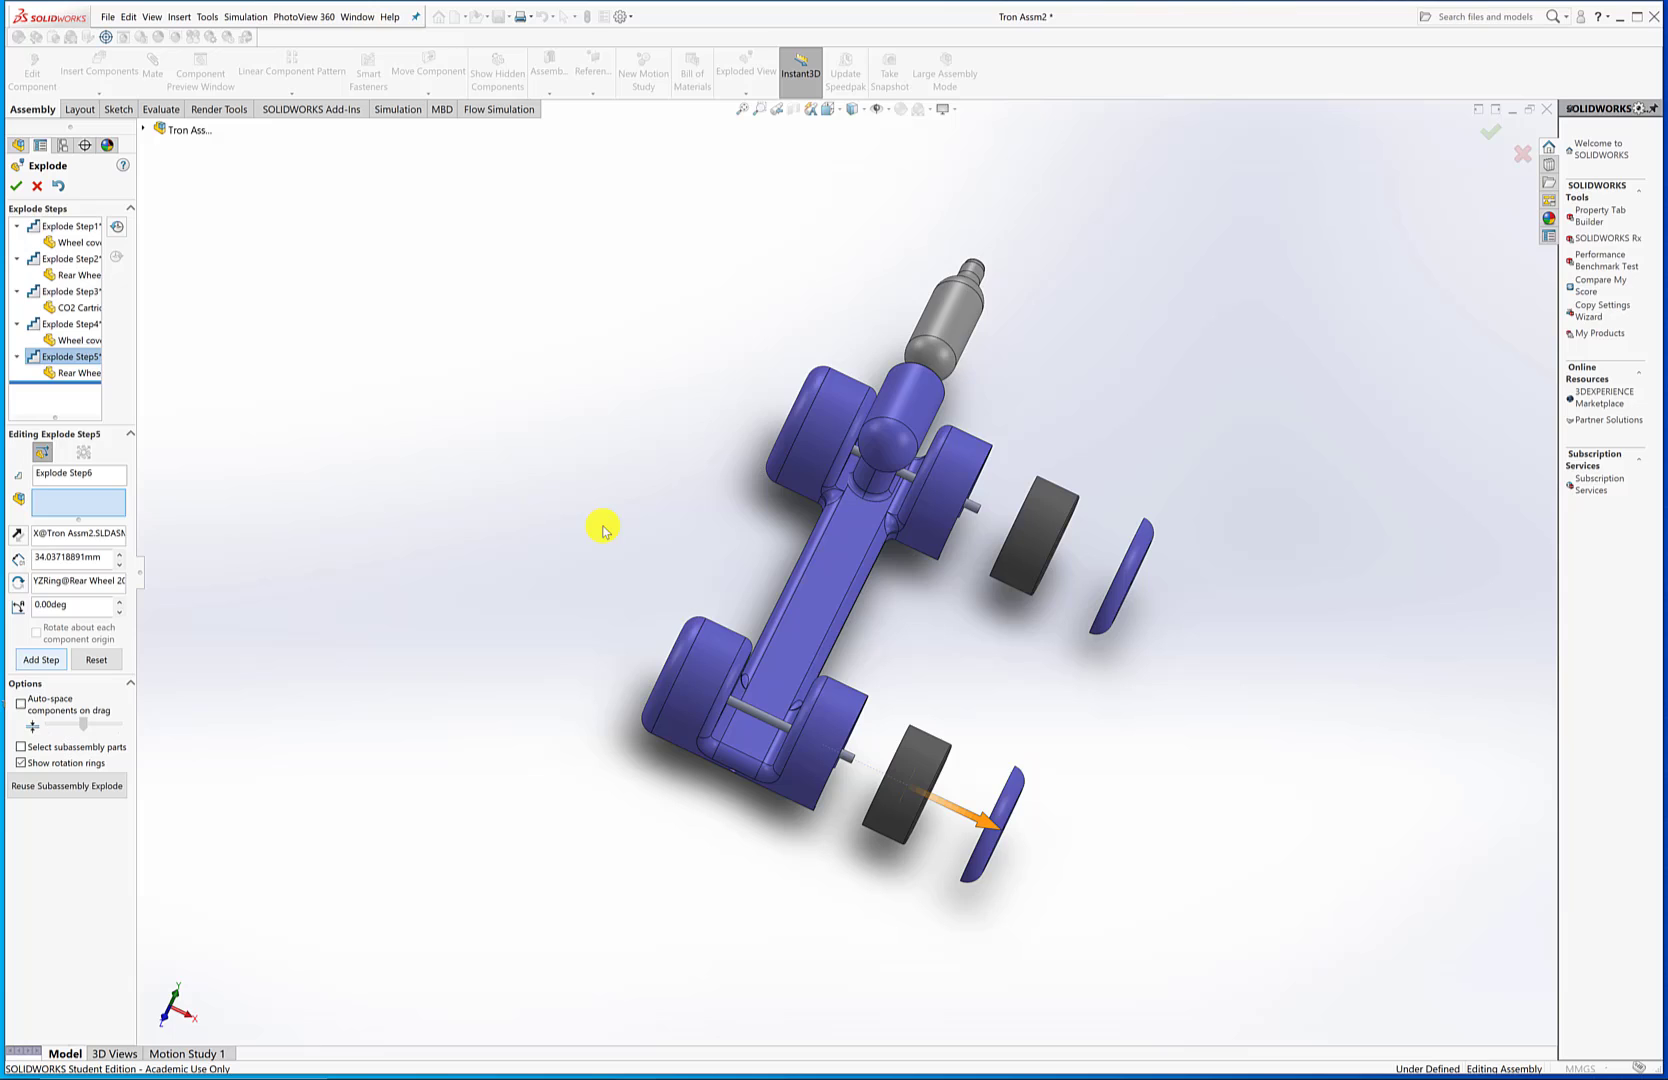
Step: Explode the opposite rear wheel cover about 37 mm and its wheel about 24.5 mm outward in the negative X direction
click(803, 413)
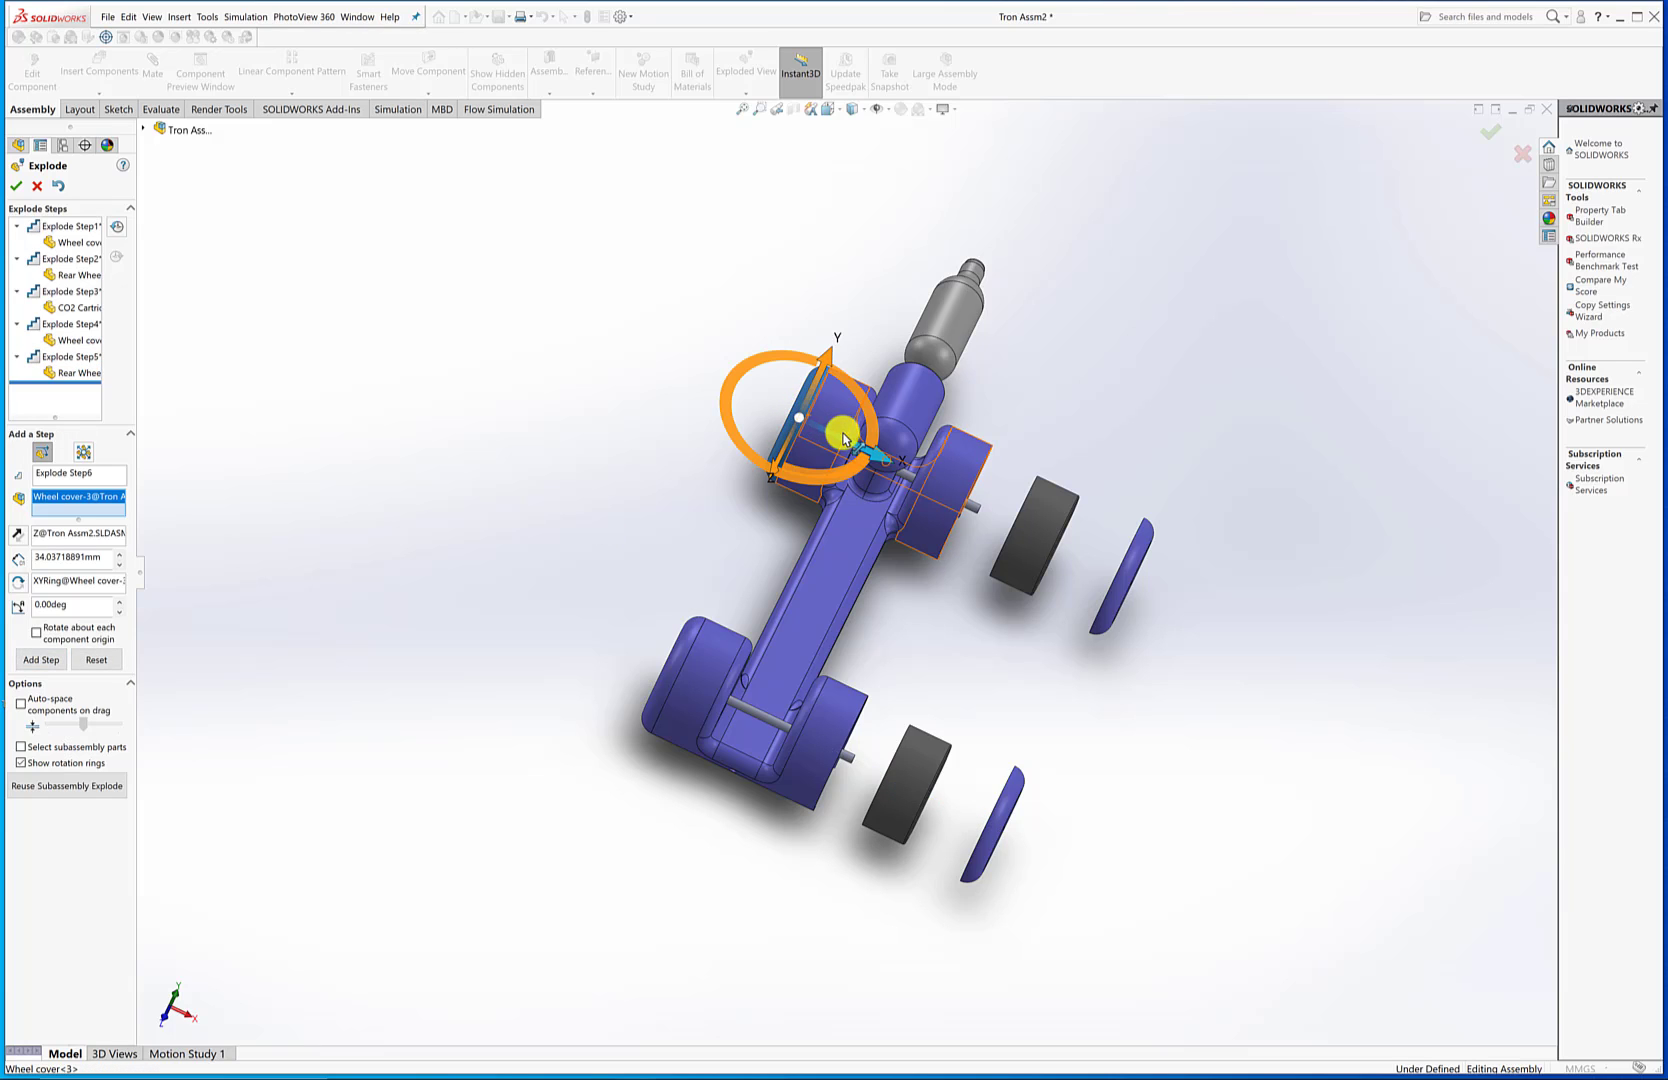
drag(835, 438, 686, 395)
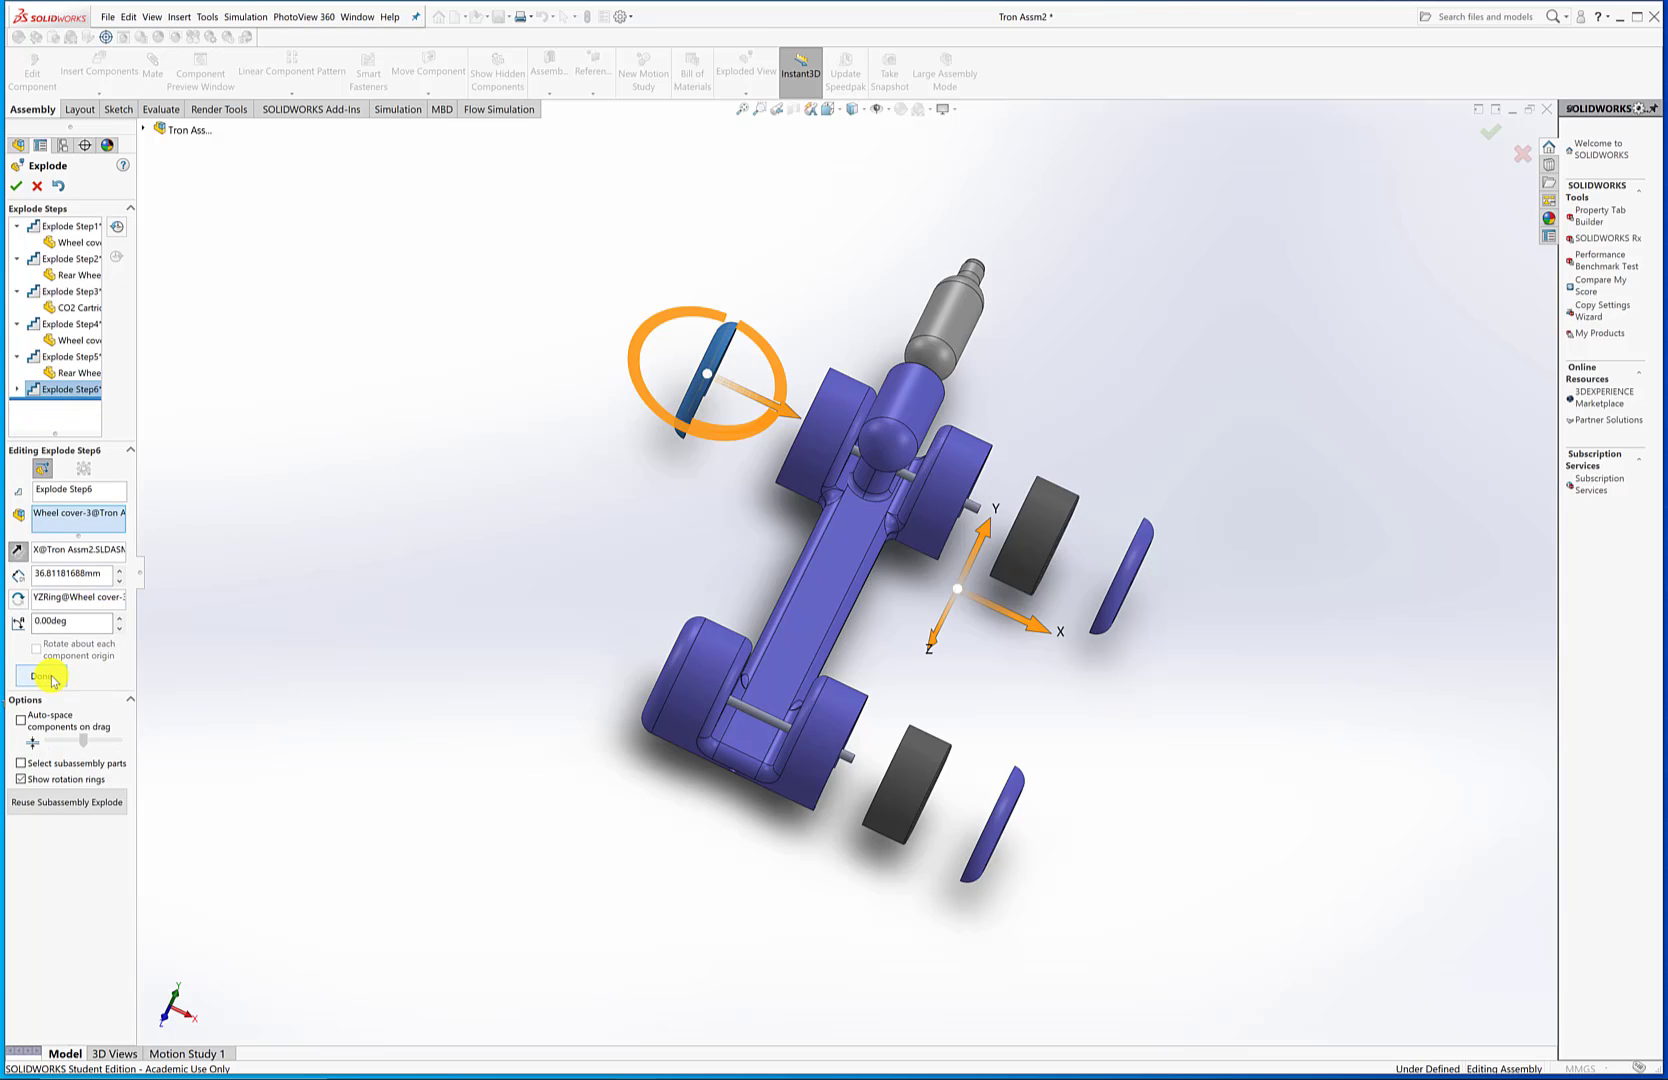
click(557, 577)
middle_drag(720, 503, 745, 503)
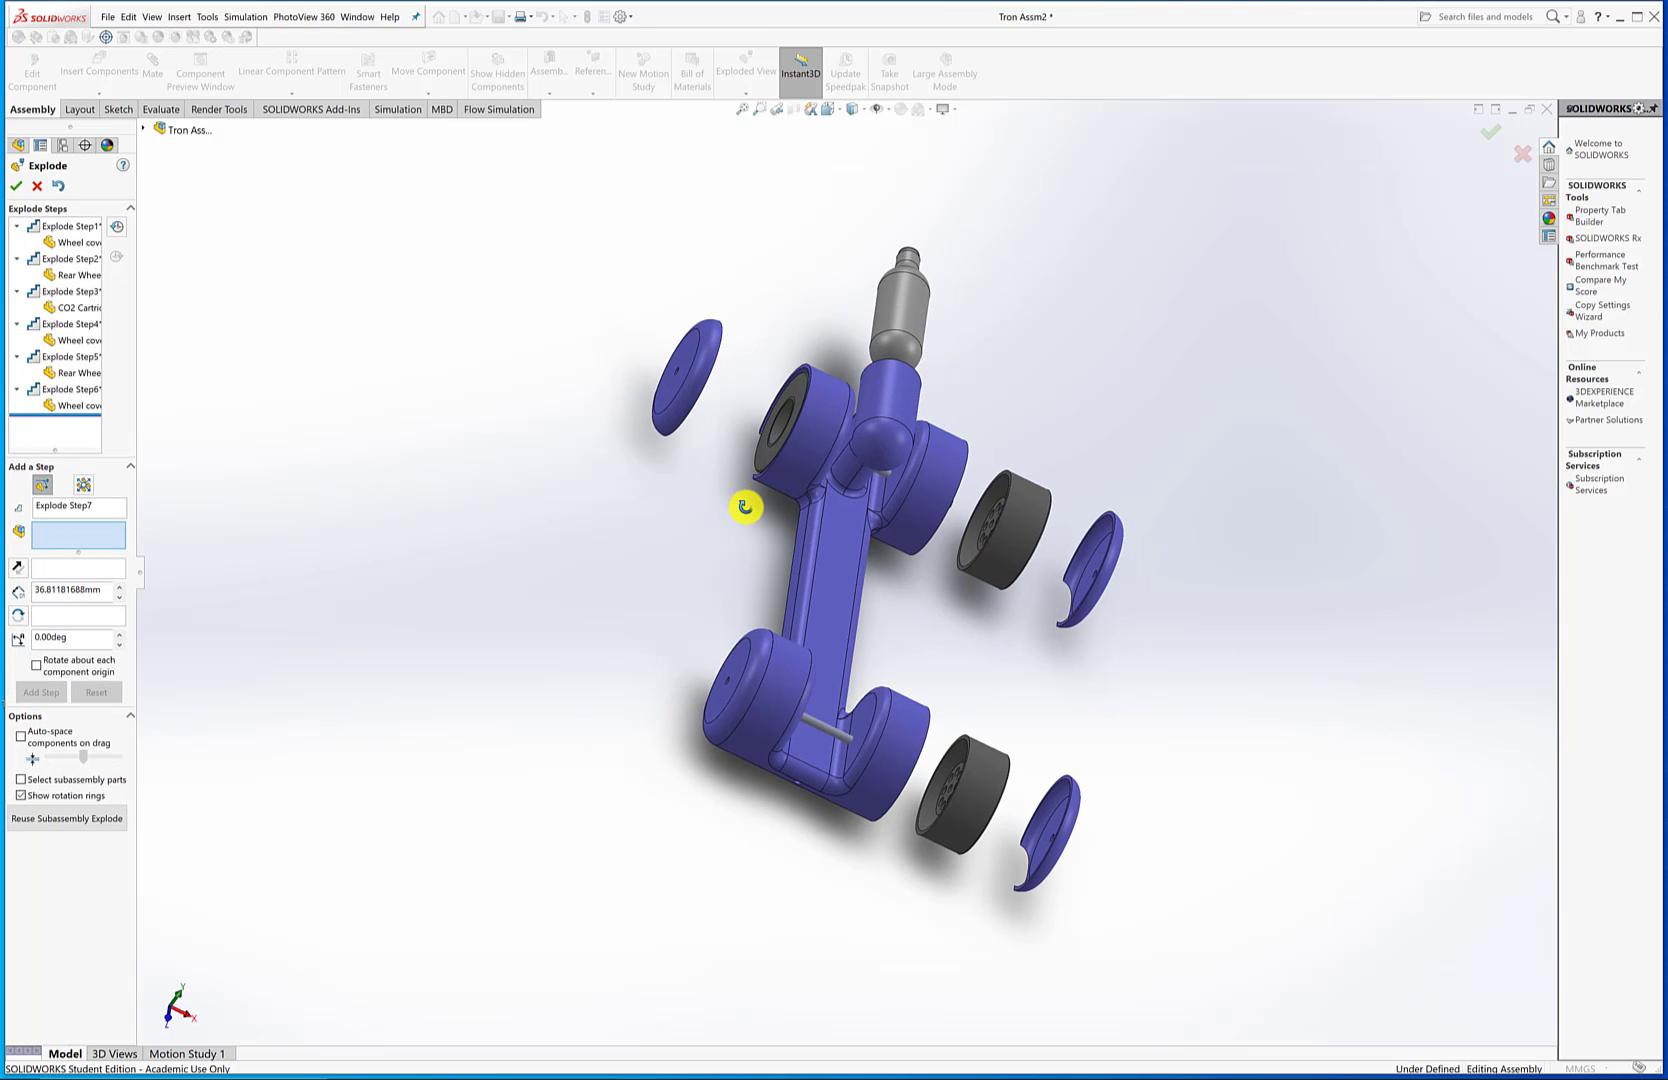
click(794, 386)
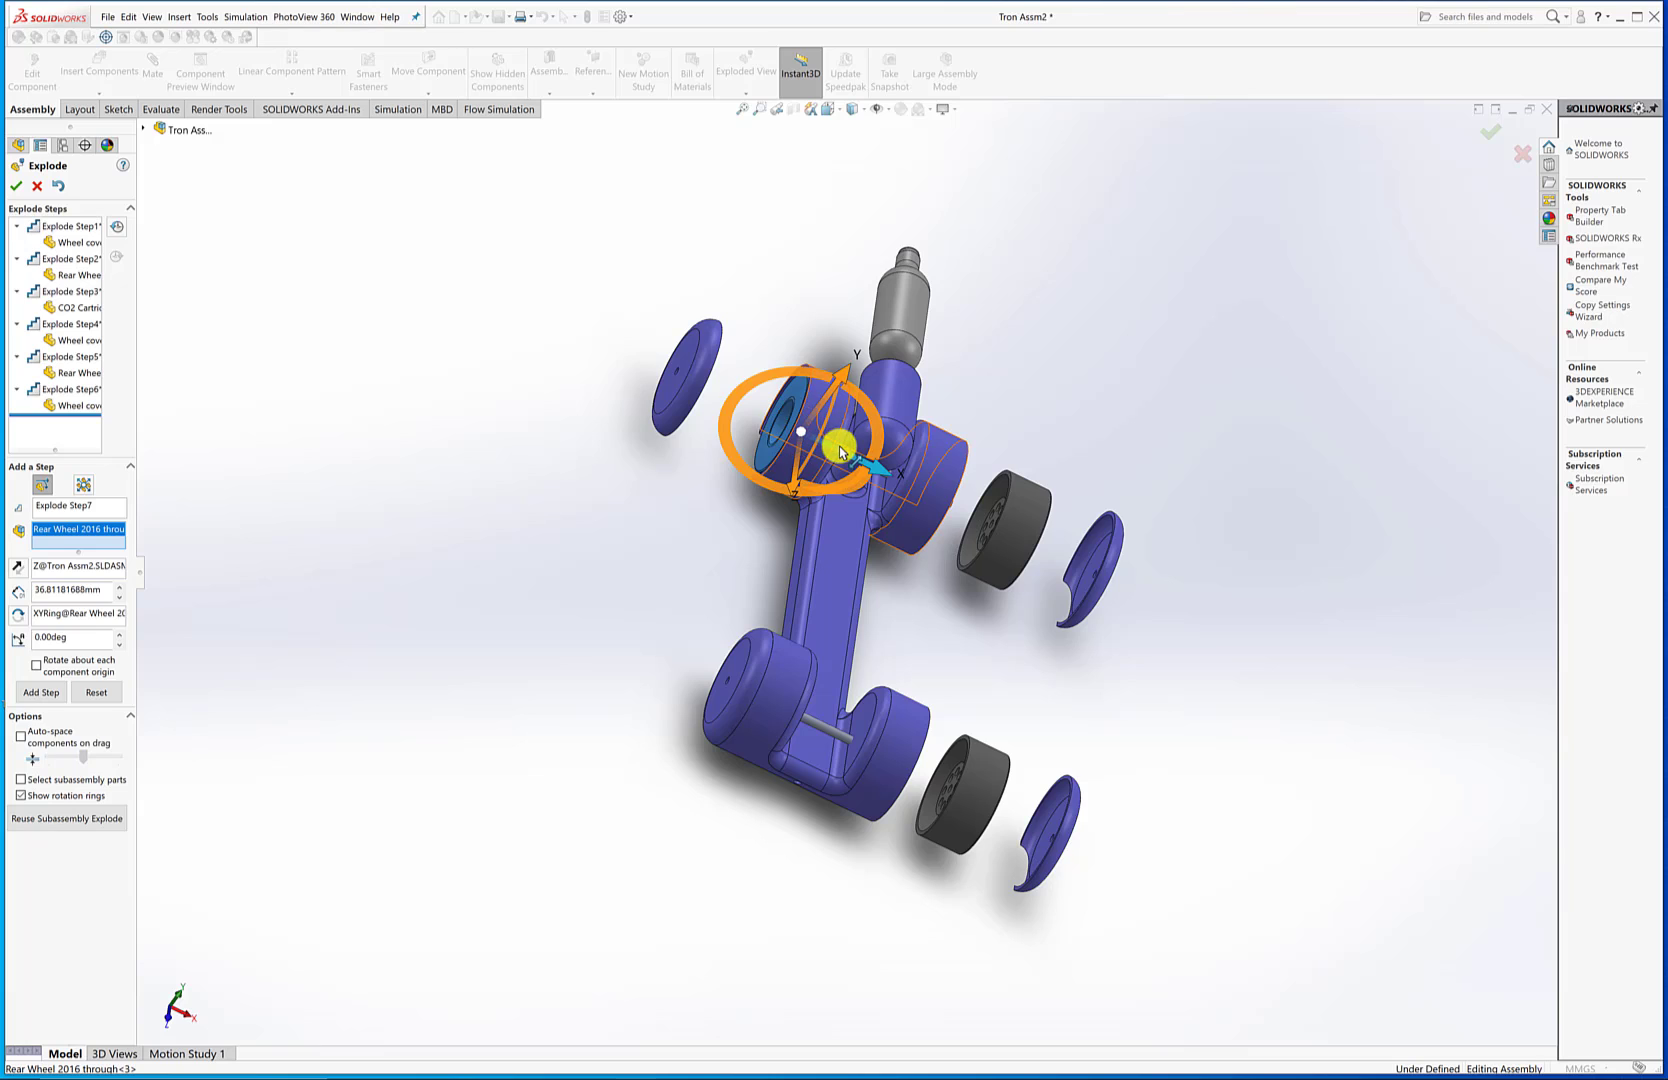
drag(834, 446, 716, 417)
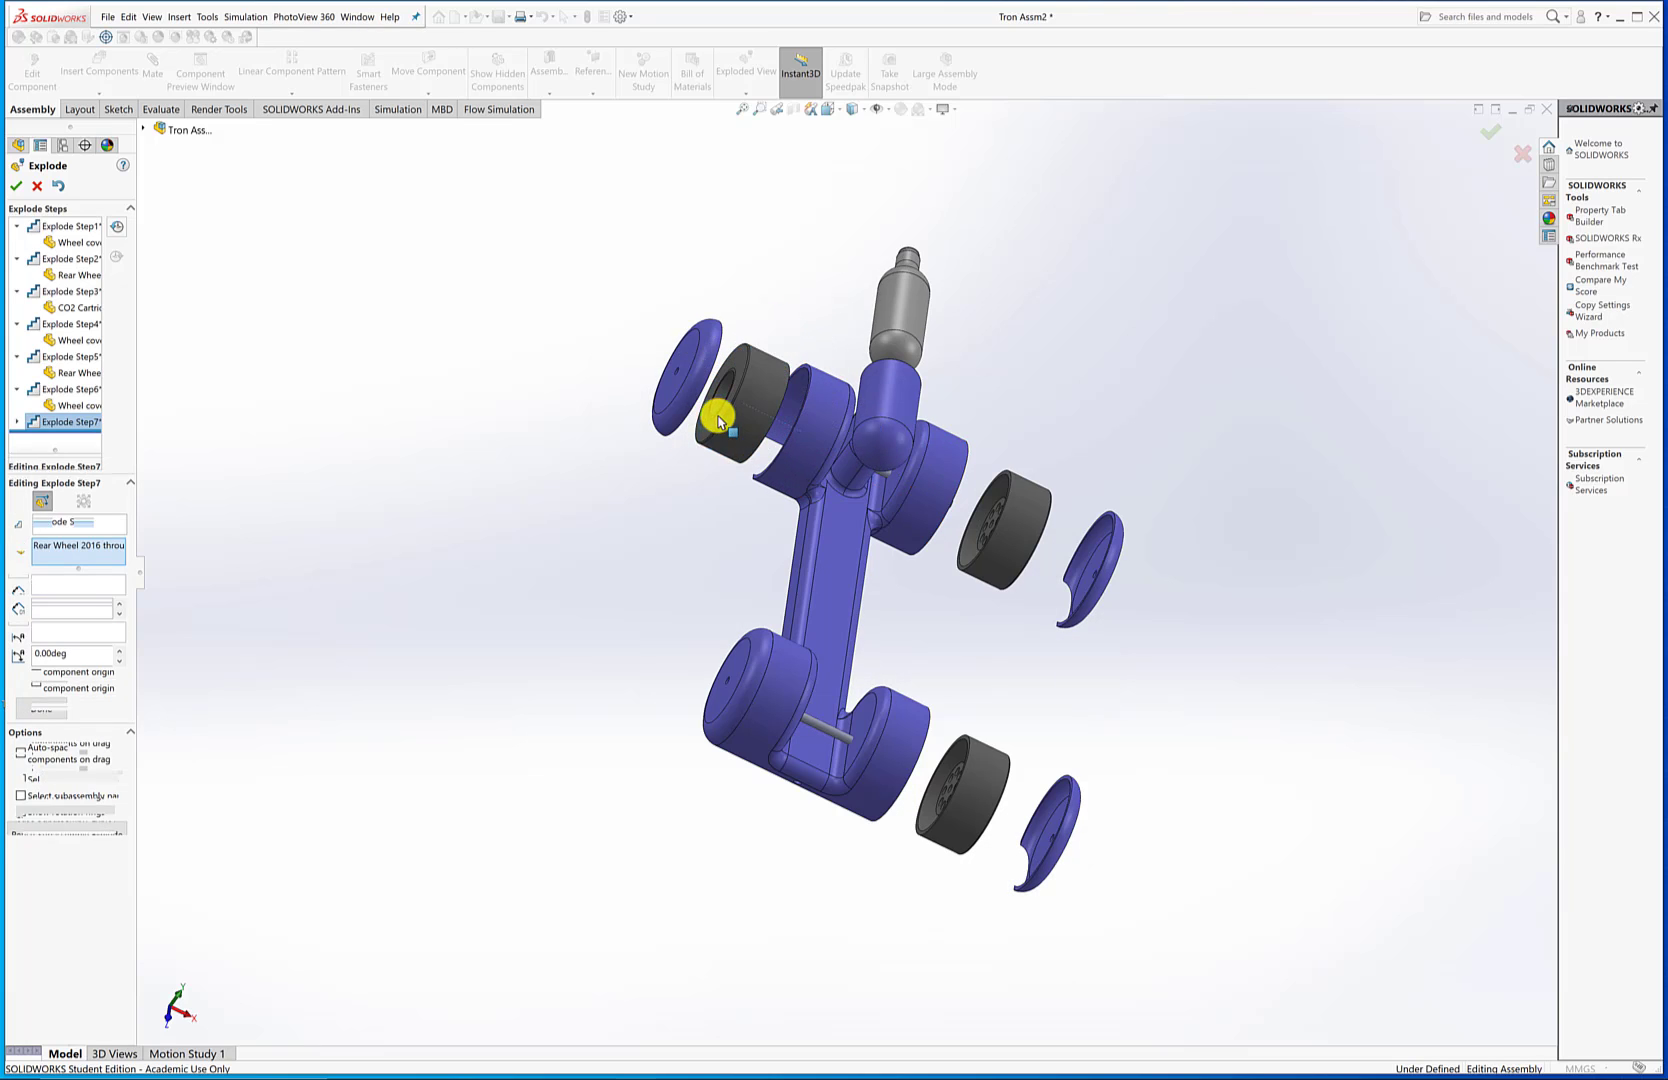
click(56, 712)
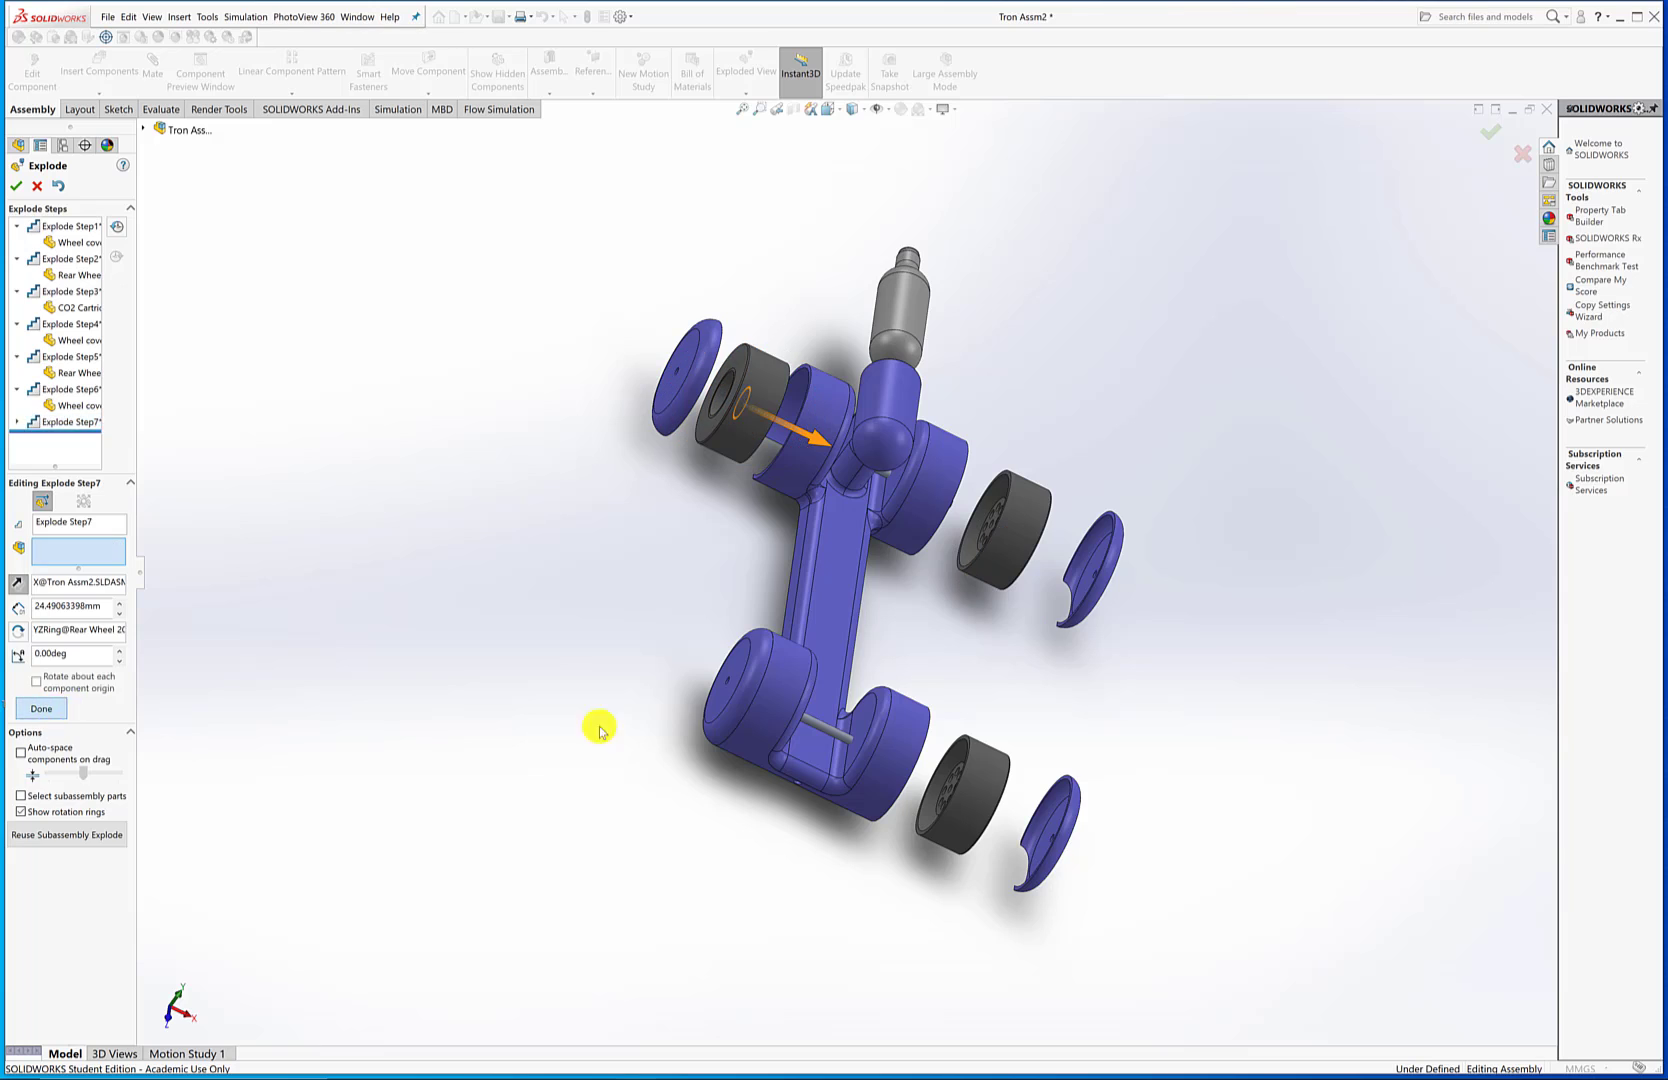
Step: Explode the remaining front wheel cover about 35 mm and its wheel about 24 mm outward in the negative X direction
click(760, 668)
drag(800, 716, 672, 667)
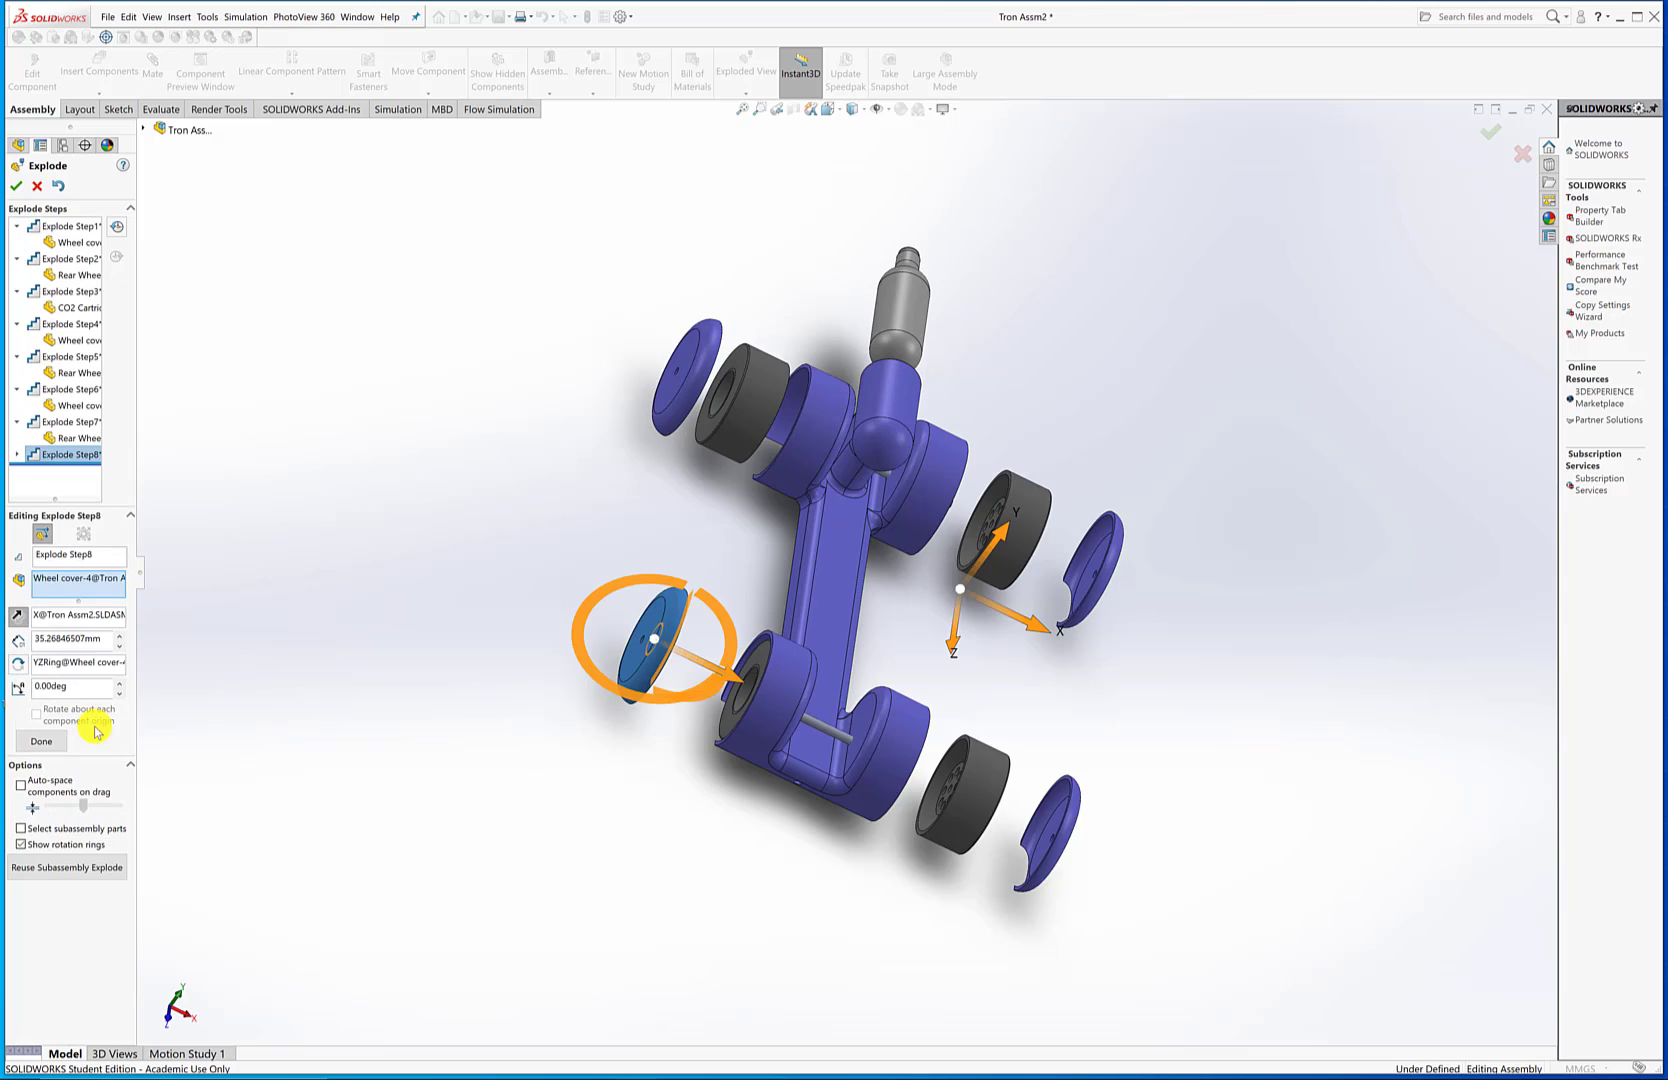
click(50, 741)
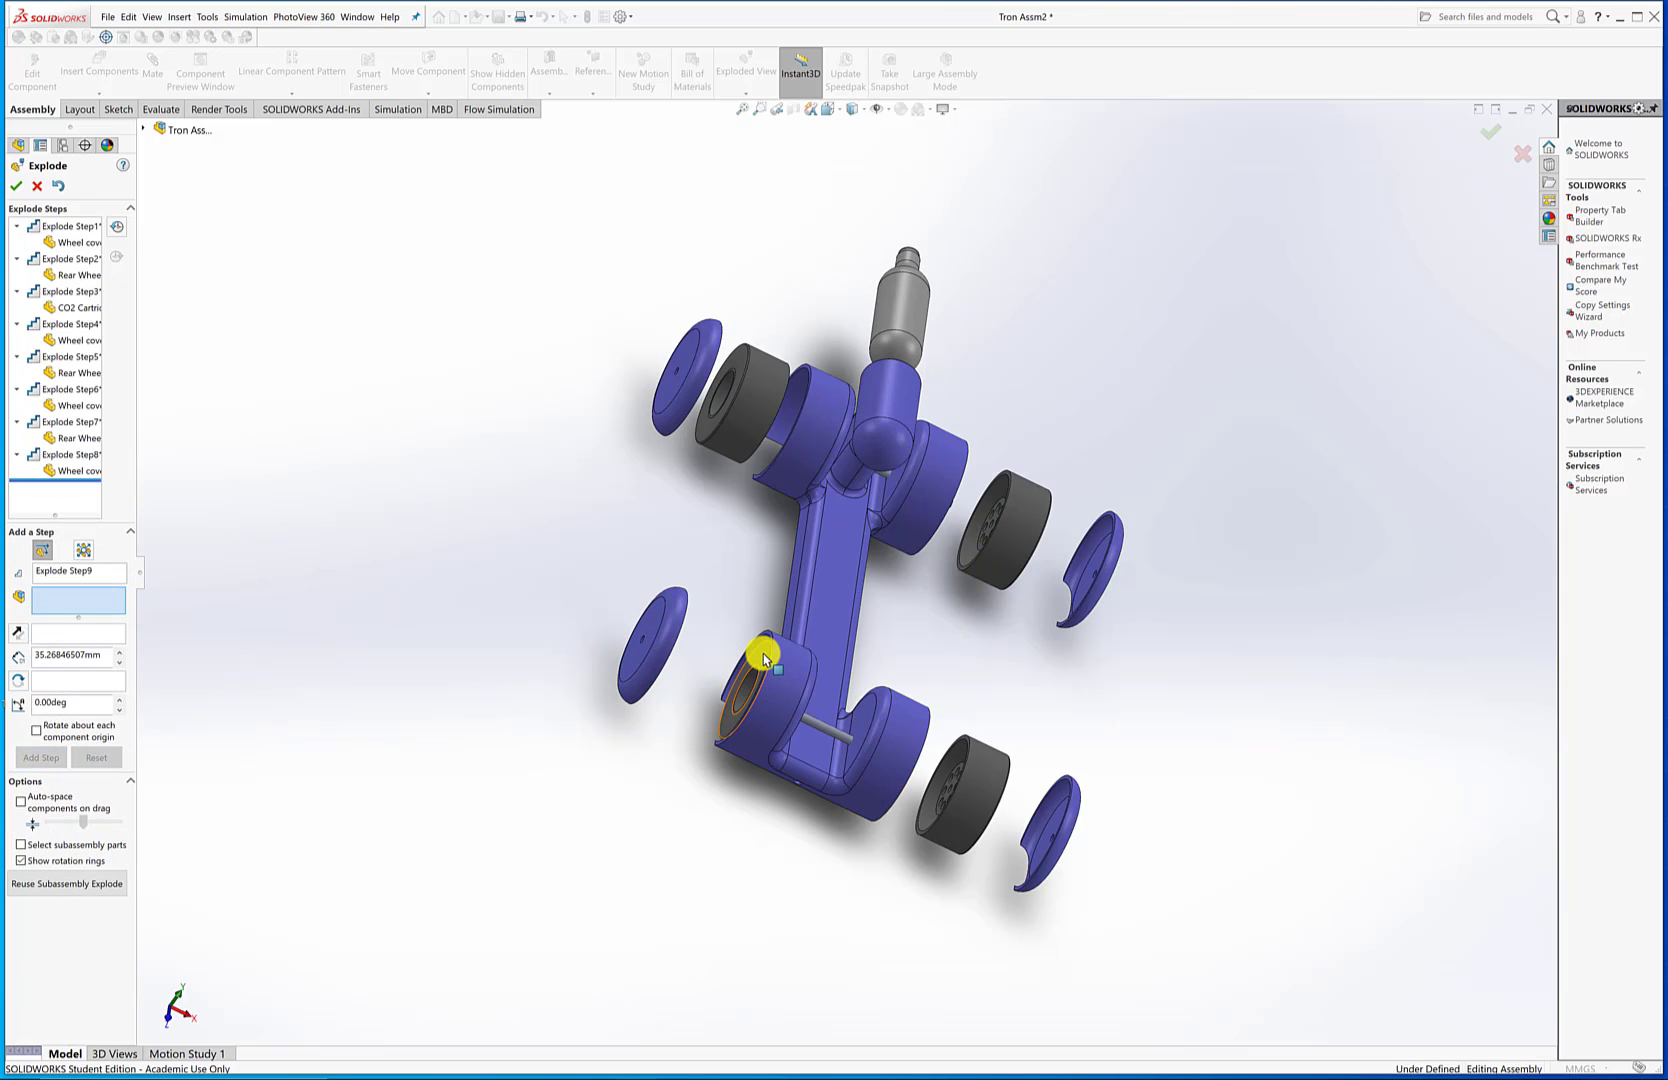
click(756, 655)
drag(826, 732, 756, 696)
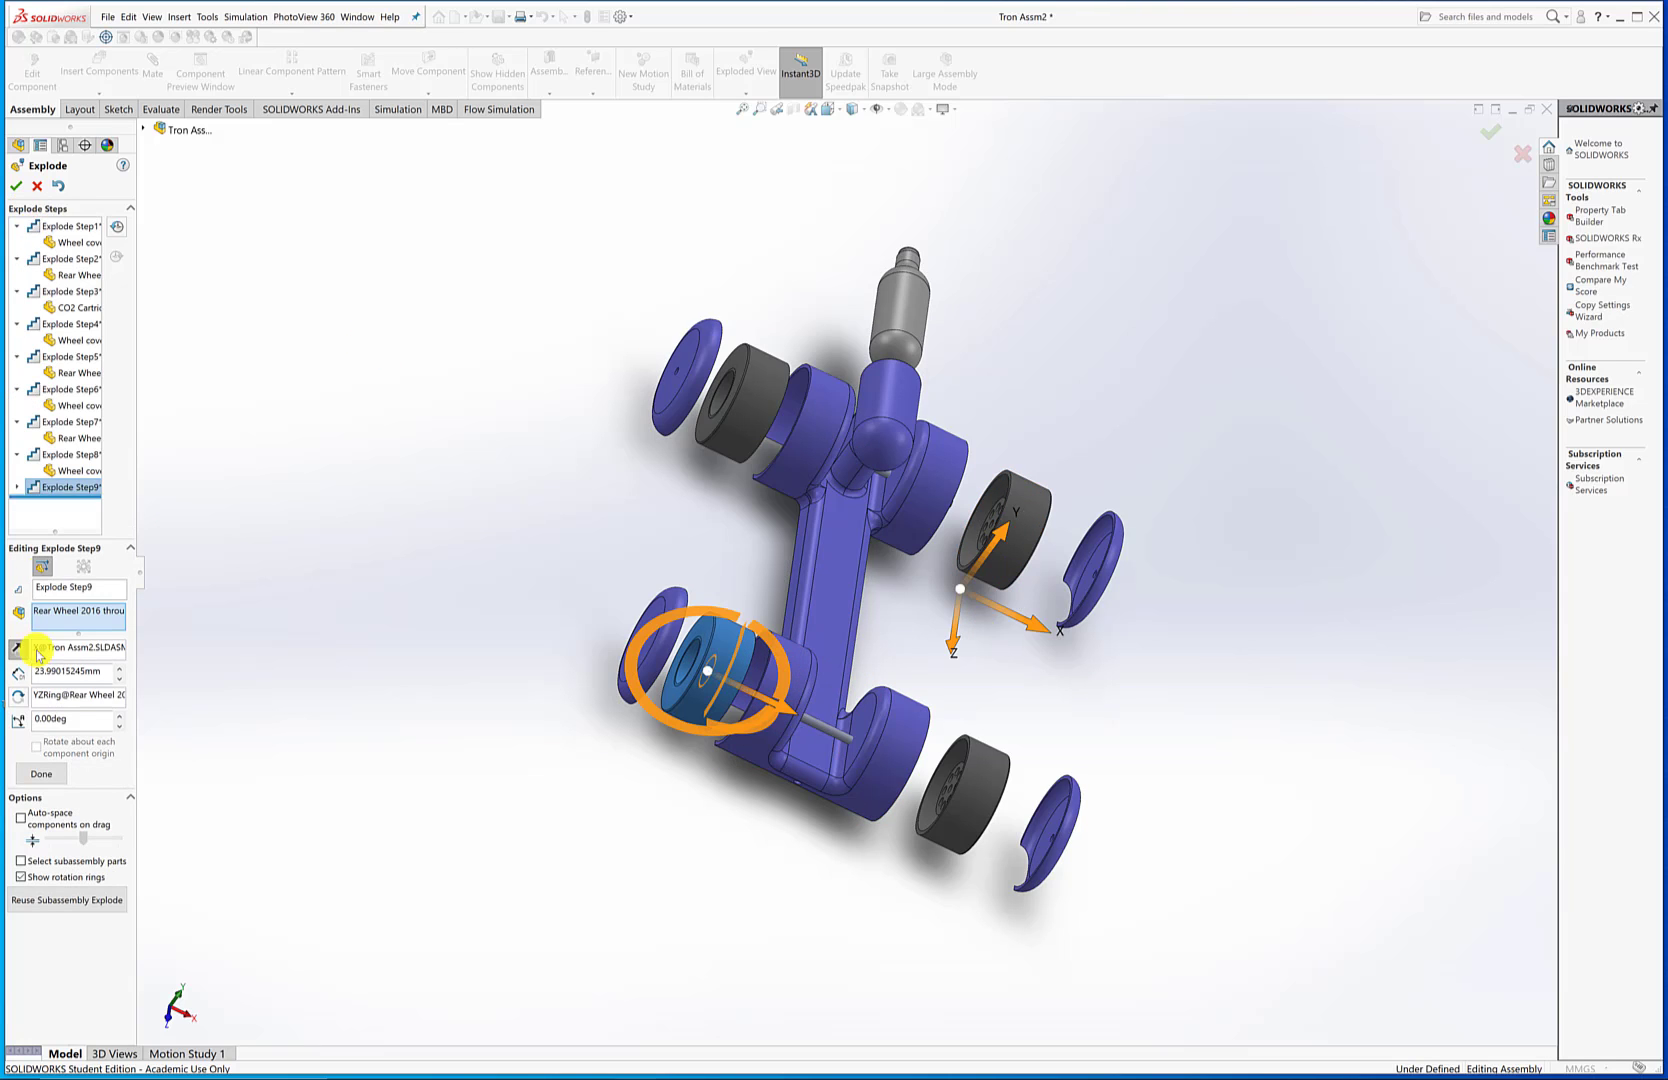
click(40, 775)
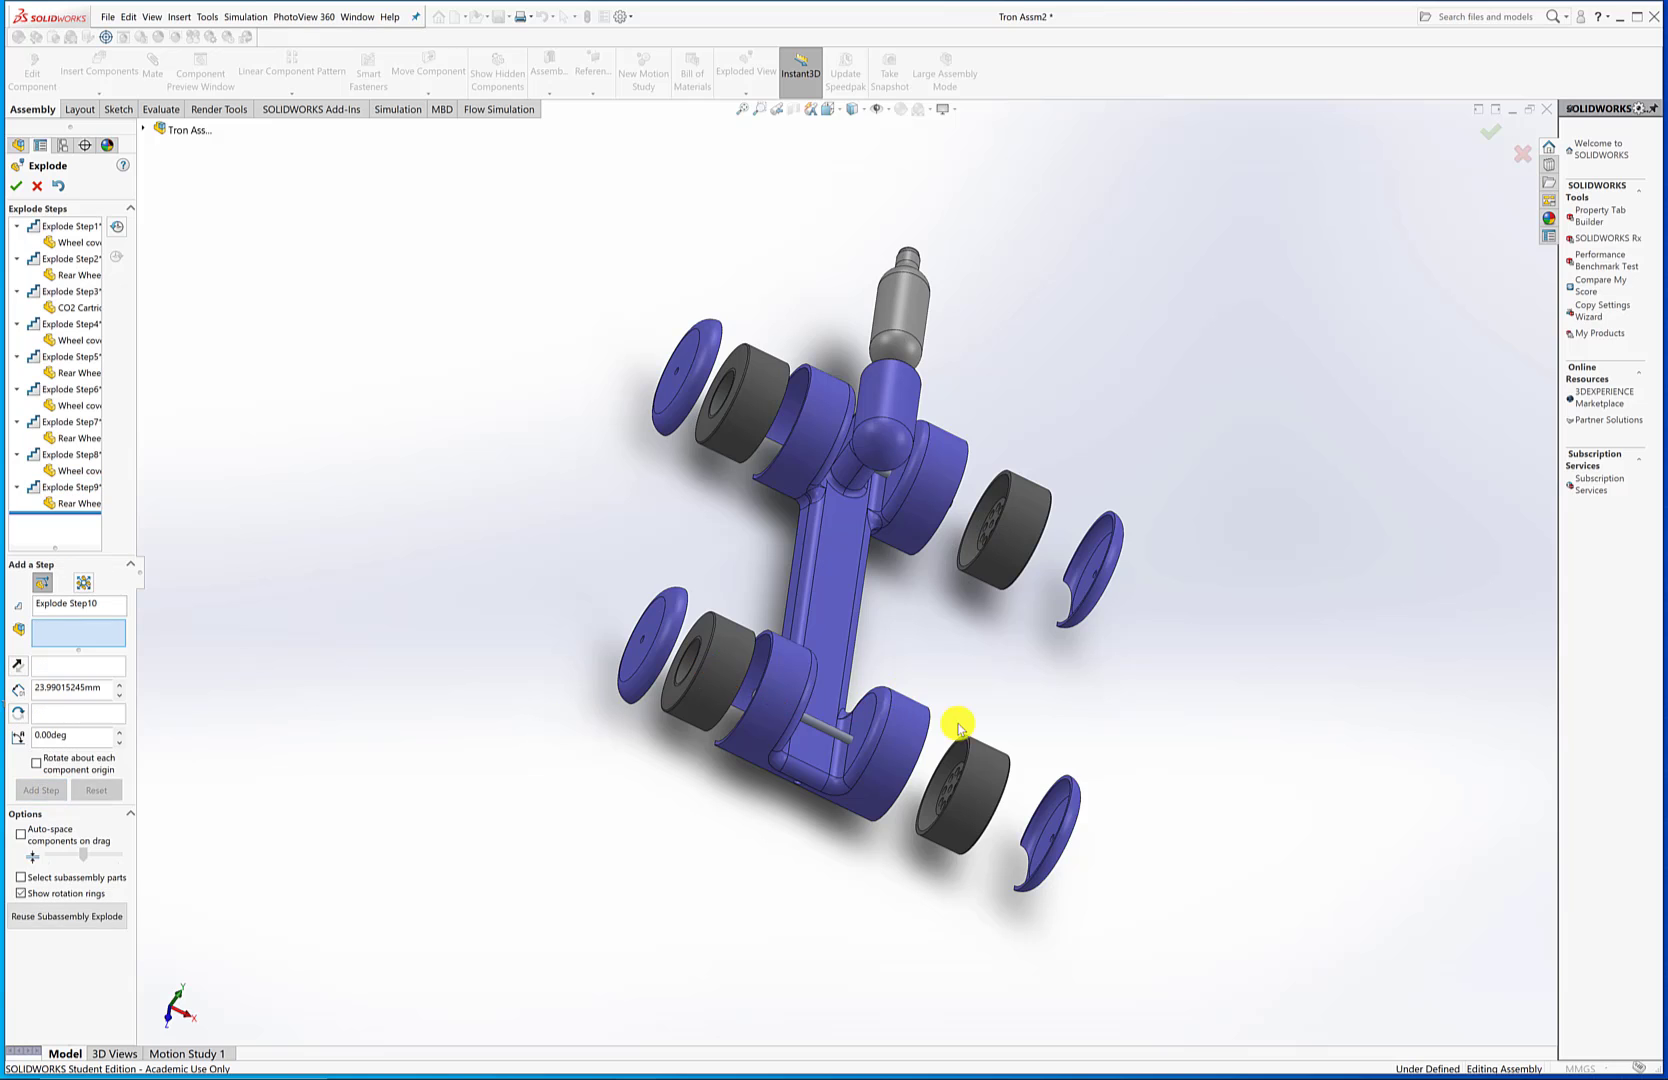
Step: Finish the exploded view of the car and save the assembly
middle_drag(968, 736, 860, 663)
scroll(819, 562, down, 2)
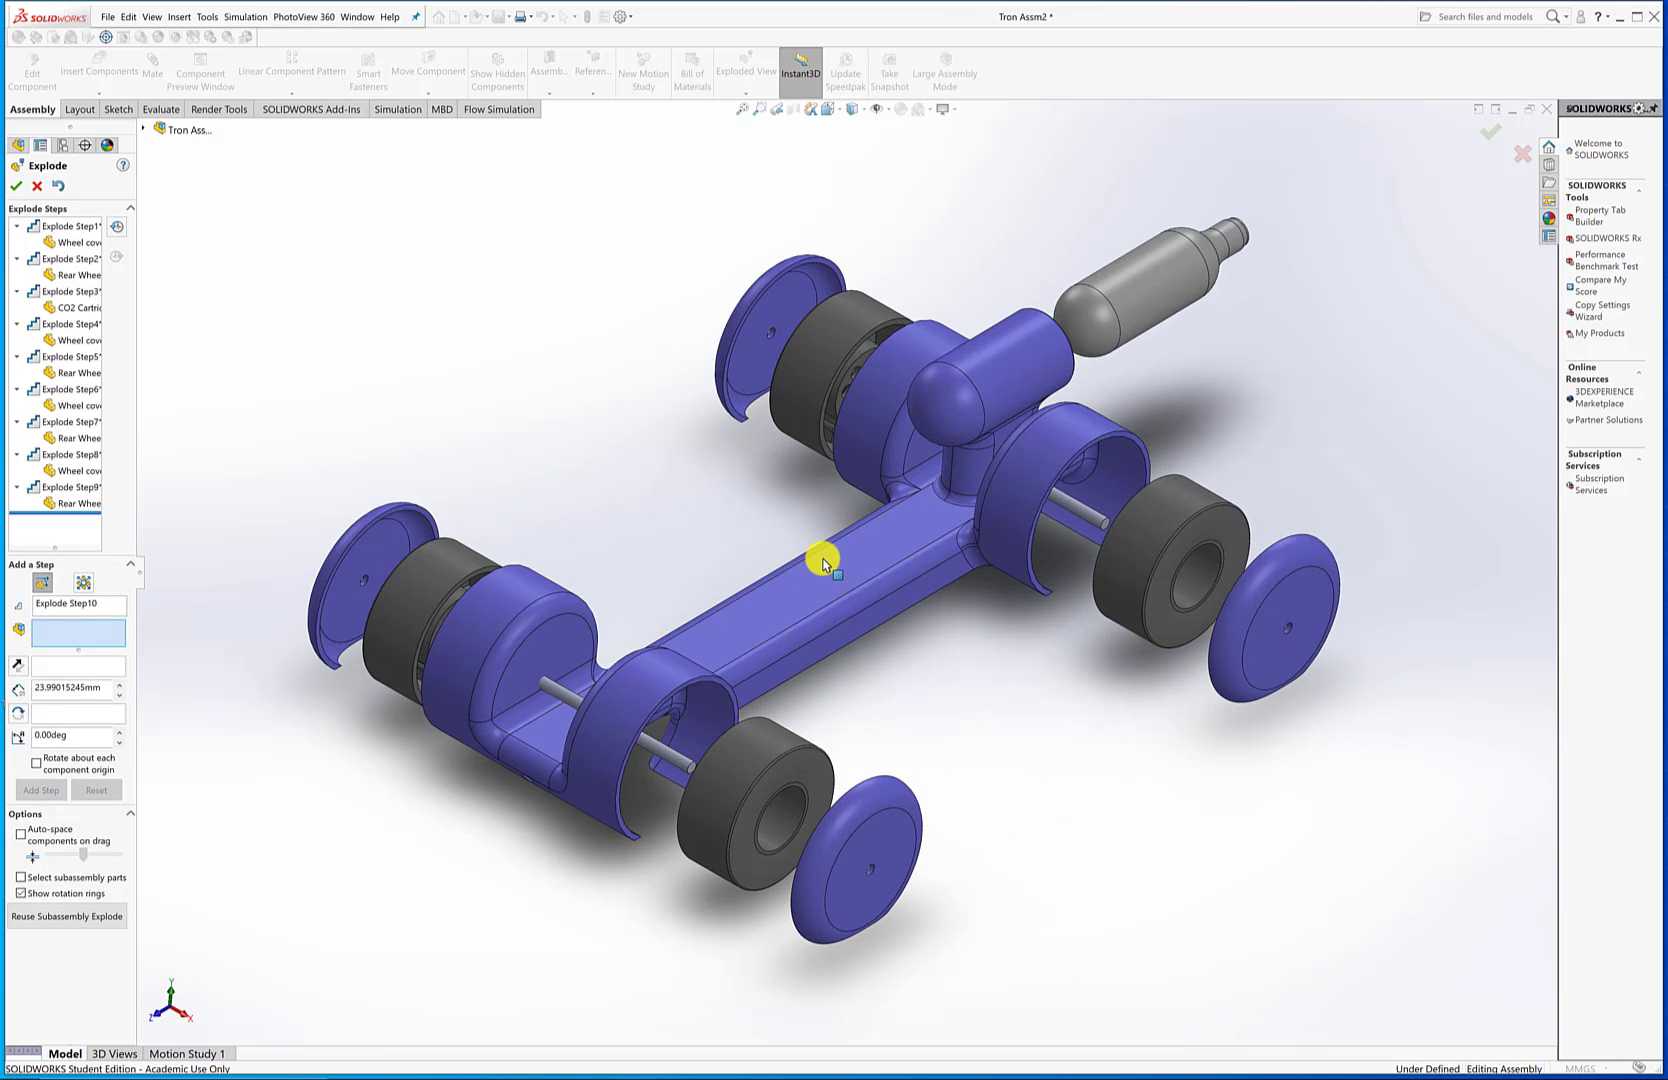
click(16, 187)
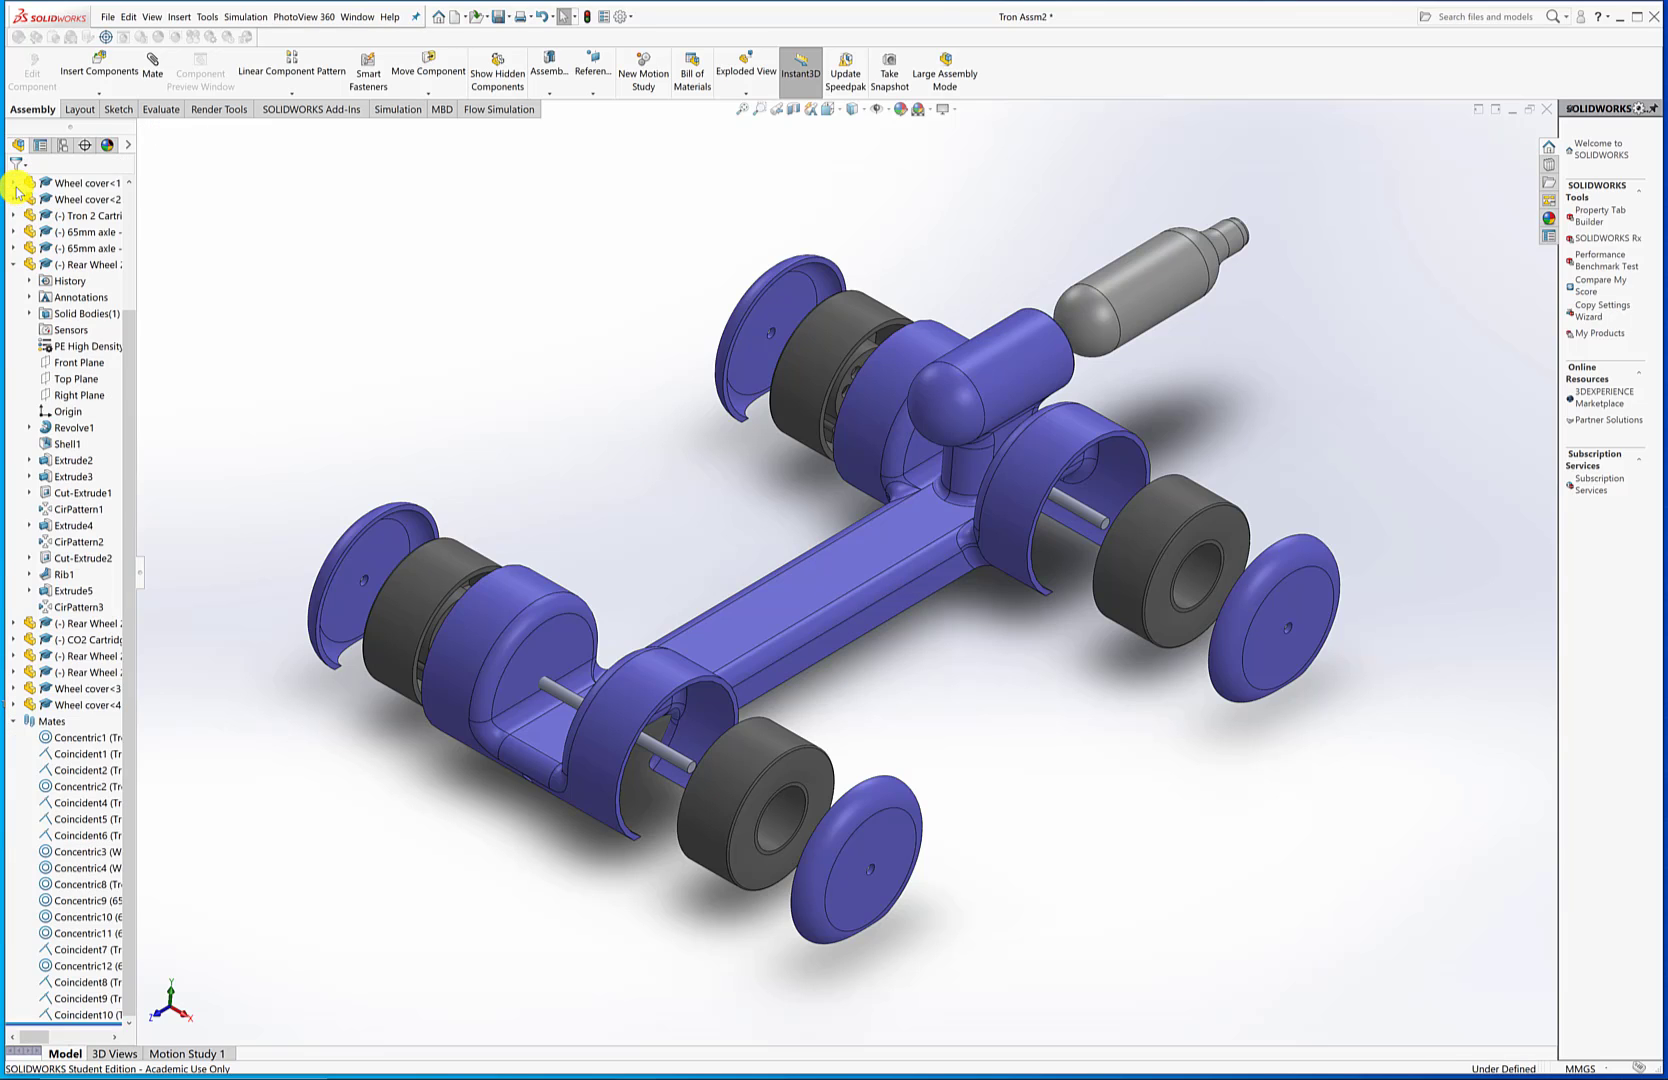
click(499, 19)
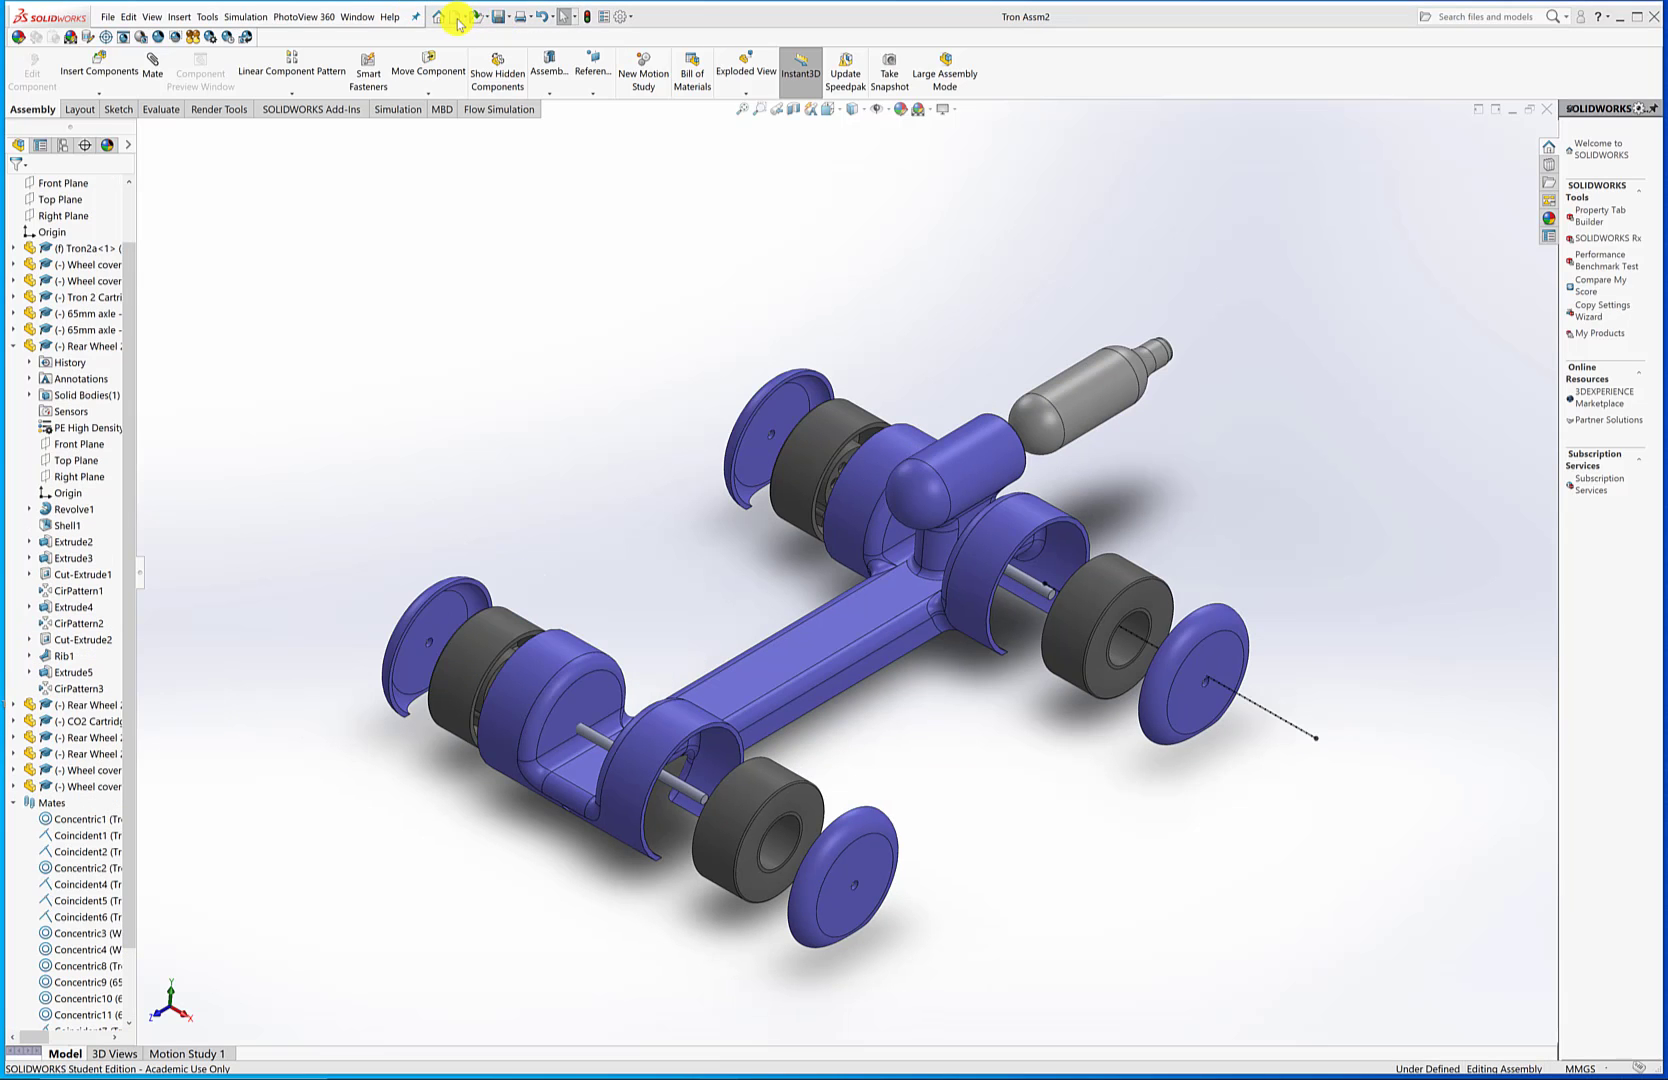
Step: Create a new drawing using the a - landscape.slddrt sheet format
click(457, 18)
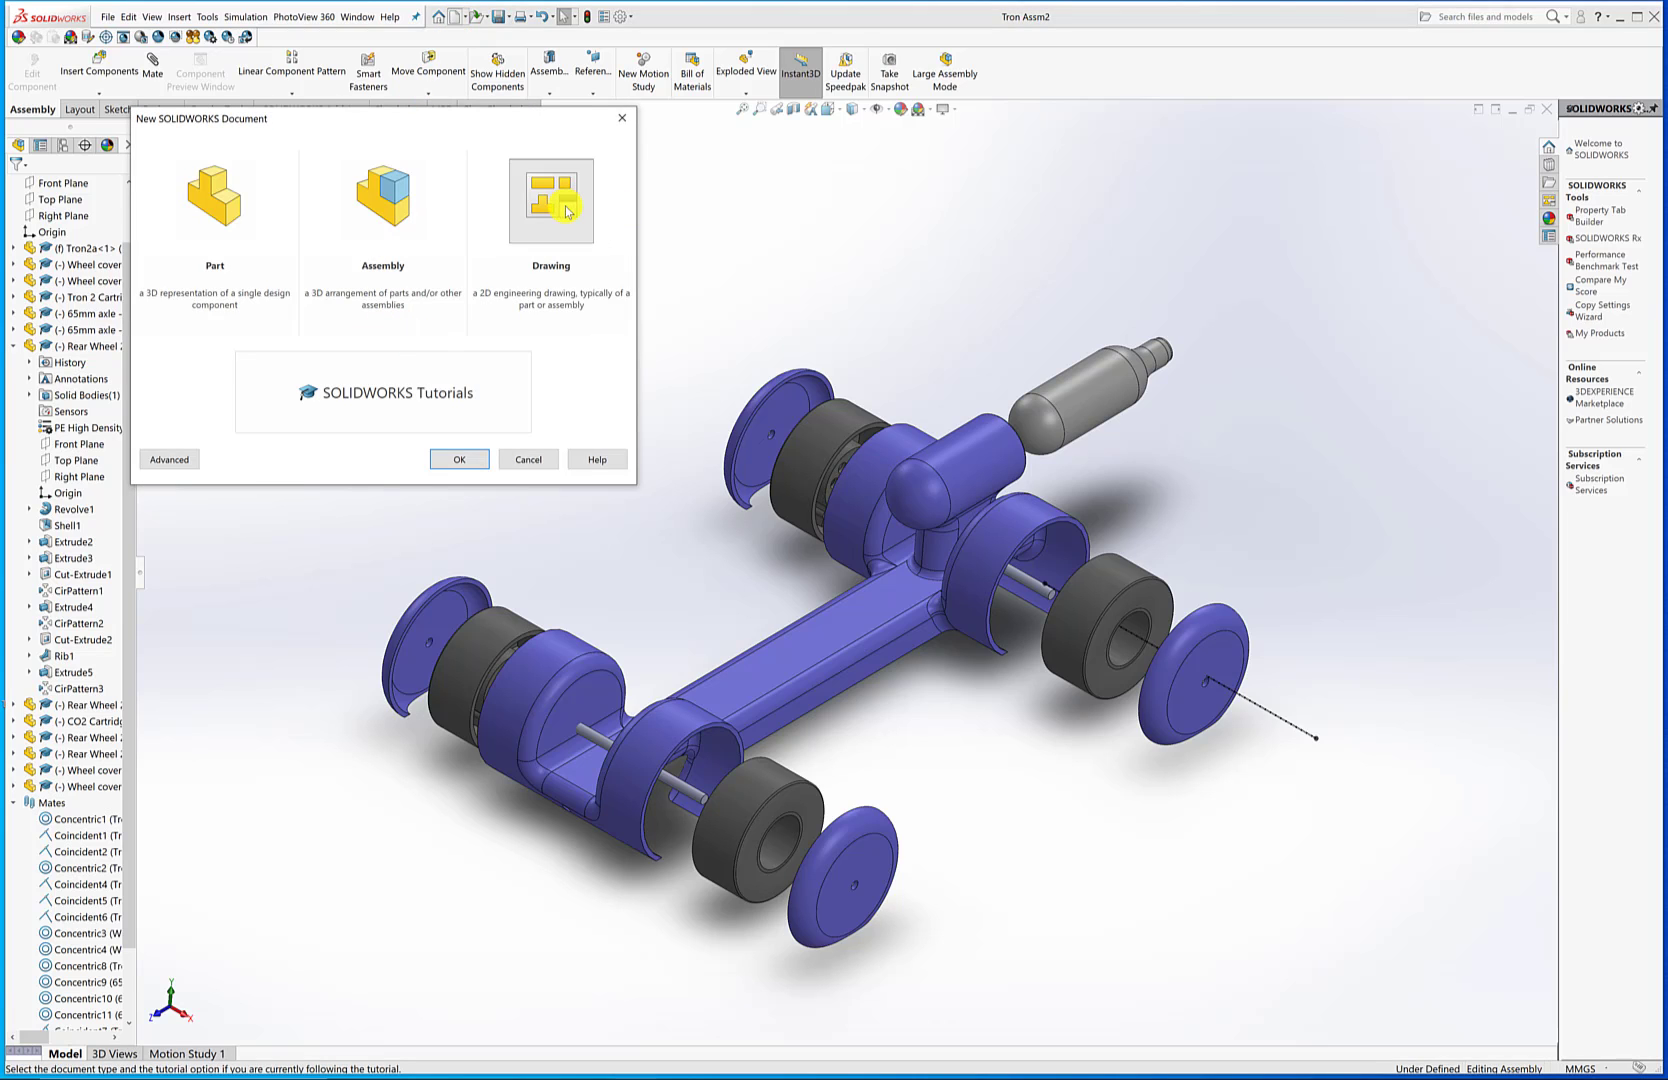
click(566, 211)
click(460, 460)
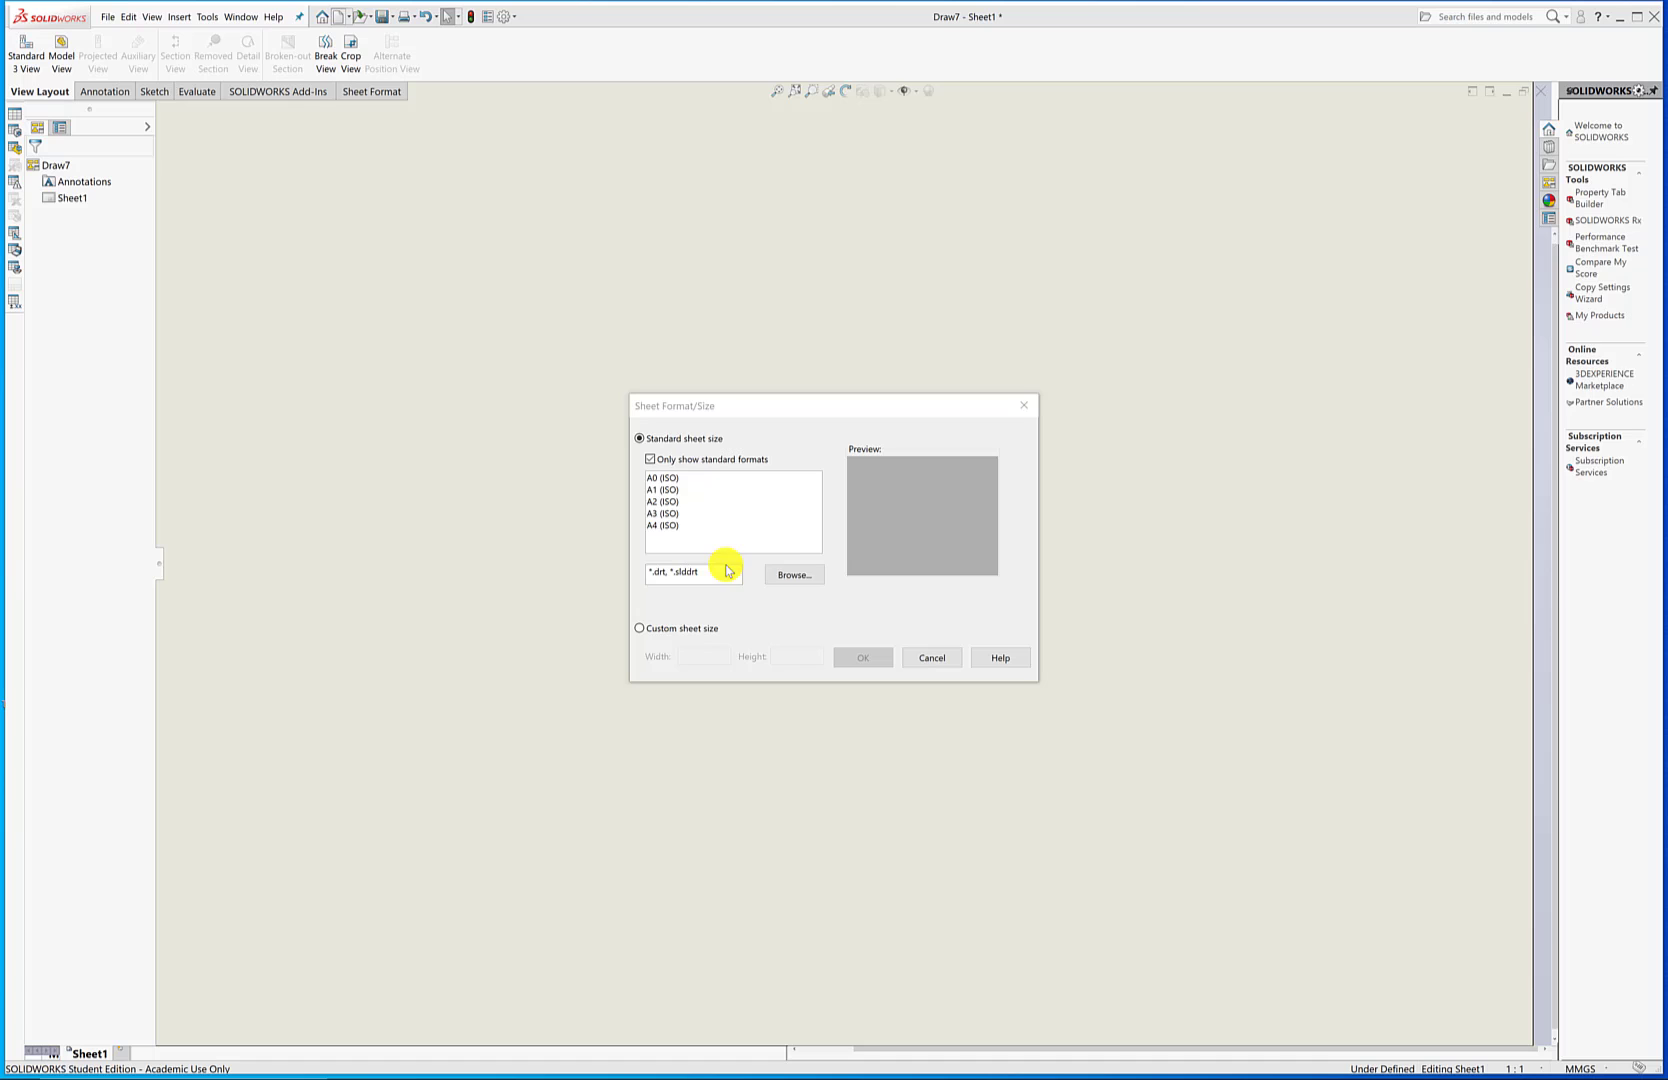
click(791, 574)
click(708, 430)
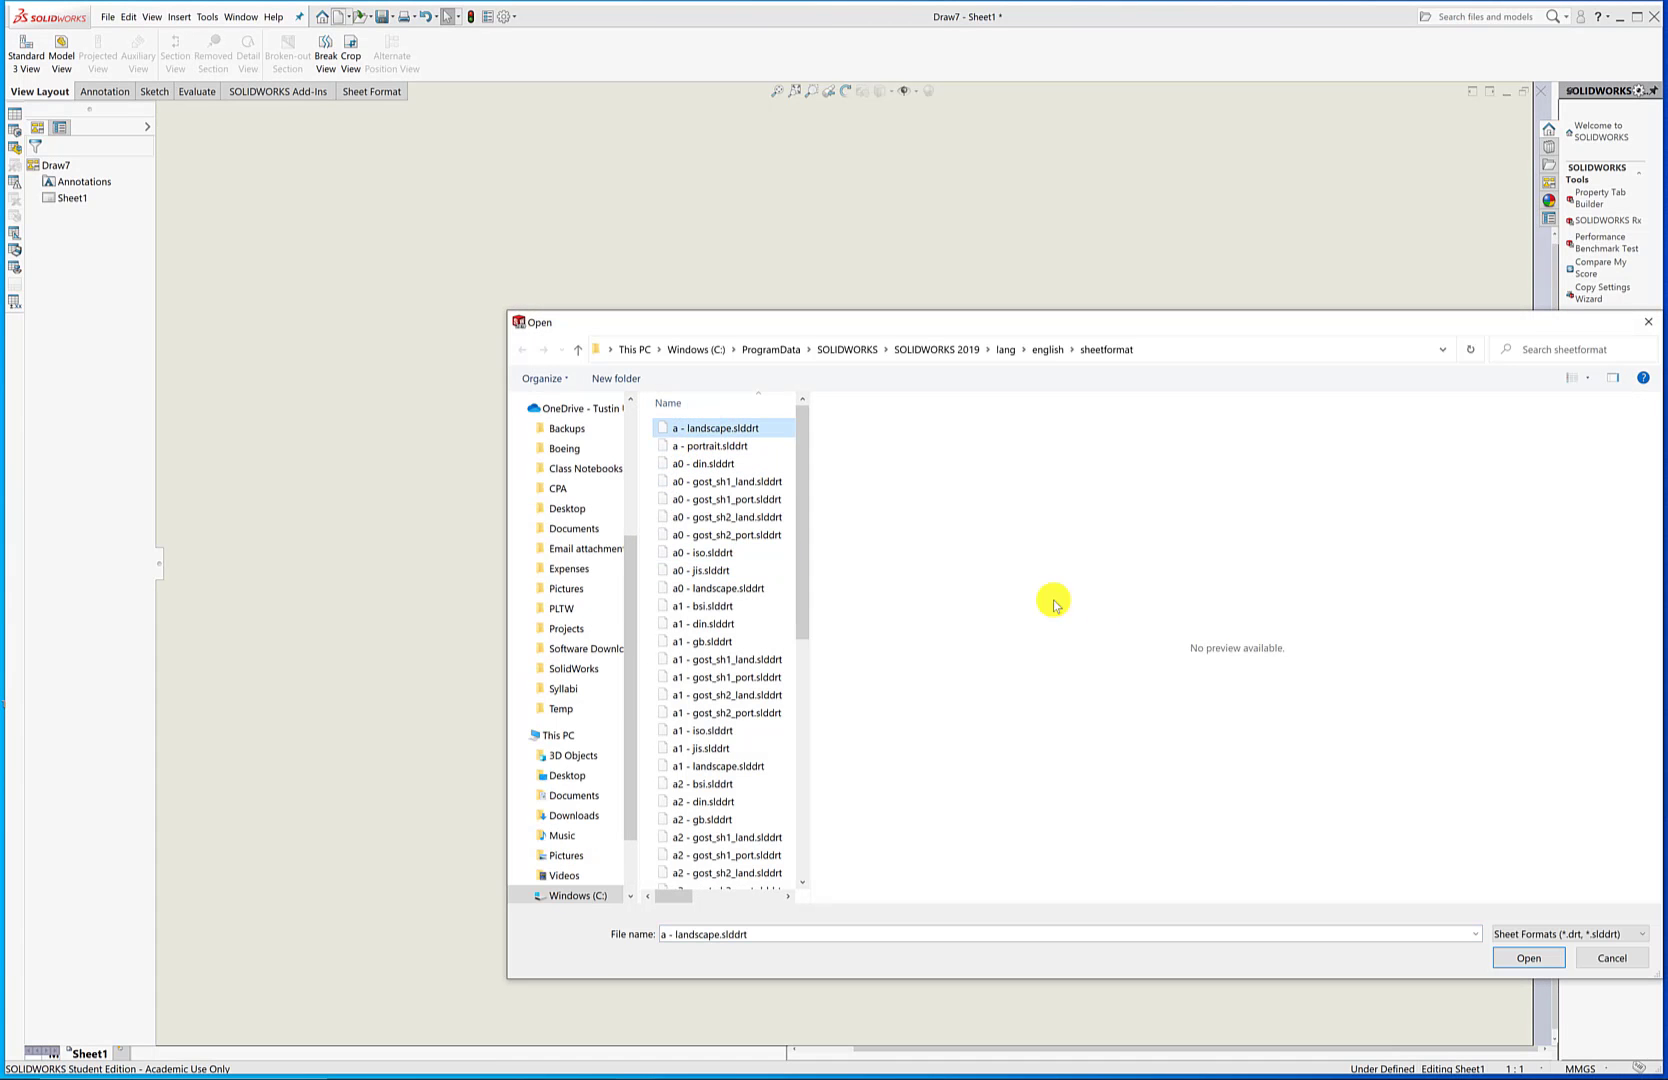
click(1523, 958)
click(863, 660)
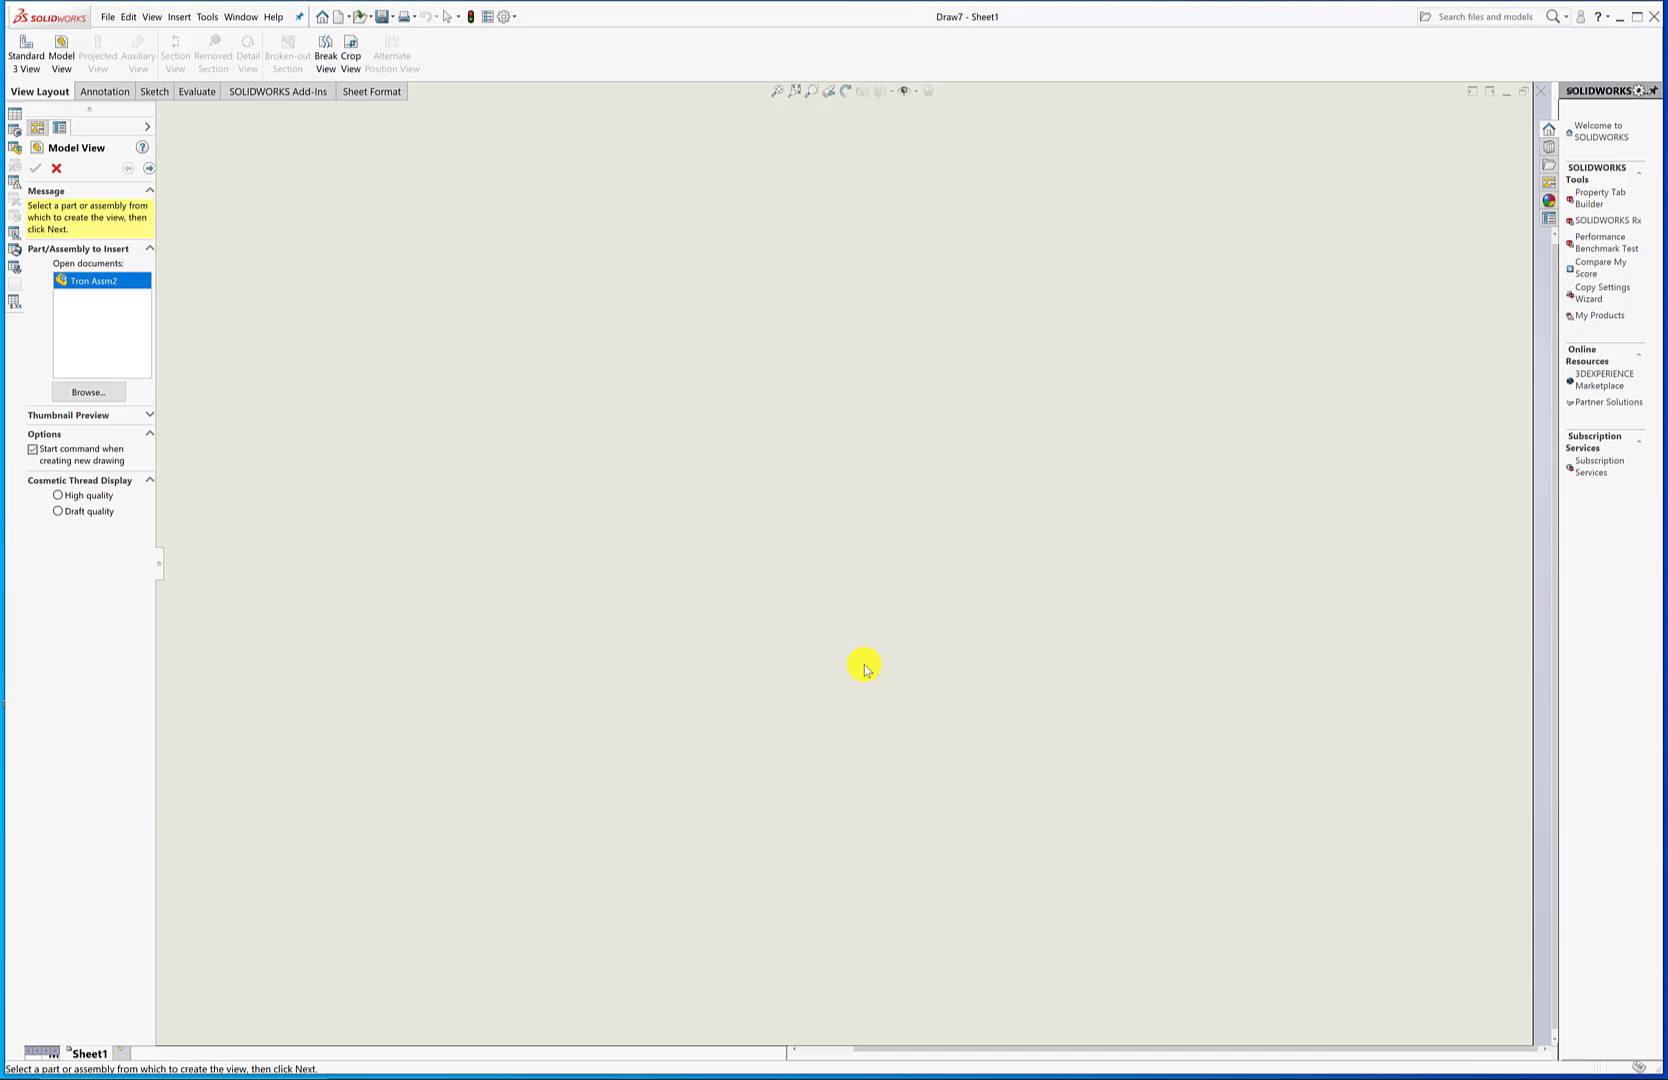
Step: Place a front view of Tron Assm2 in its Exploded View6 state and project an isometric view from it
double_click(83, 280)
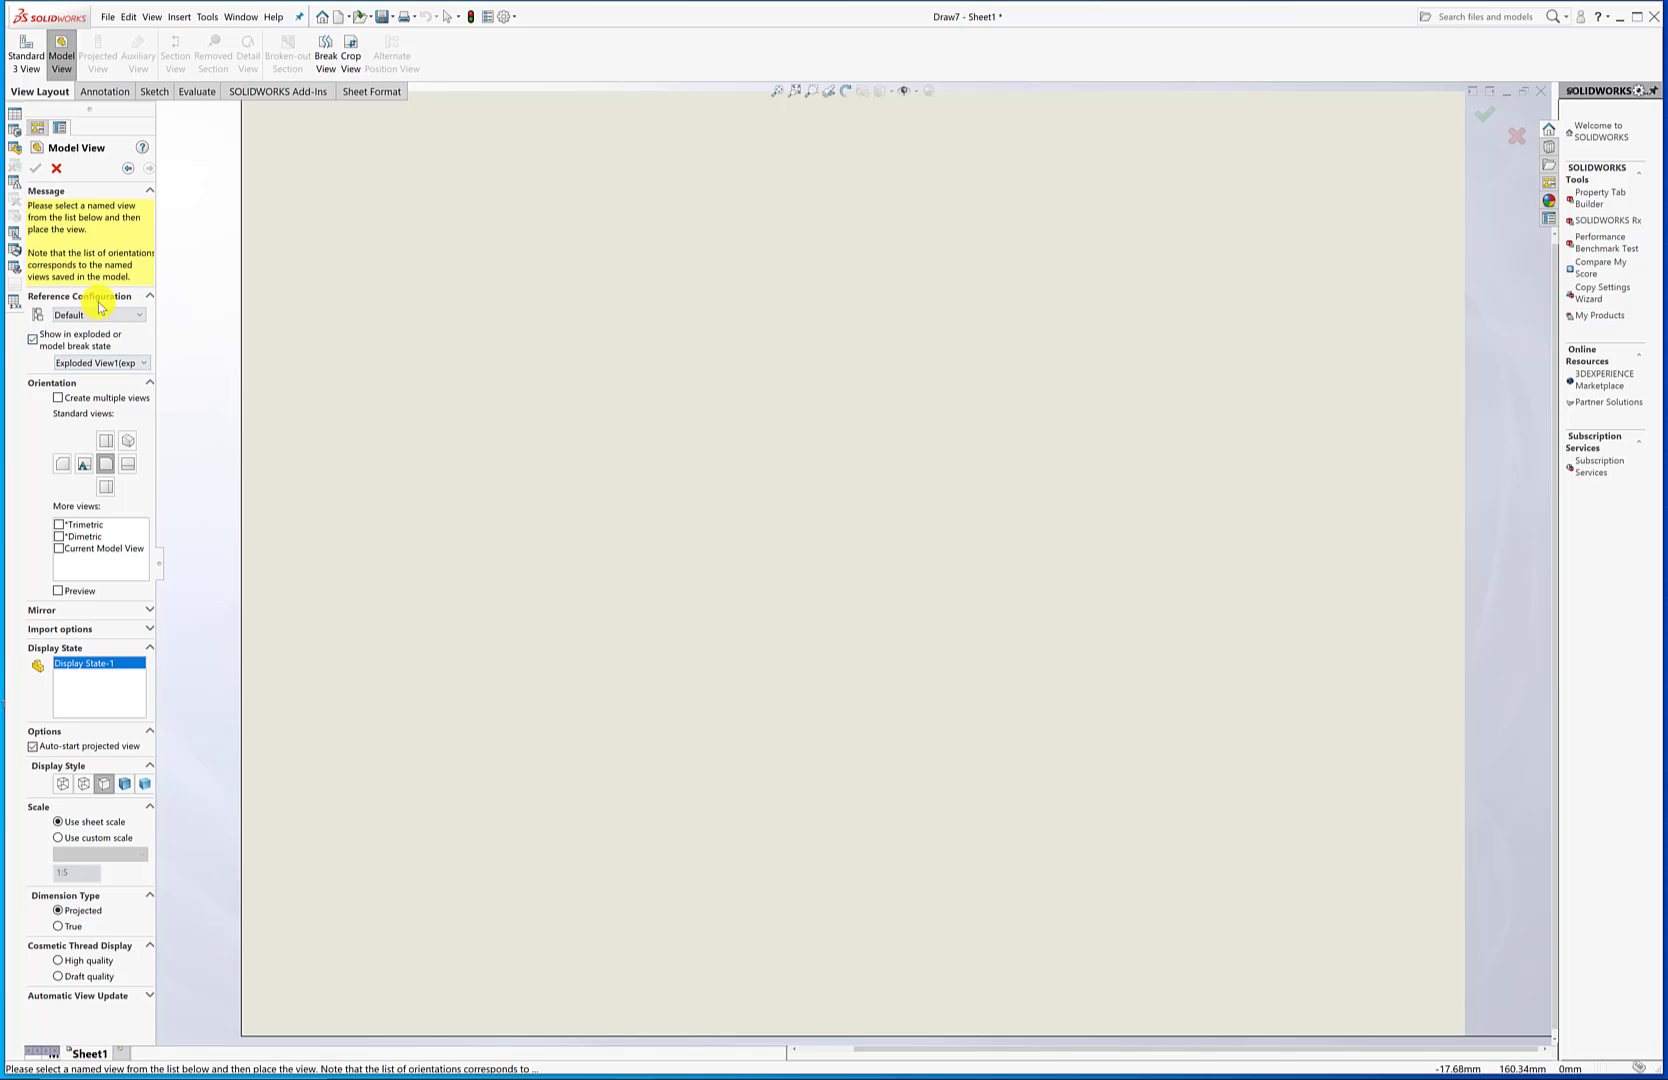
click(35, 343)
click(33, 340)
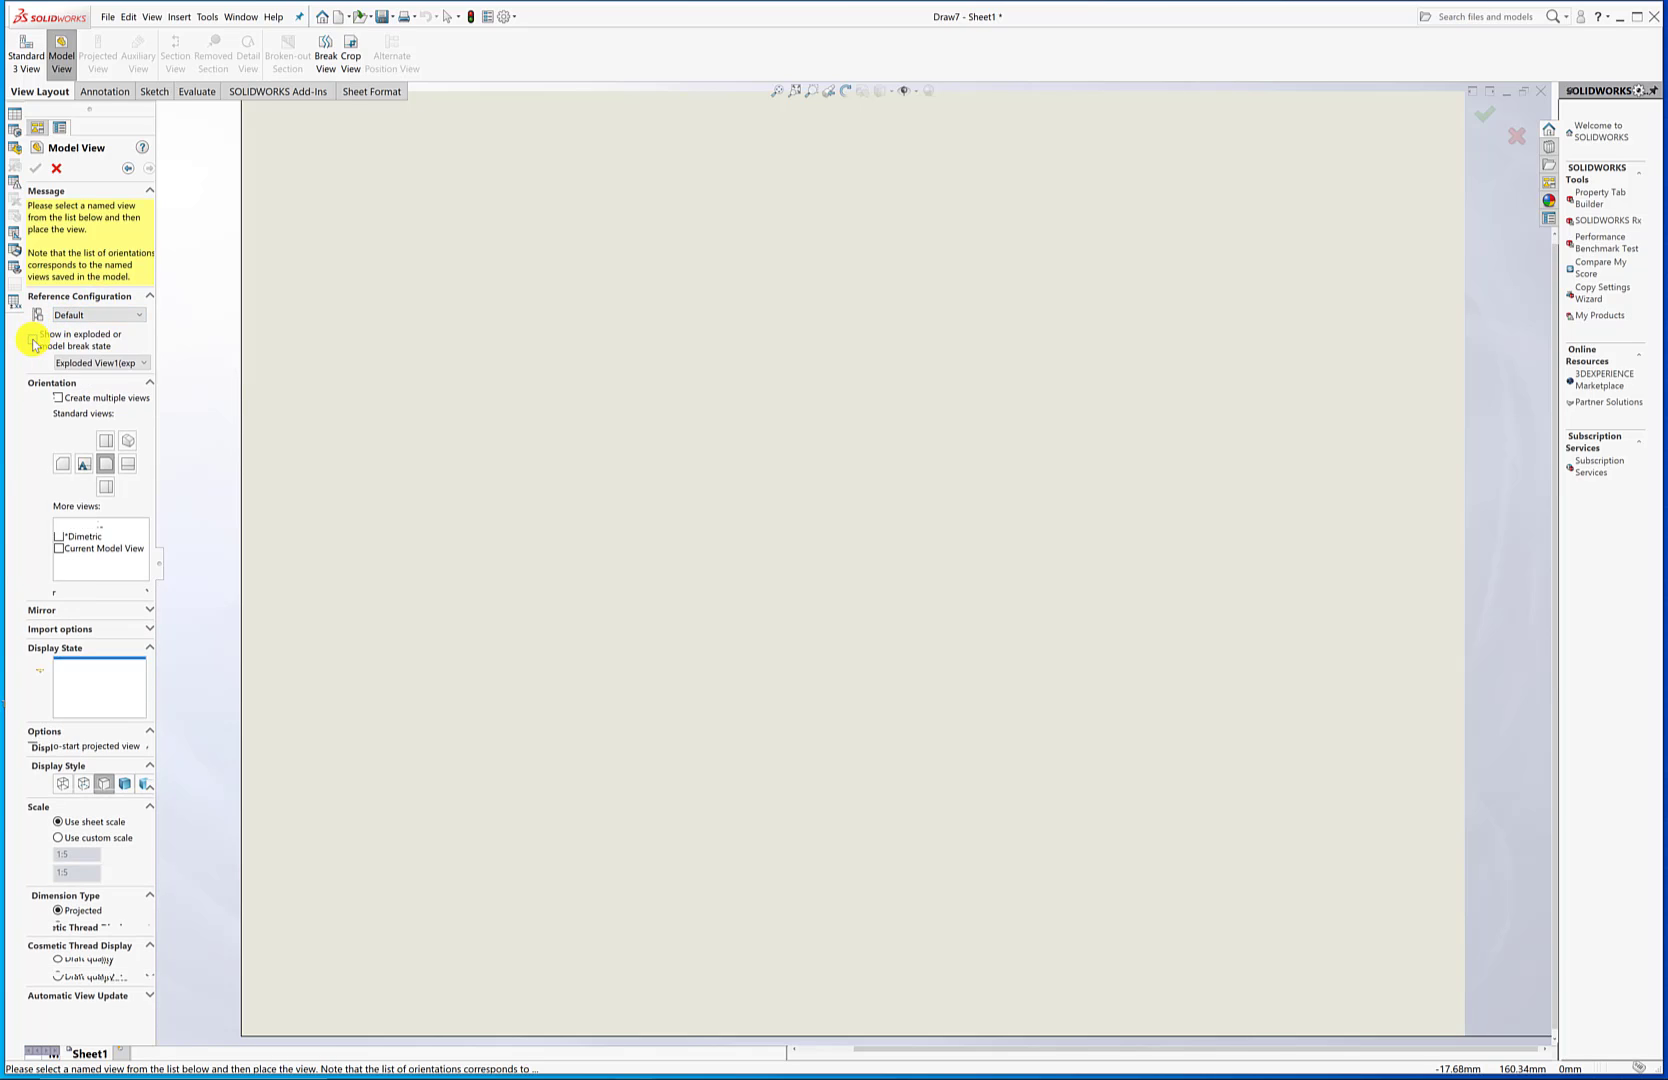
click(140, 362)
click(111, 438)
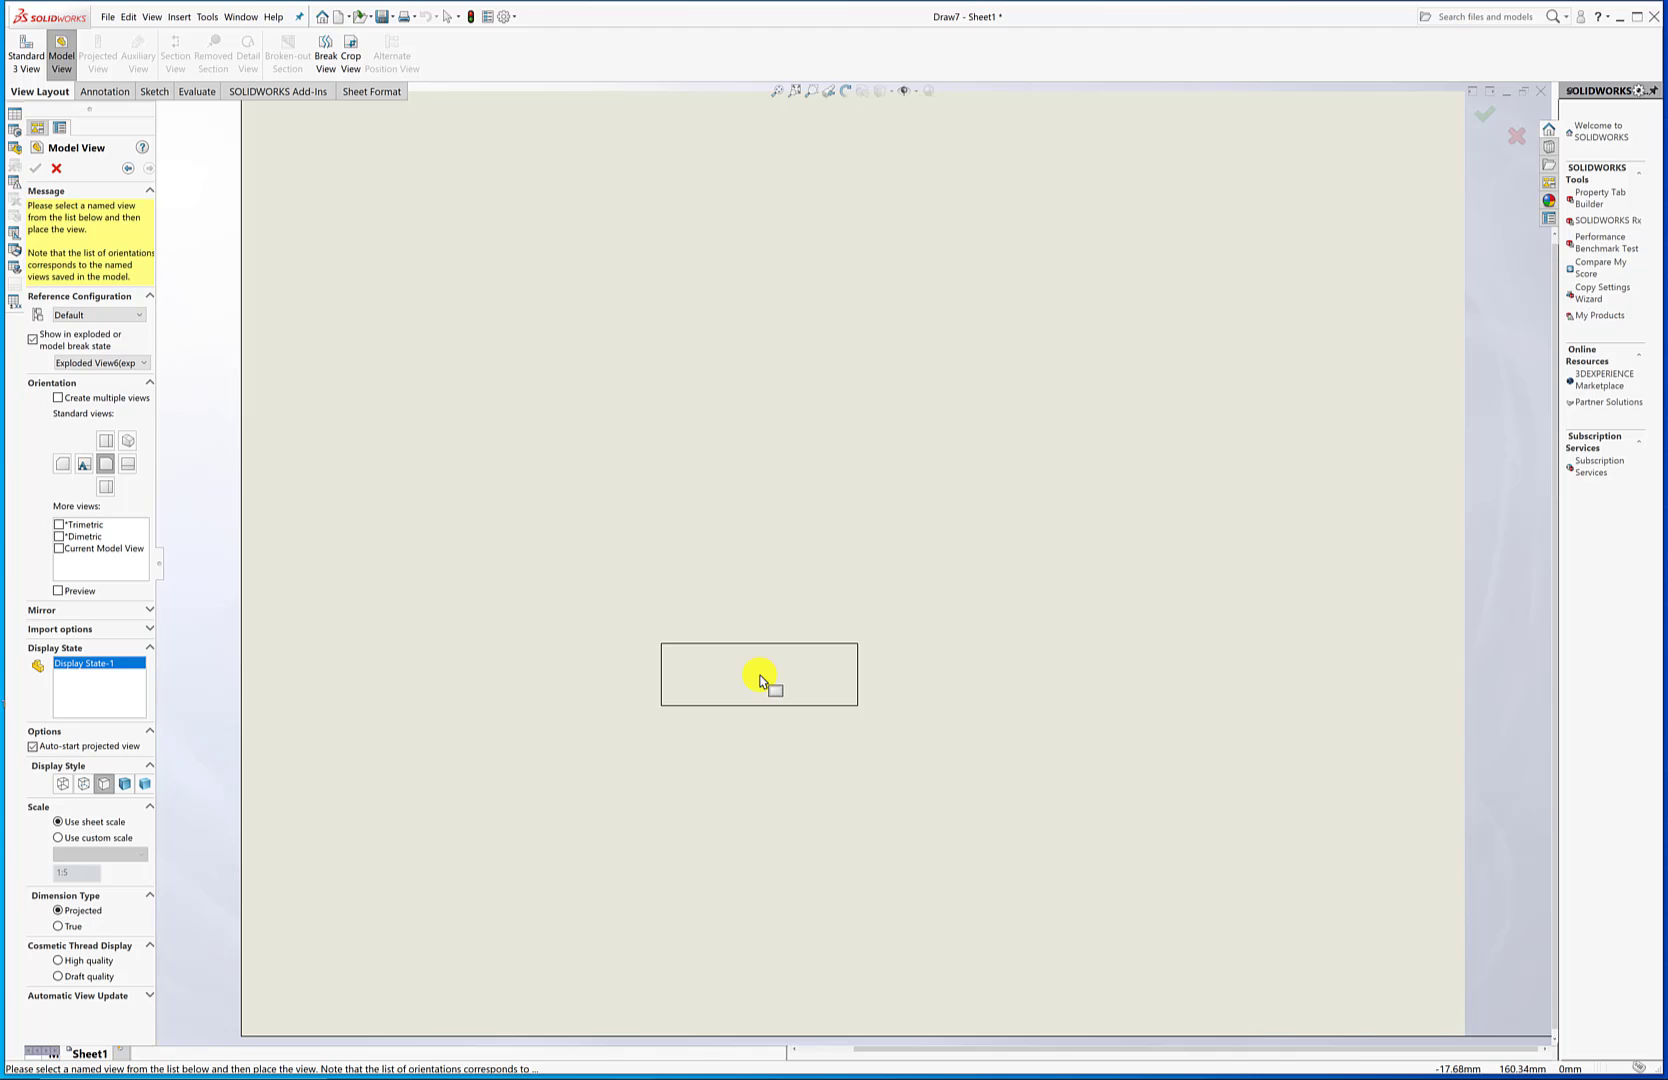
click(760, 681)
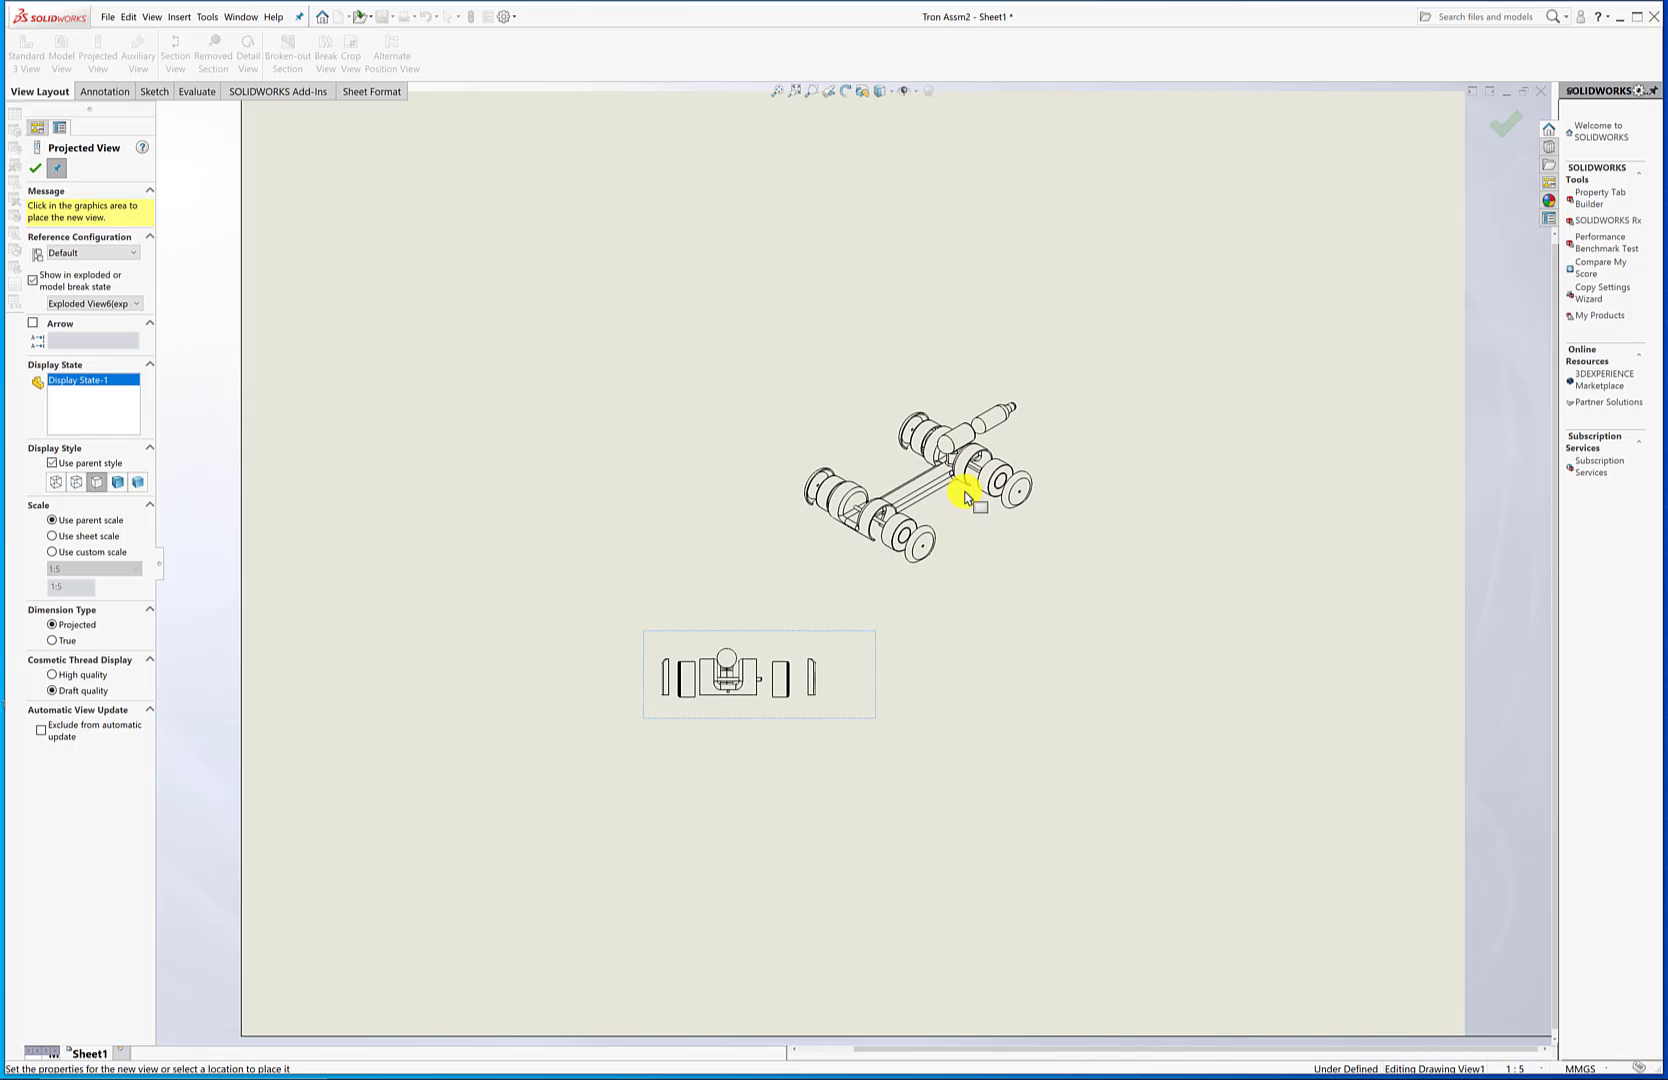
click(955, 519)
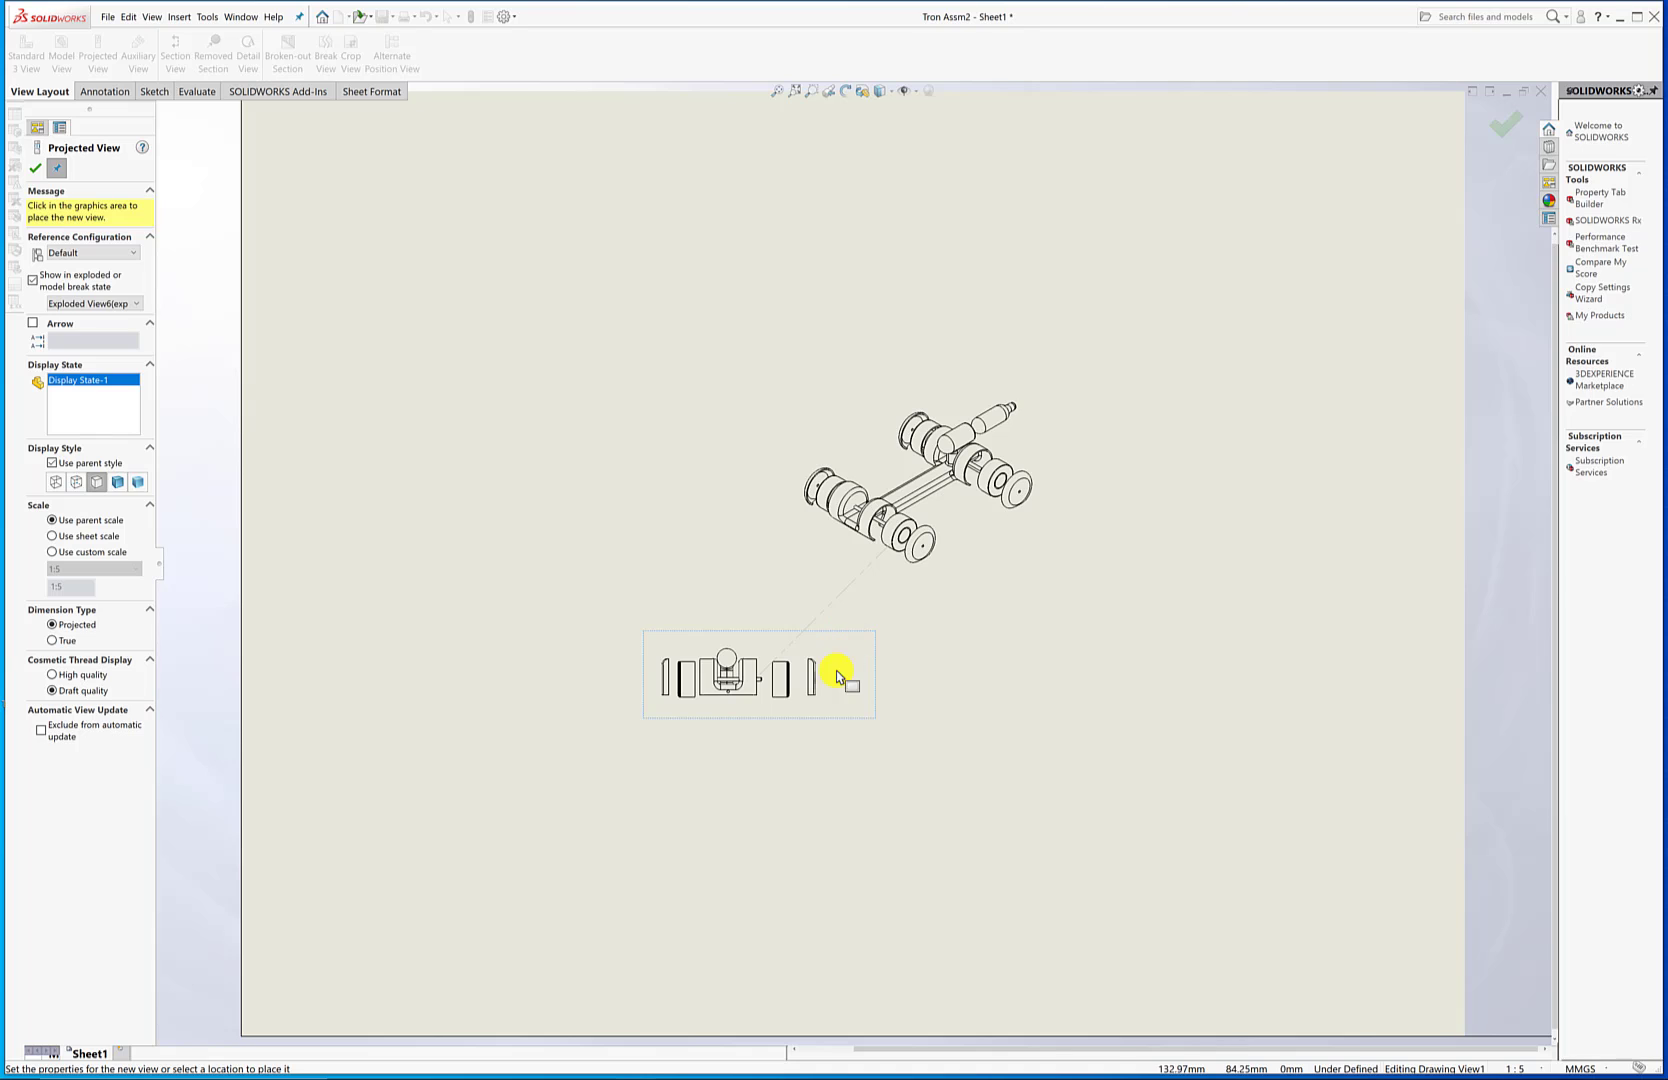
key(Escape)
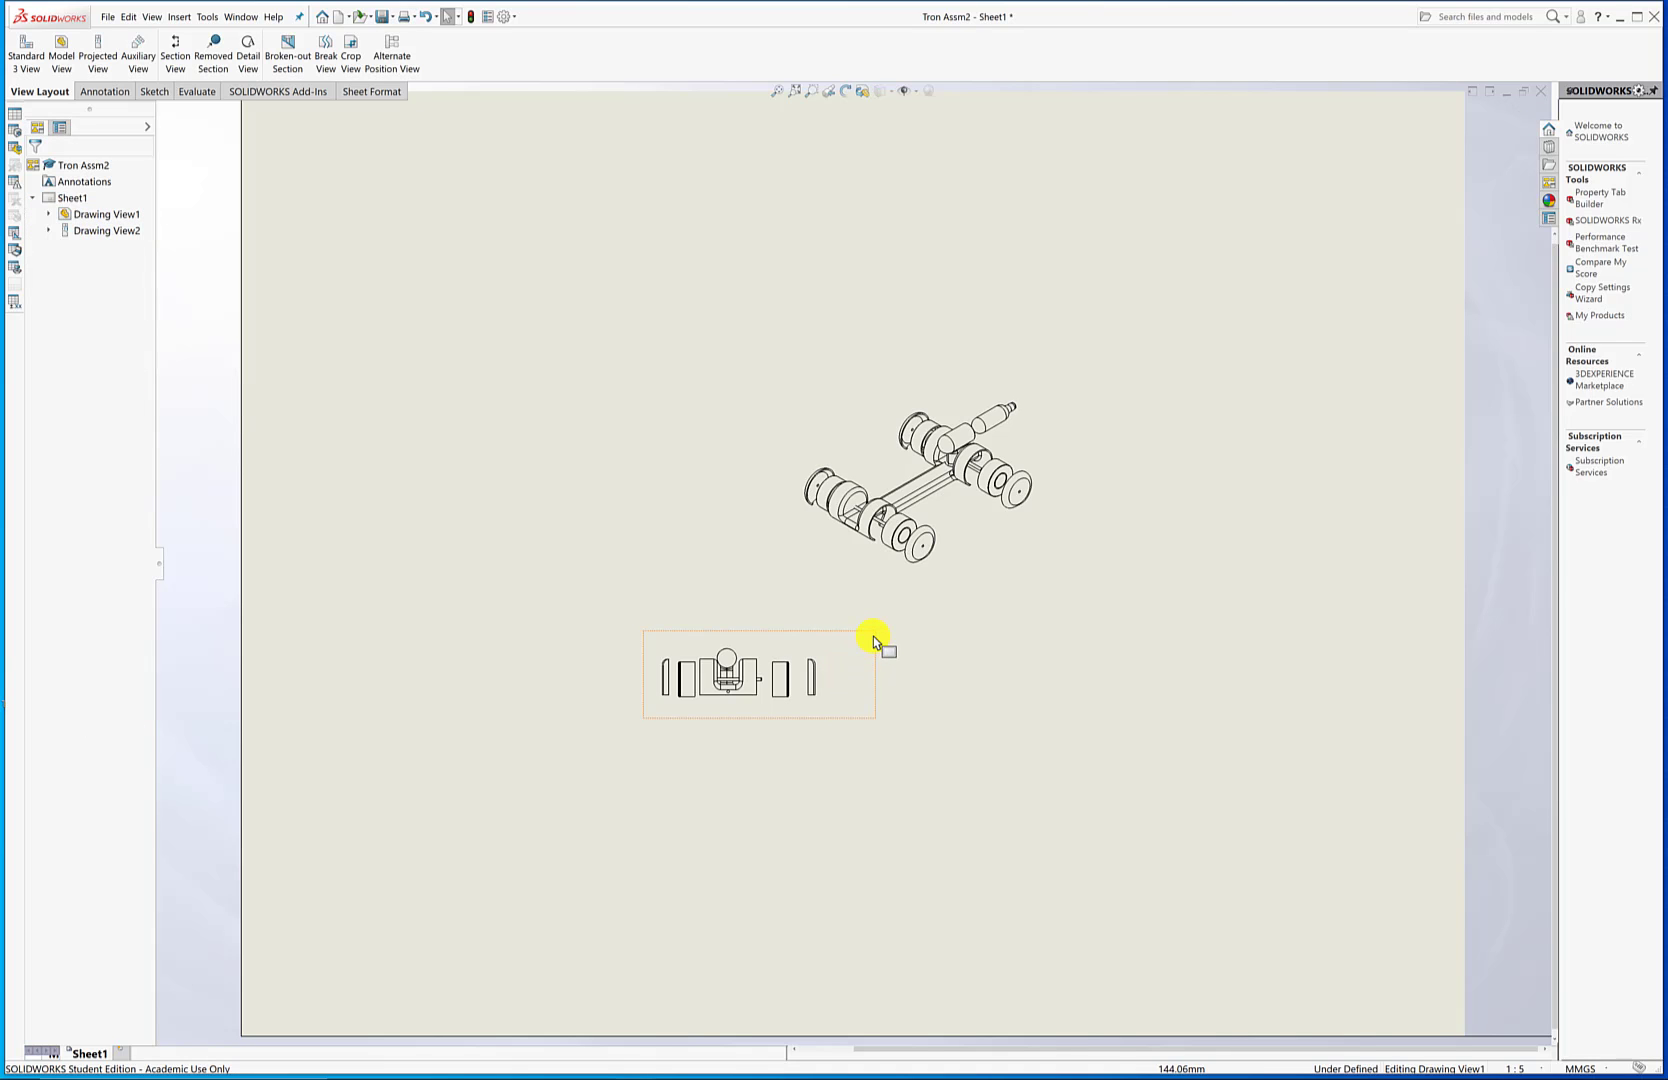
Step: Delete the front view, keeping only the exploded isometric view on the sheet
click(873, 636)
key(Delete)
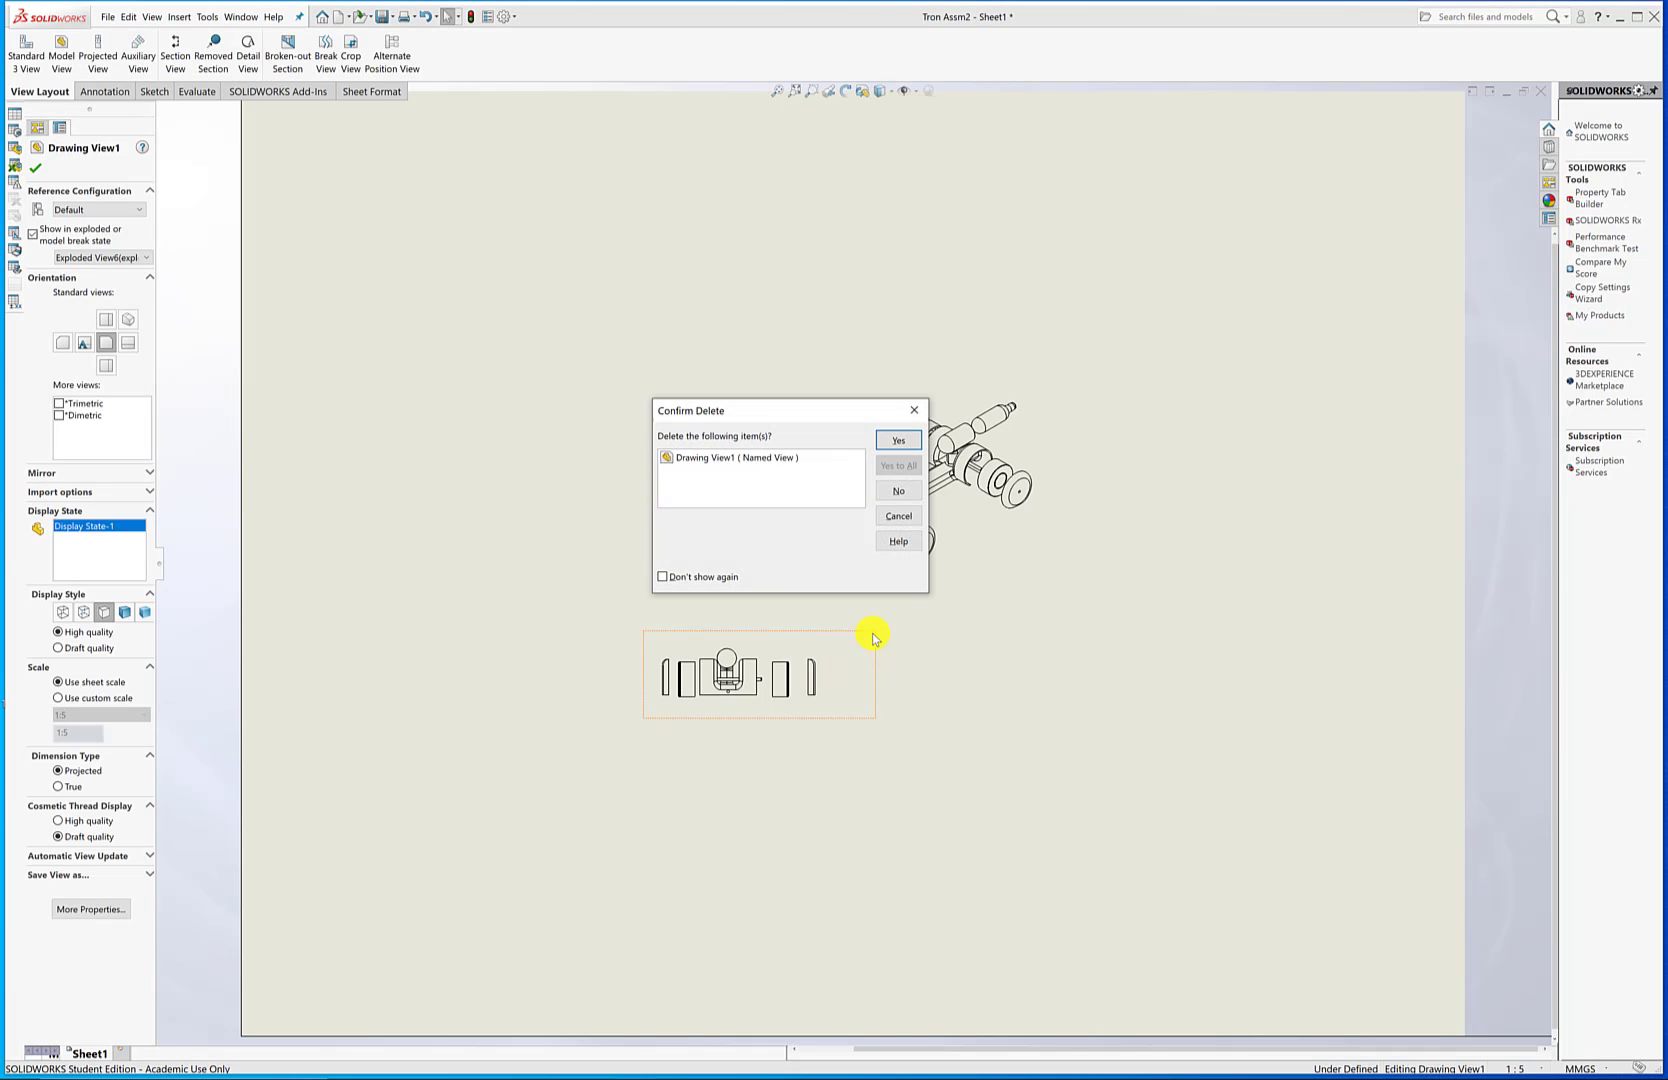
click(886, 446)
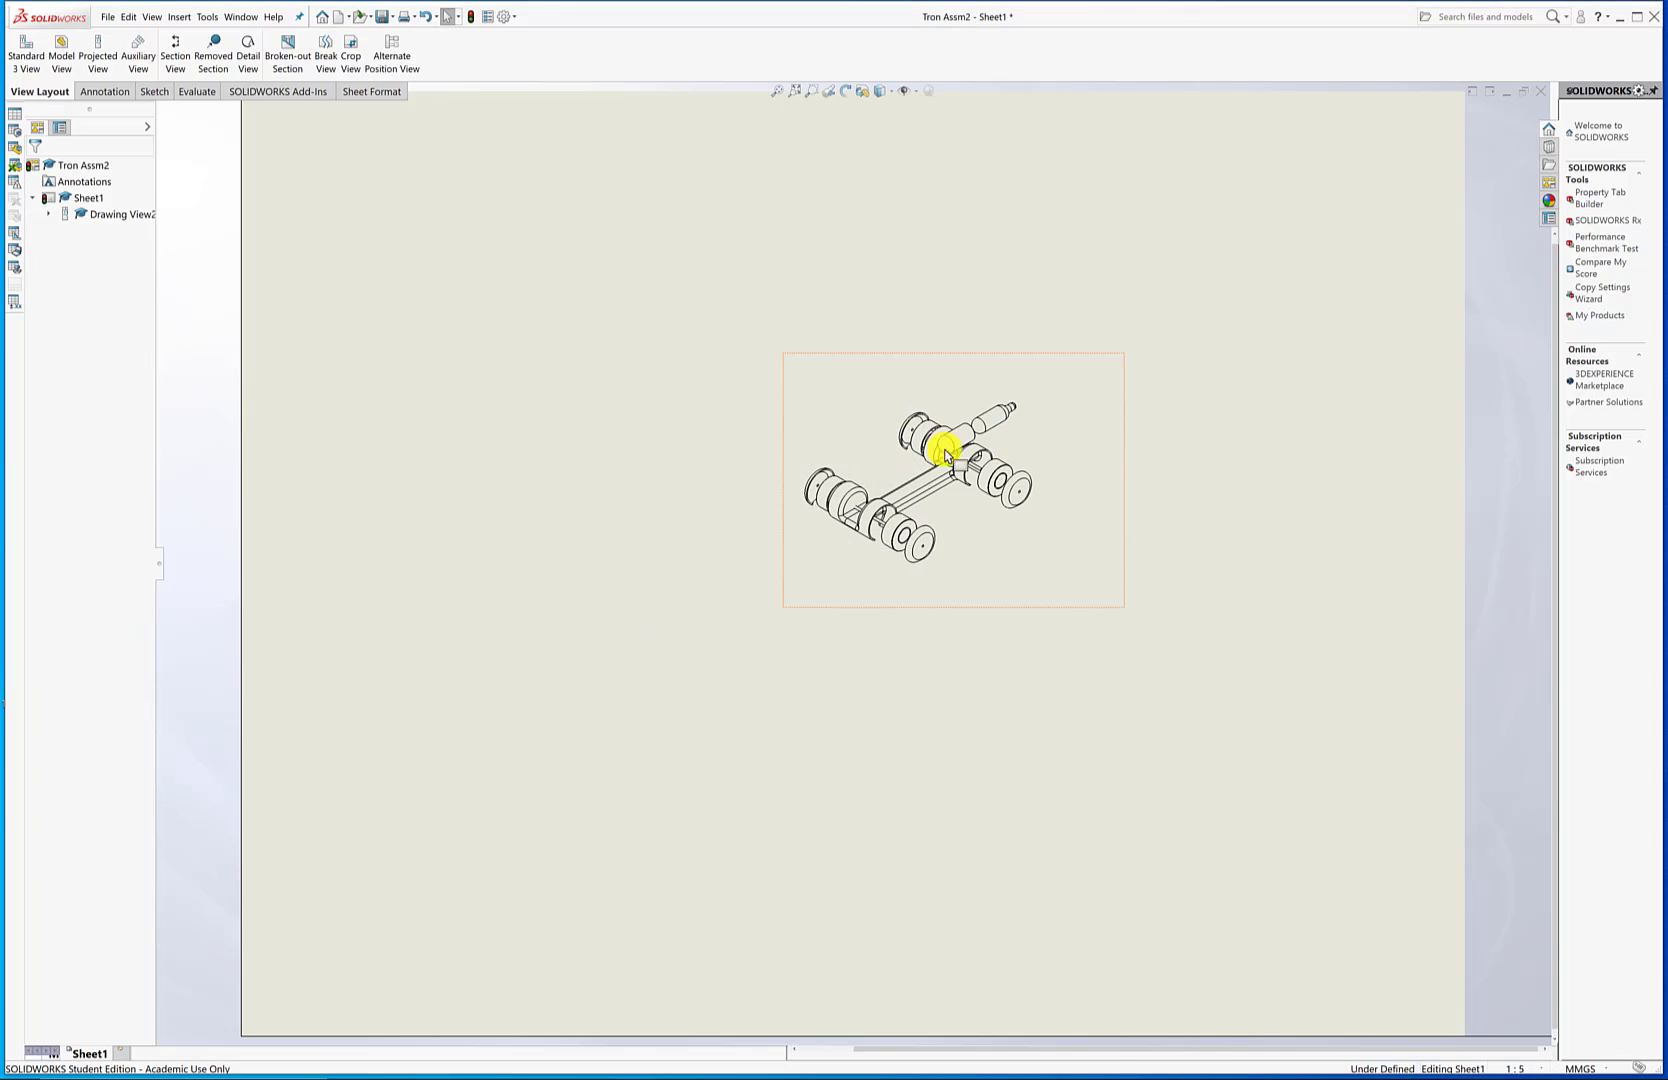
Step: Display the isometric view shaded with edges at 1:2 scale and move it down and to the left on the sheet
click(1074, 378)
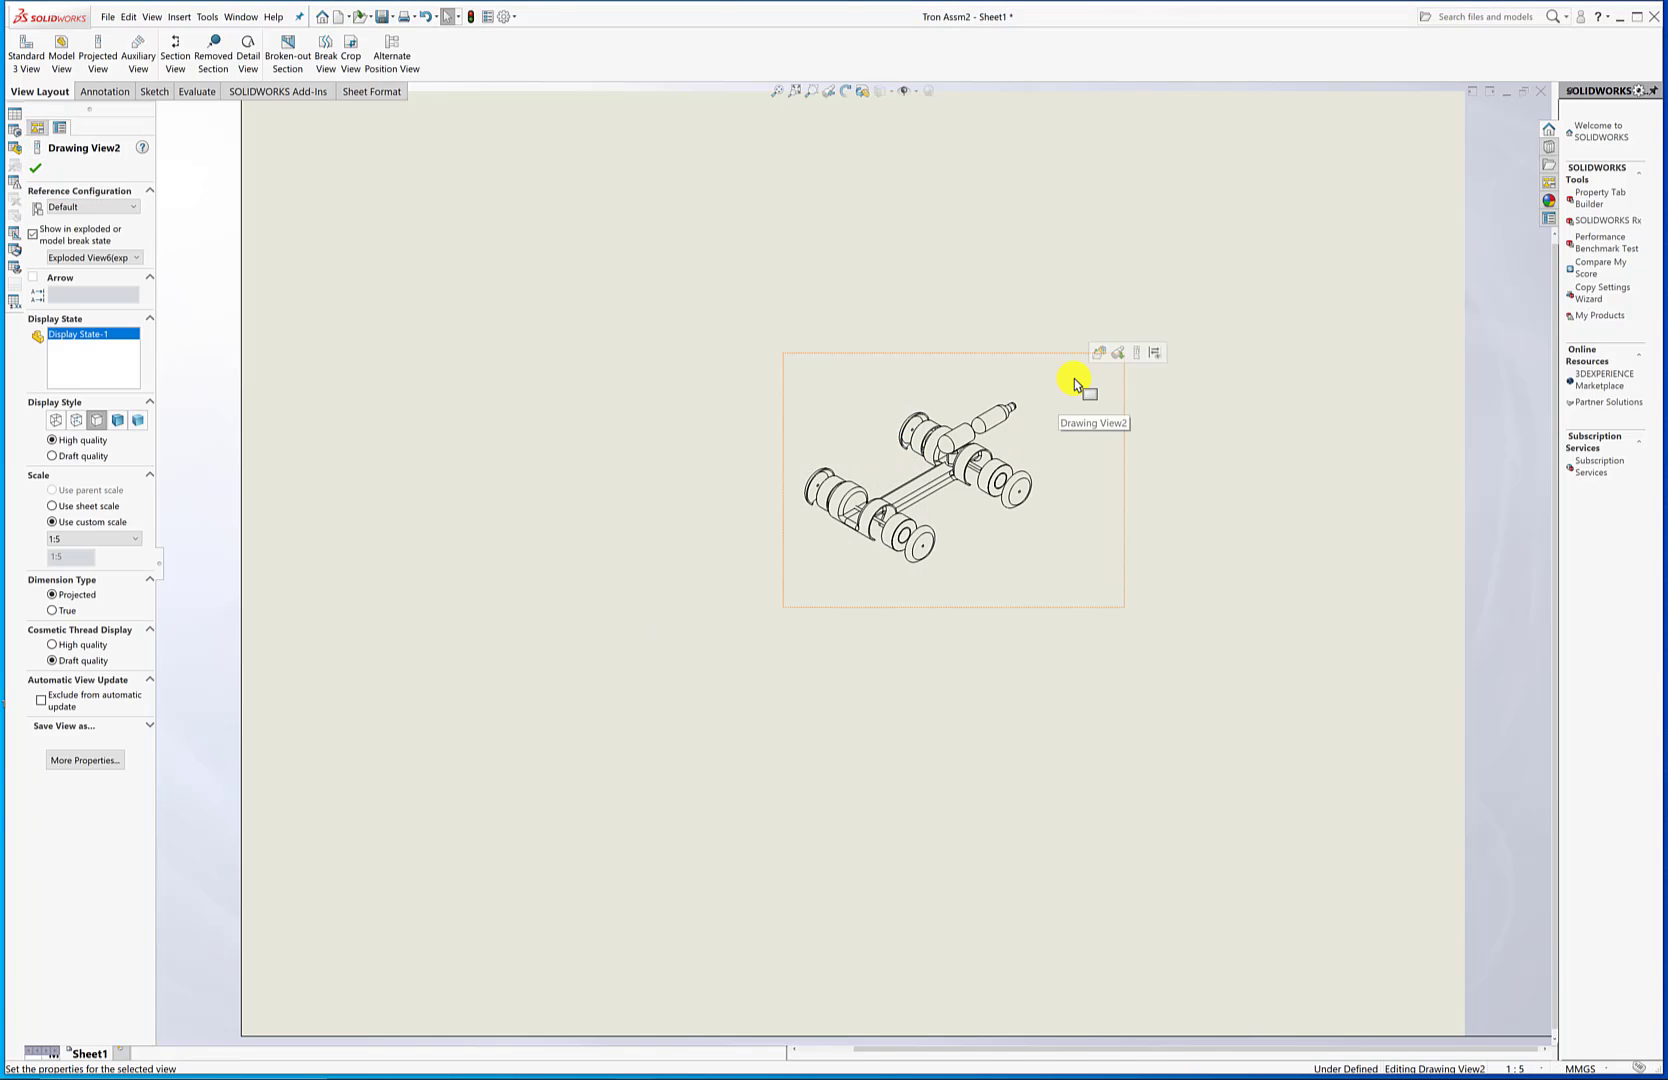
click(117, 421)
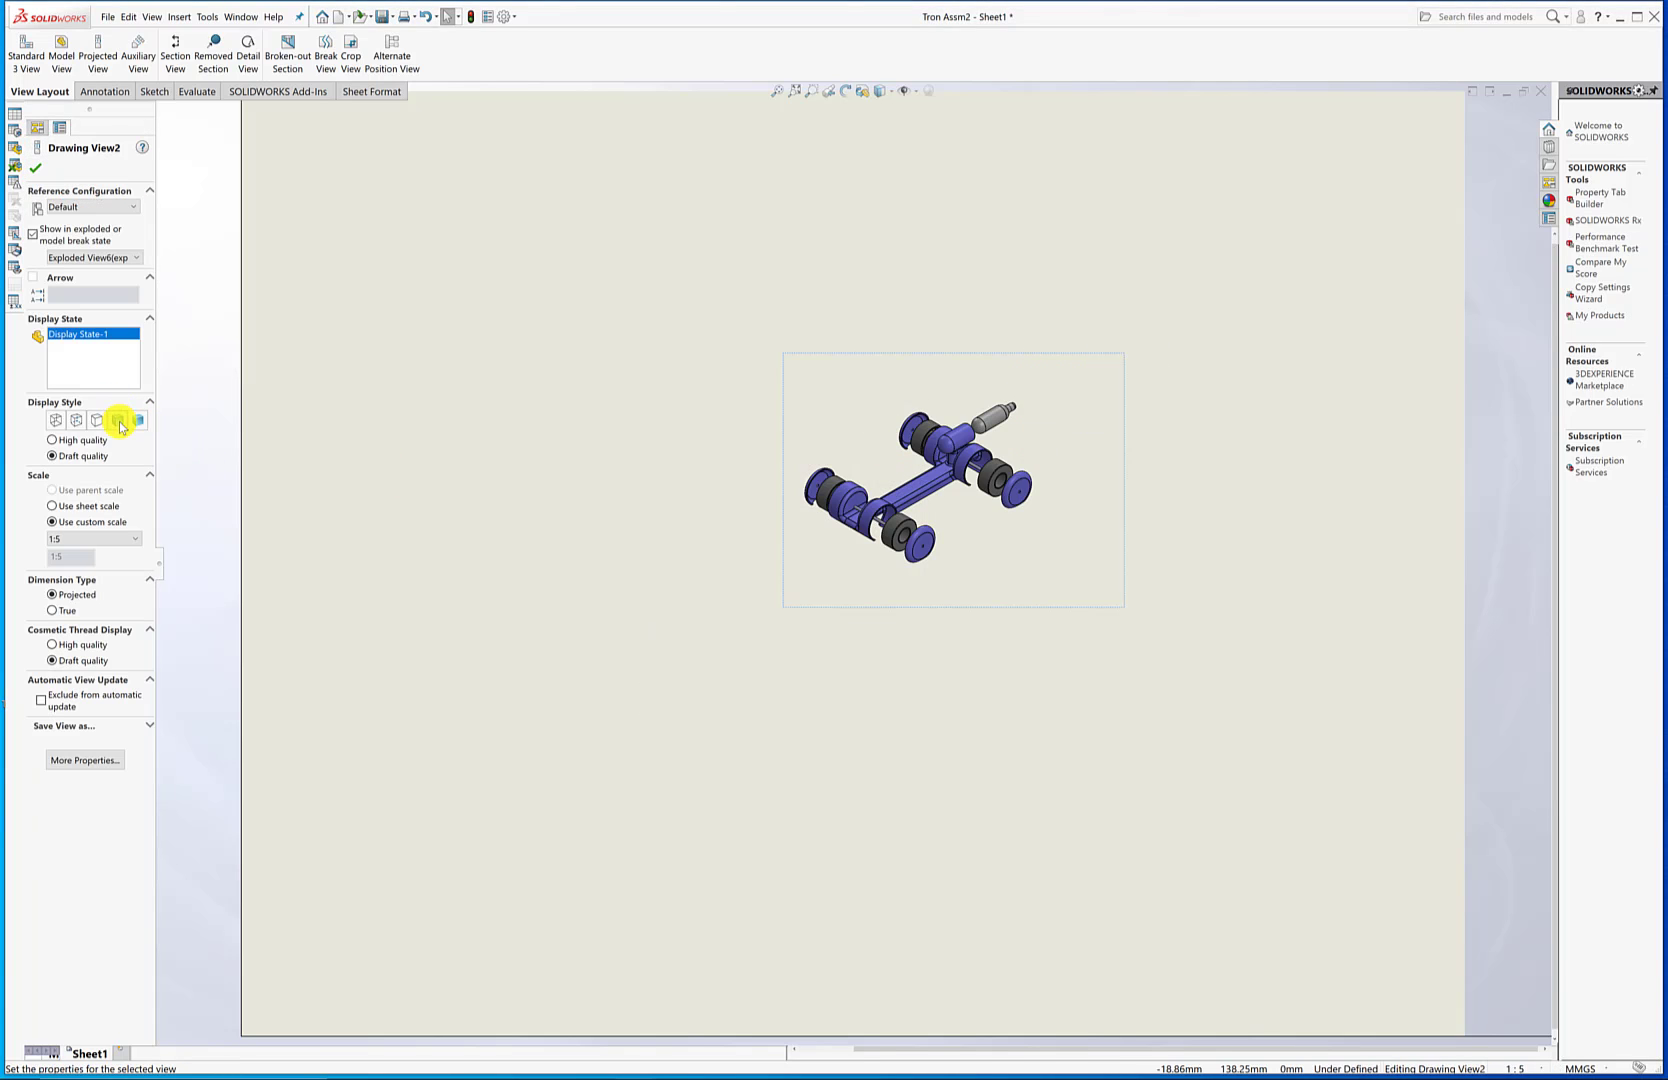
click(84, 540)
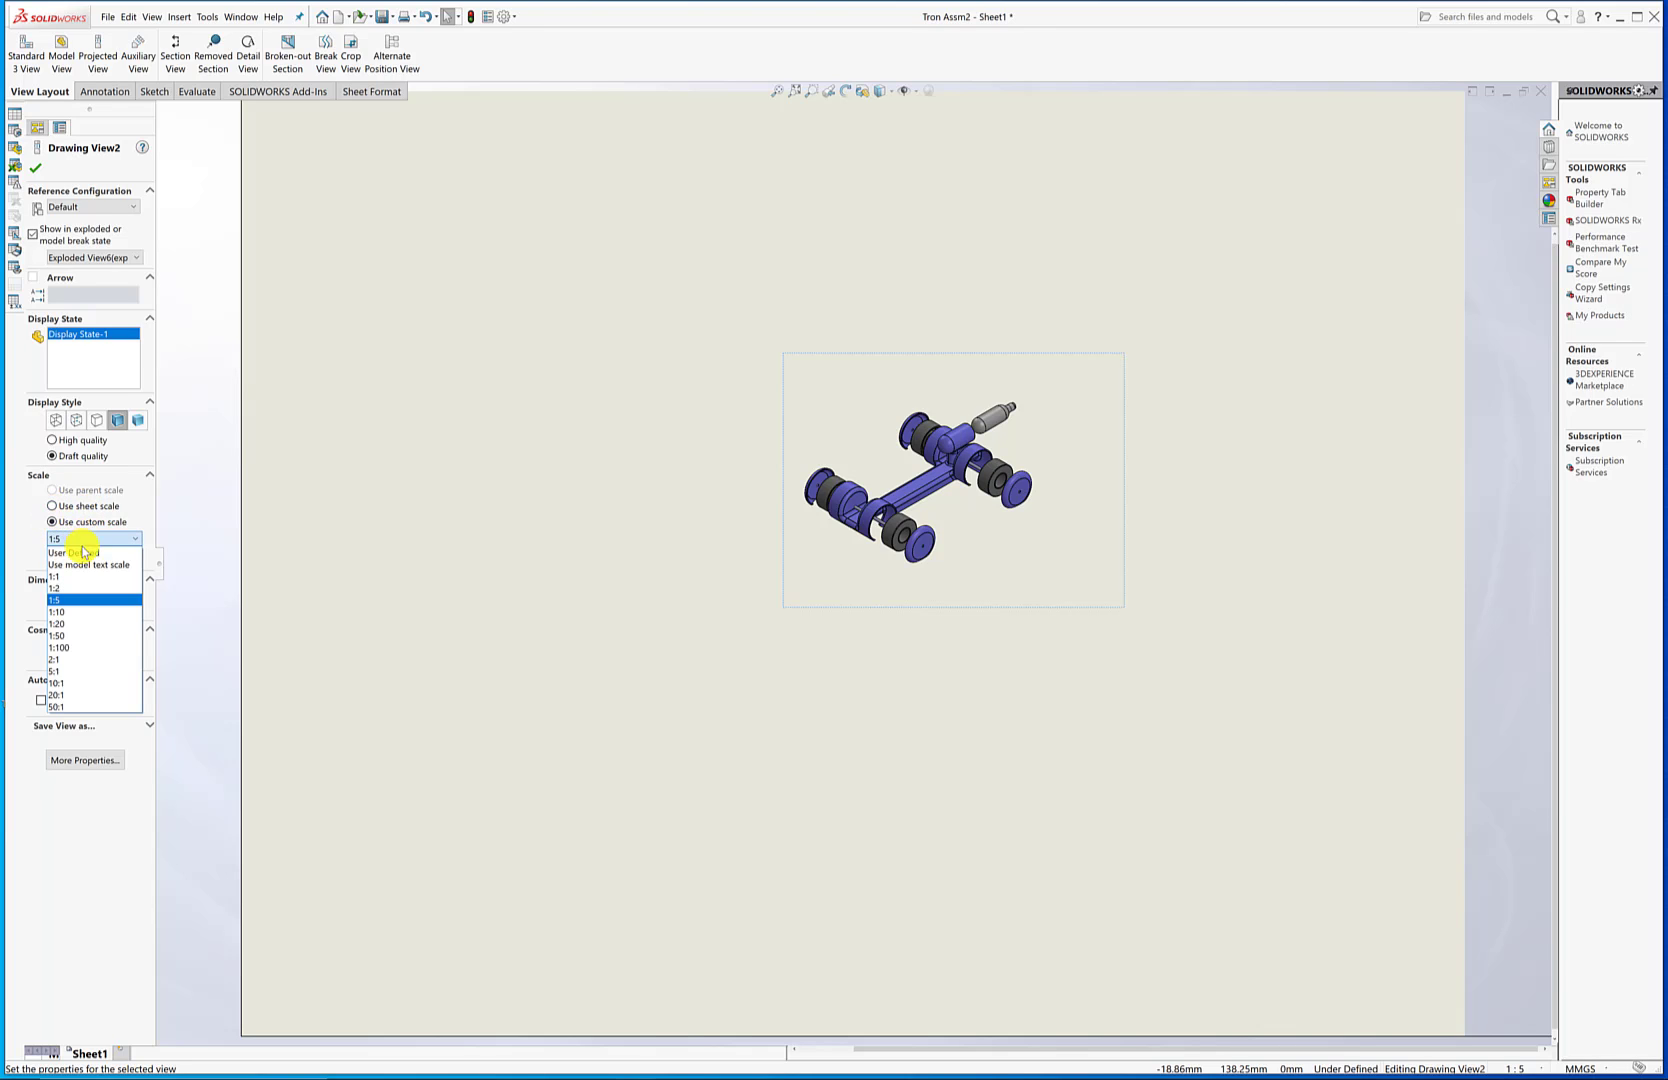
click(67, 590)
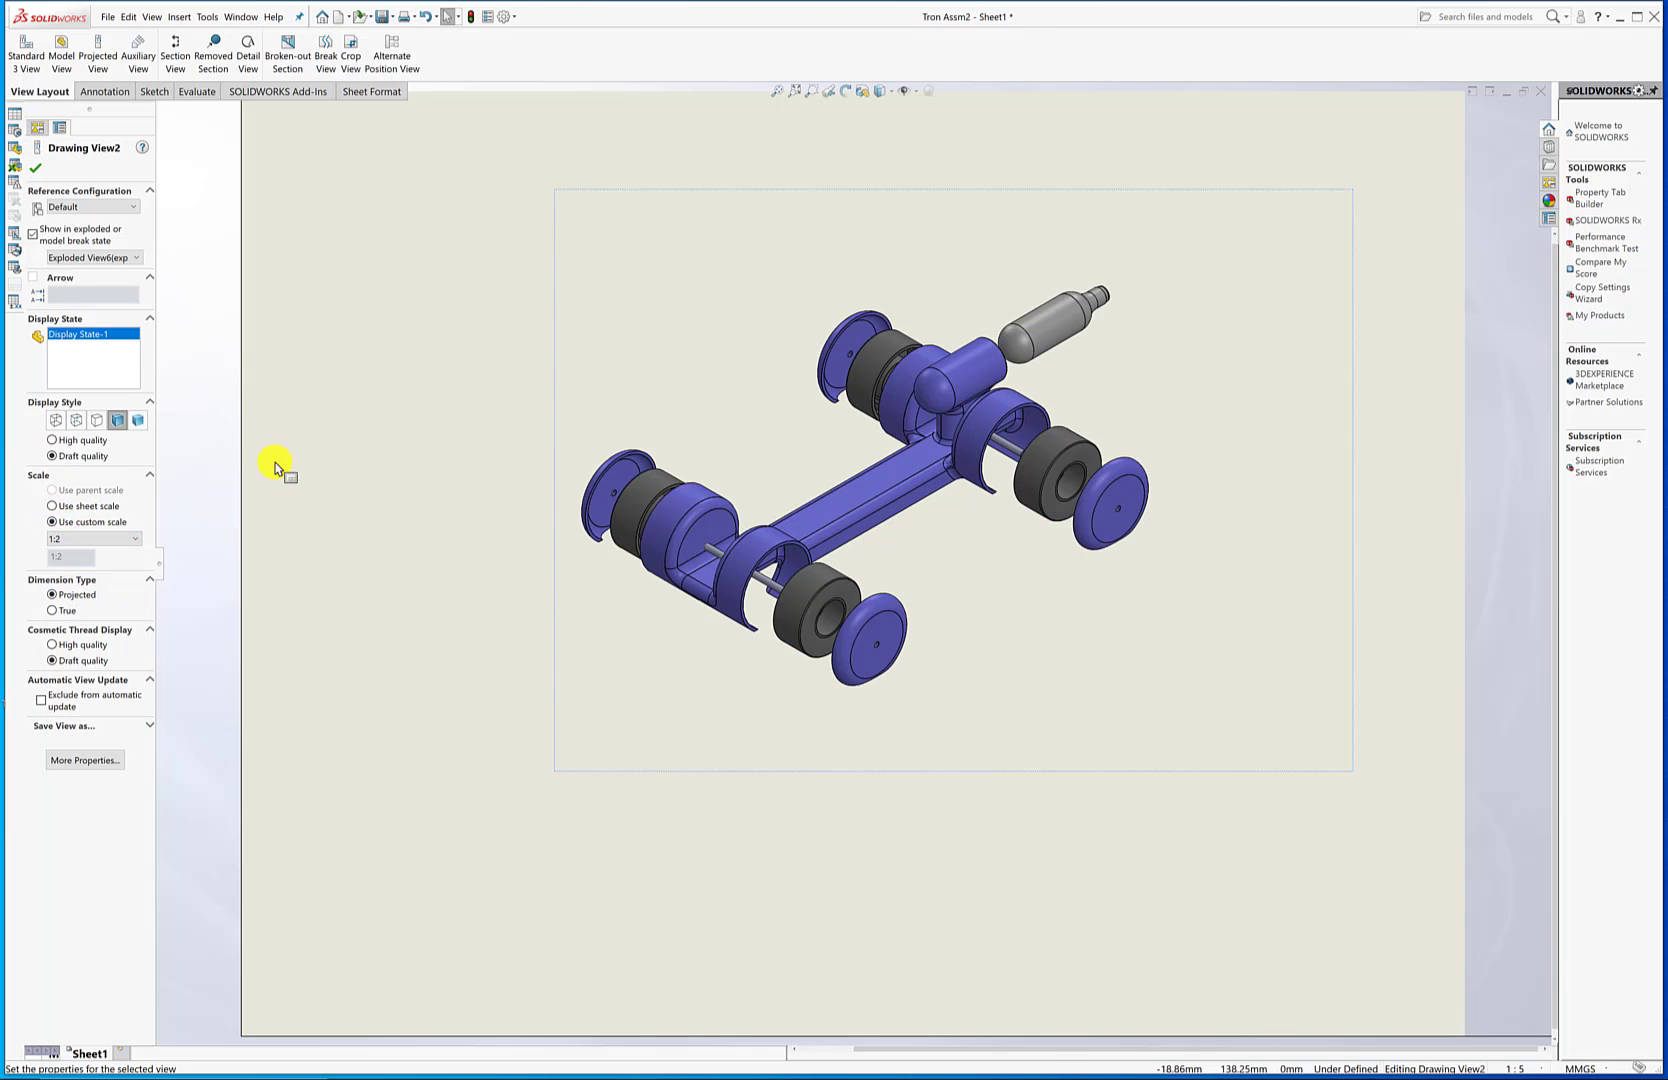
click(37, 169)
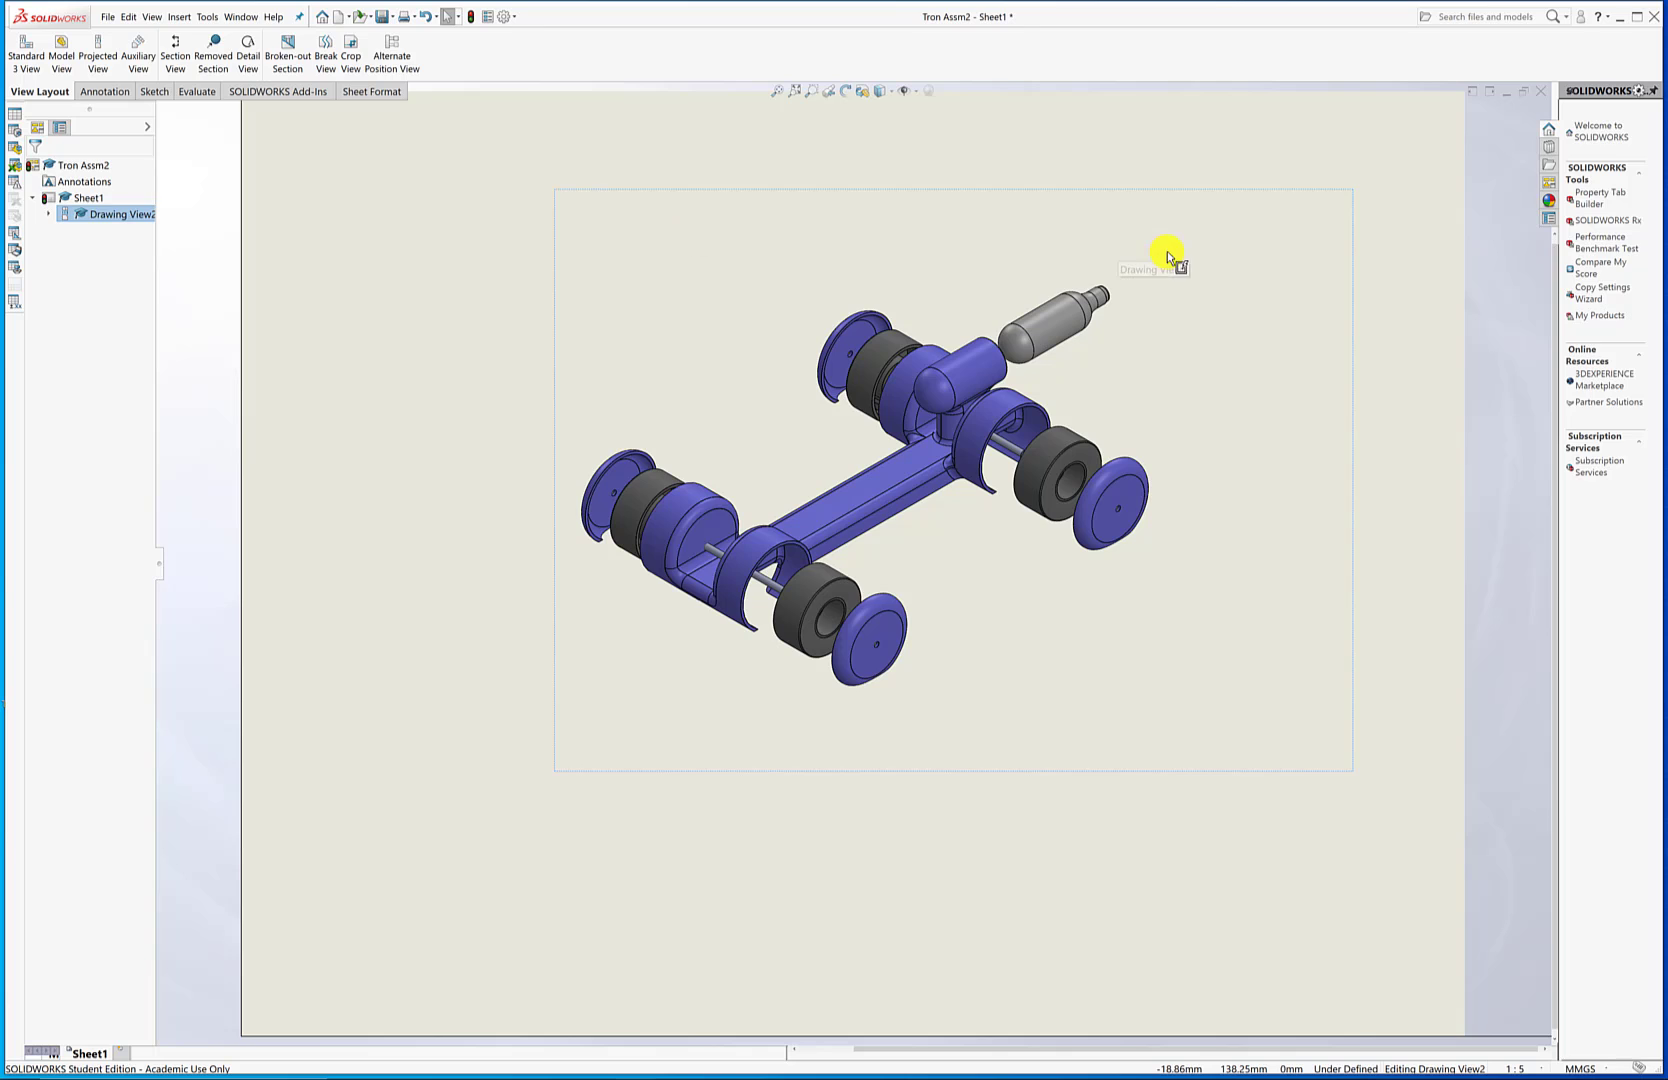
click(1325, 213)
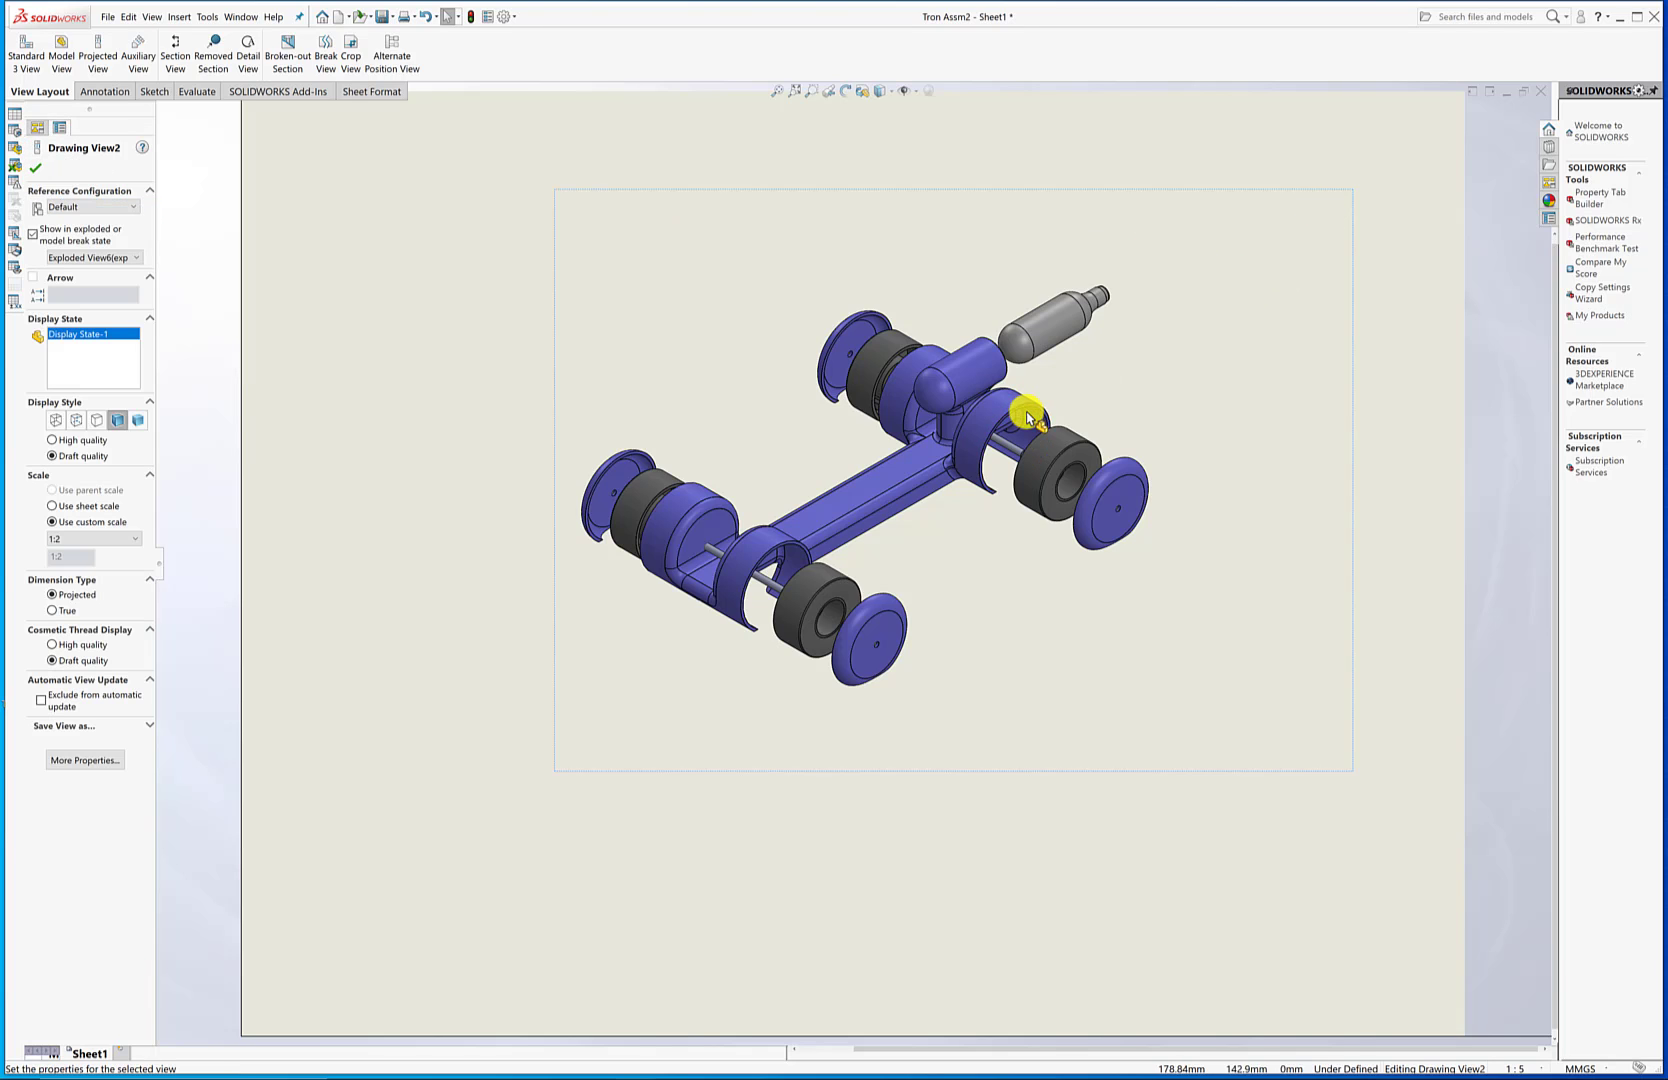
drag(1040, 426, 979, 504)
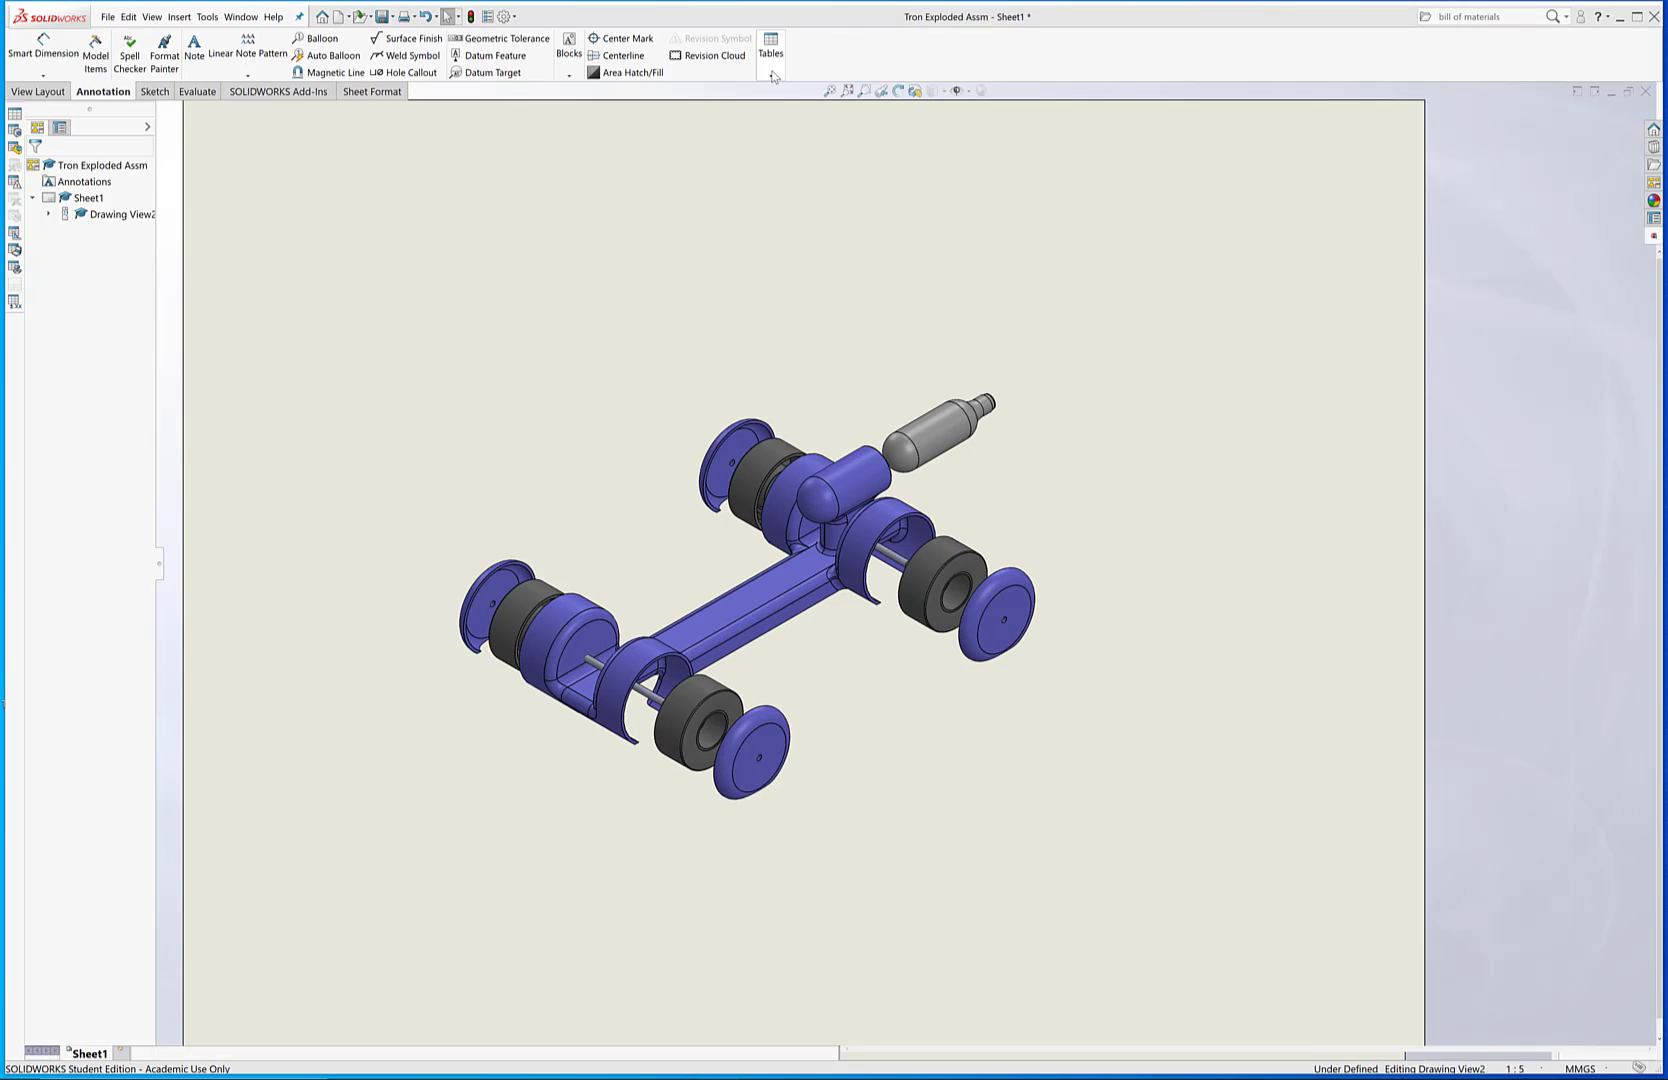
Step: Insert a top-level-only bill of materials for the exploded view with the bom-standard template at the sheet's upper-left corner
click(771, 78)
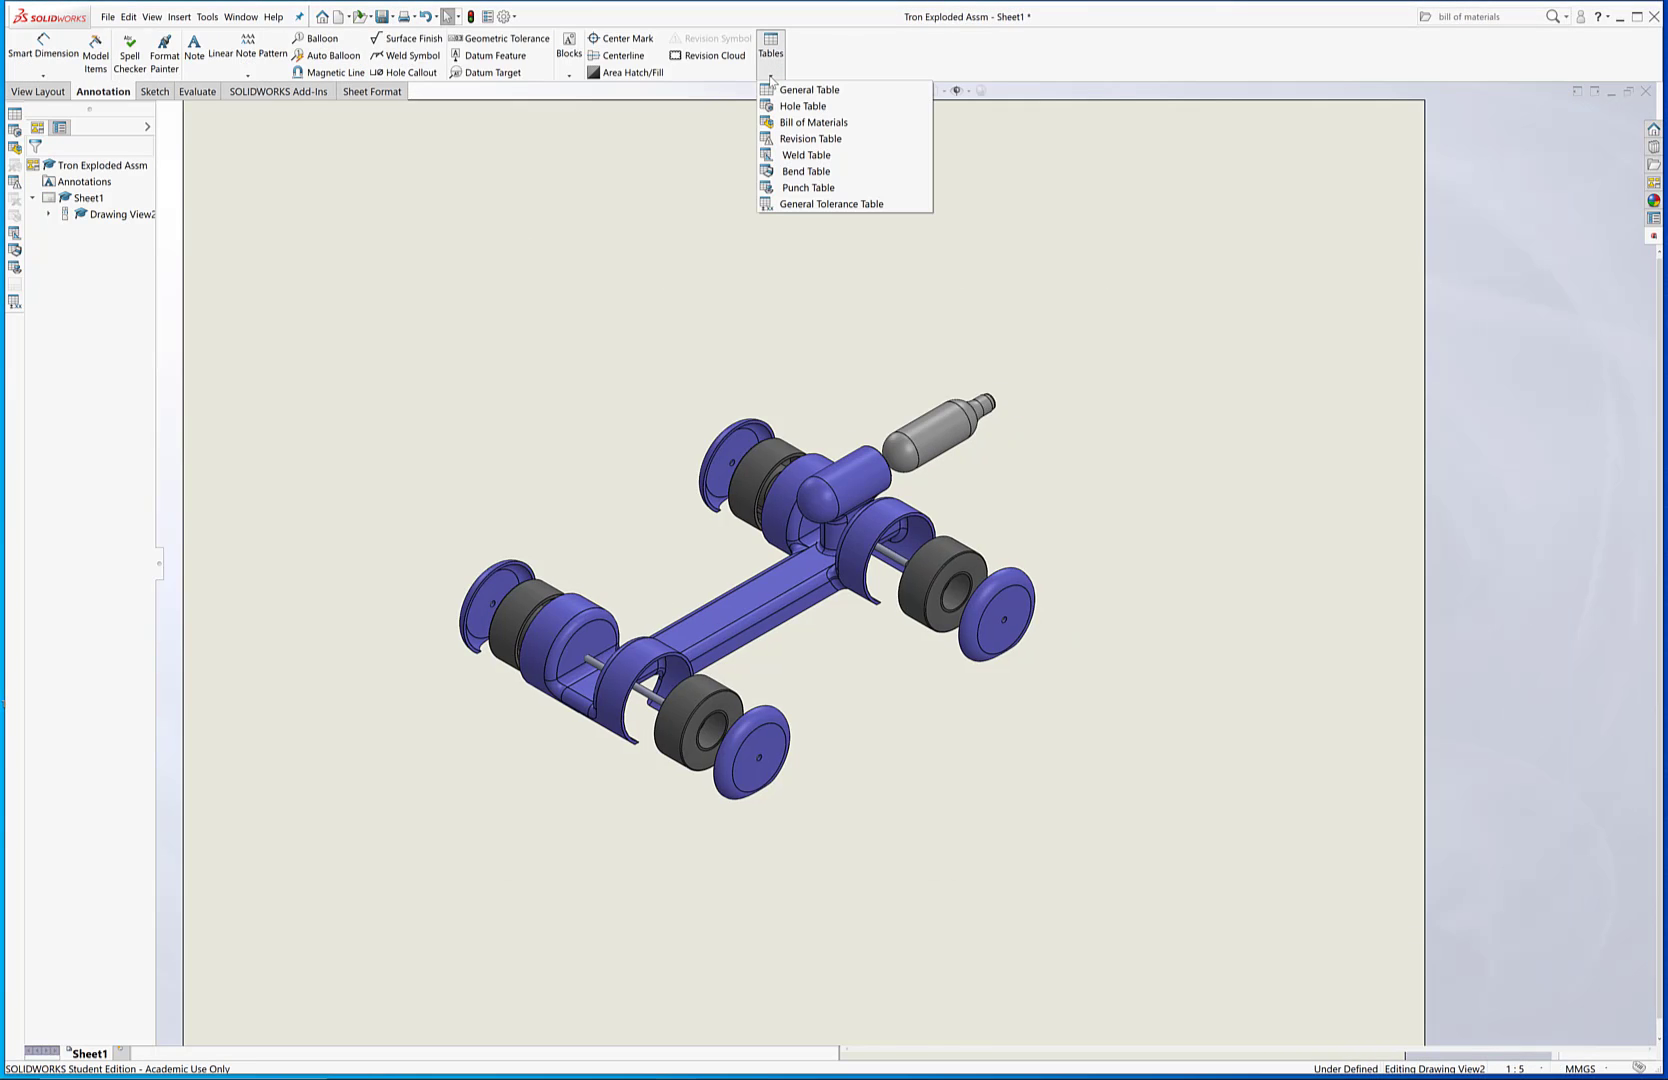
click(799, 124)
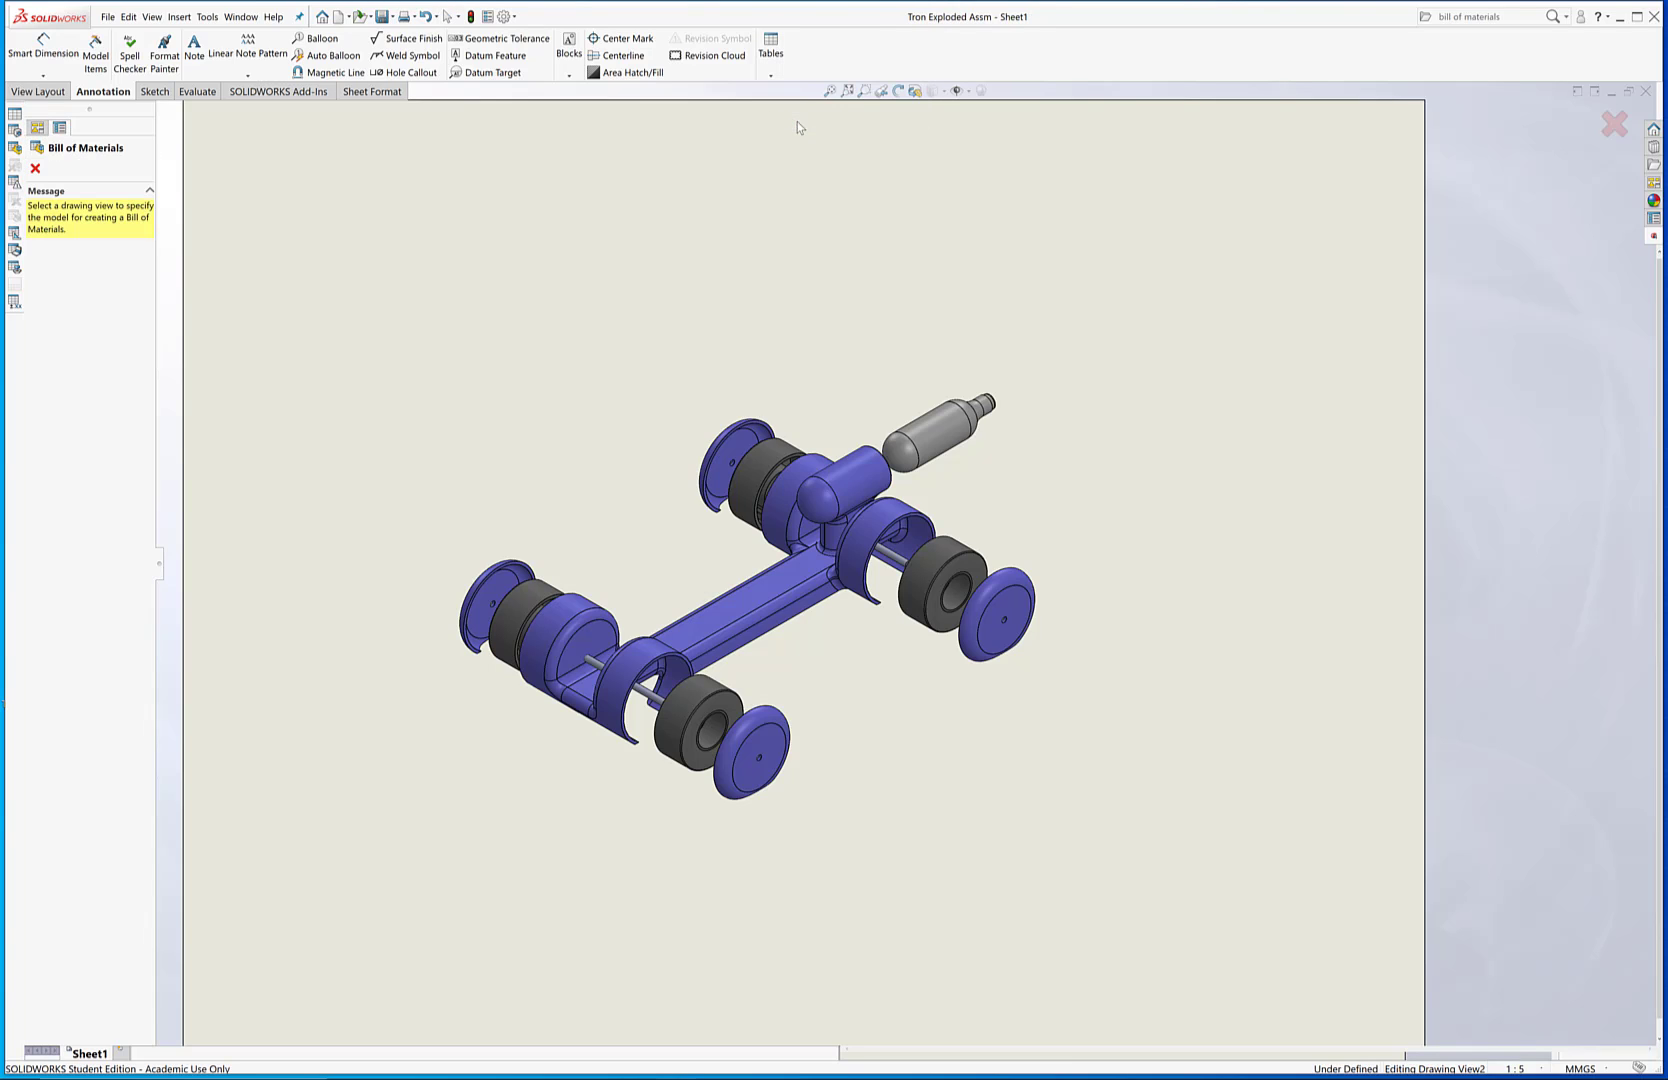
click(738, 605)
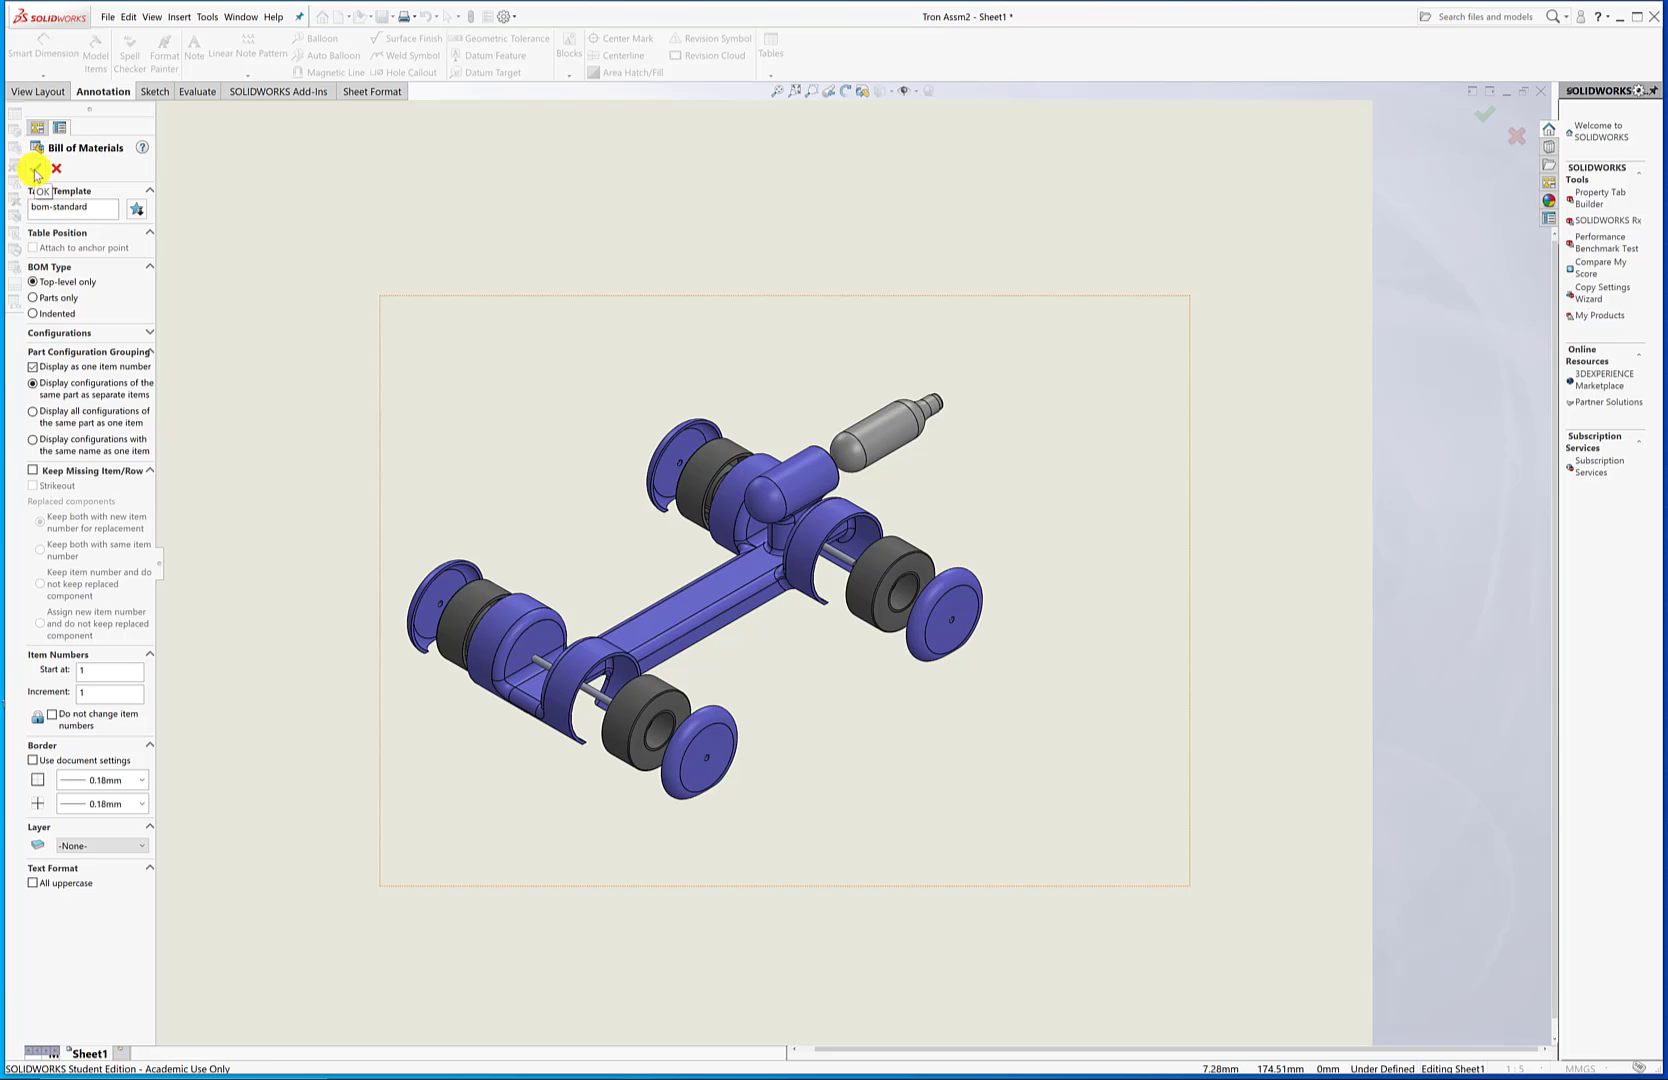
click(35, 172)
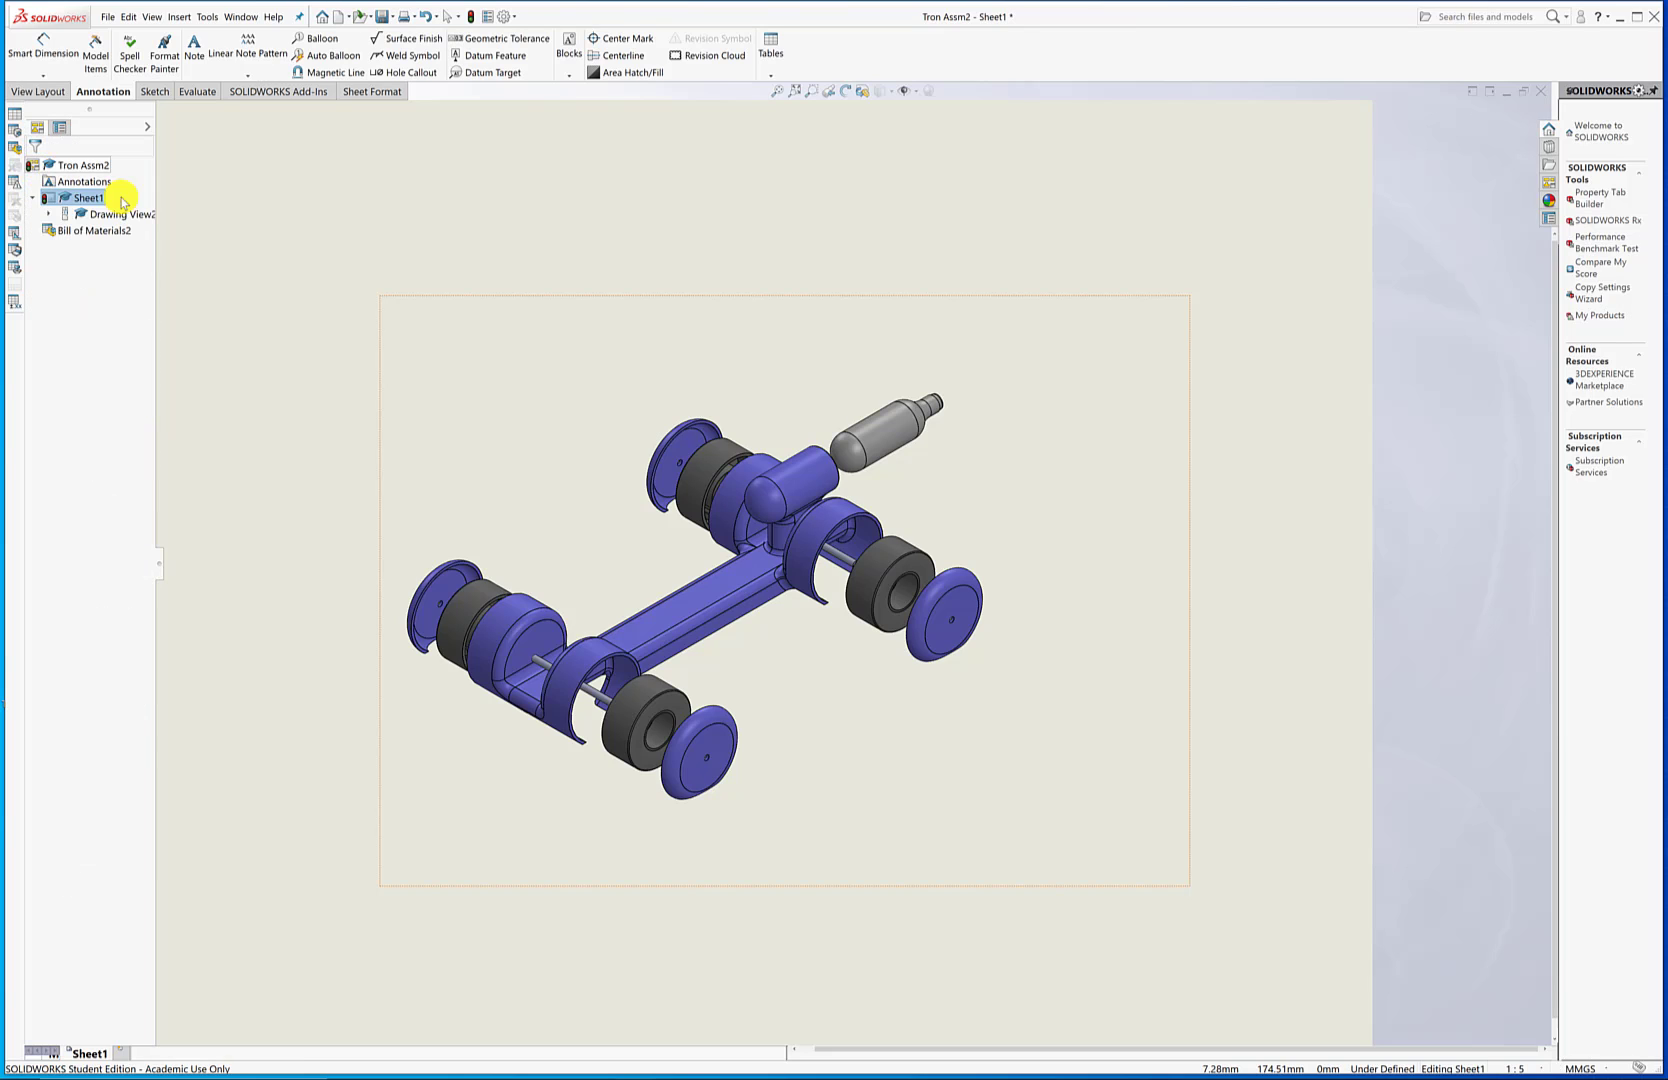
click(165, 110)
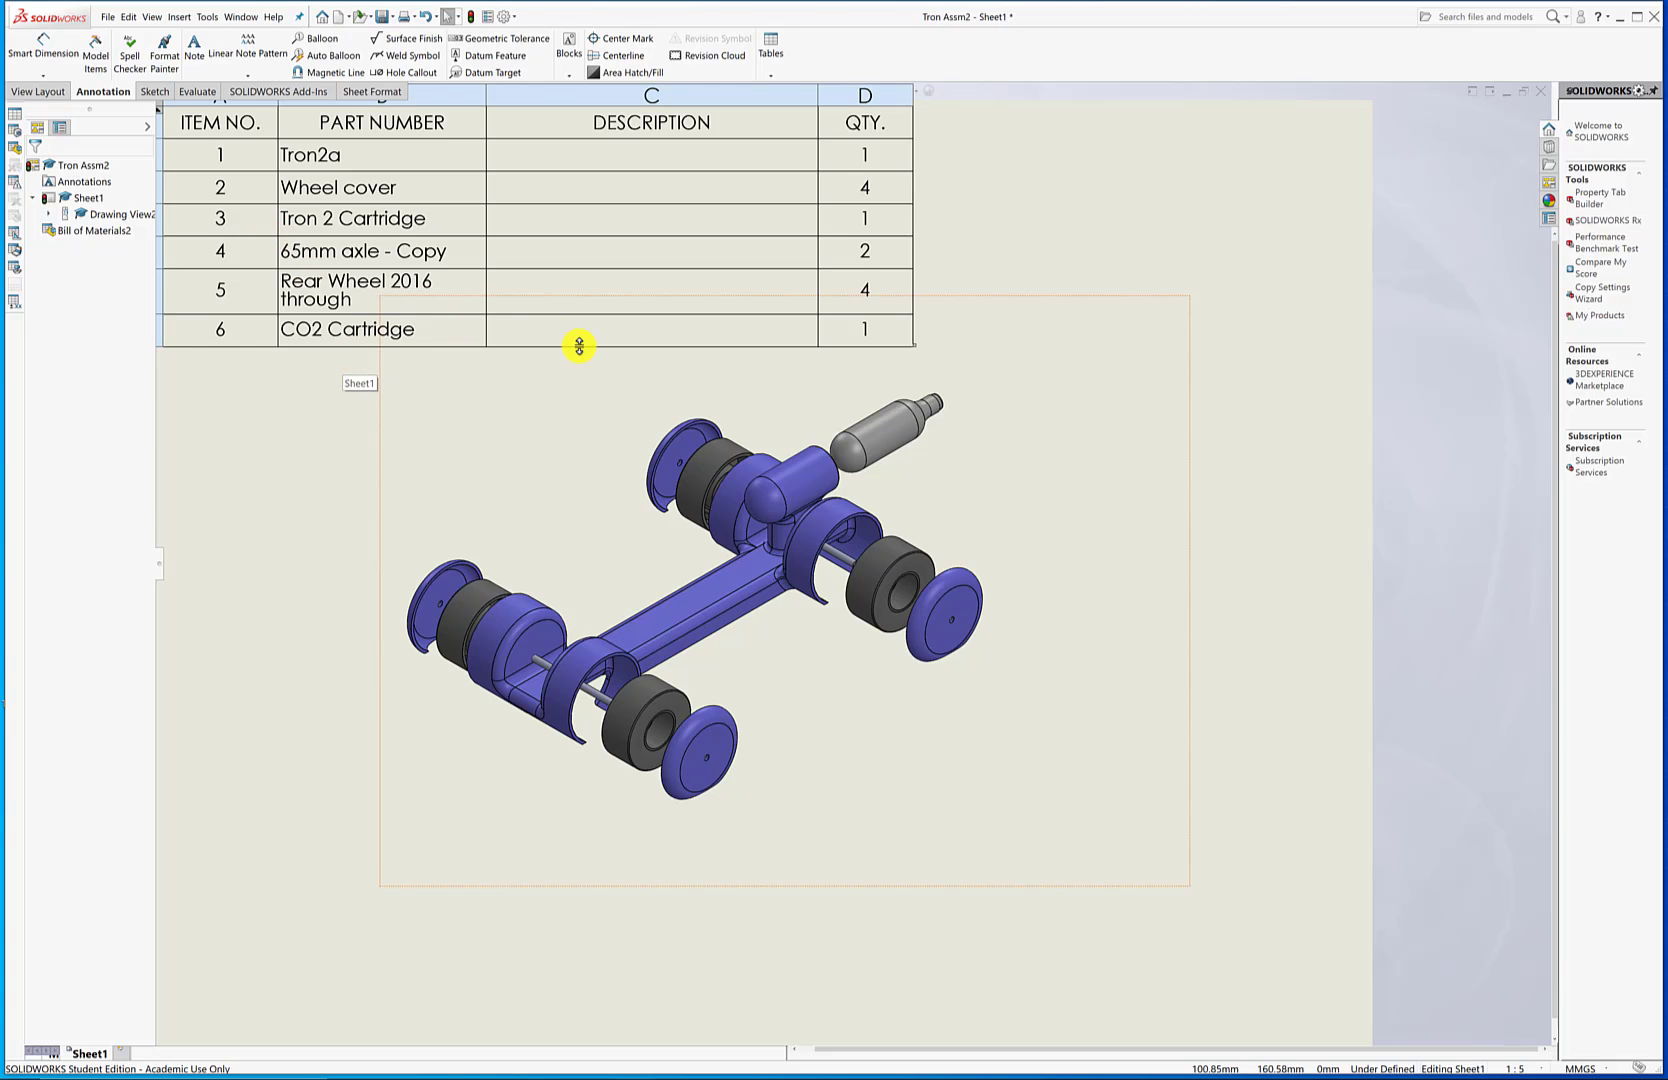
Step: Reduce the bill of materials row heights, widen the PART NUMBER column to fit its text on one line, and delete the DESCRIPTION column
drag(579, 346, 593, 289)
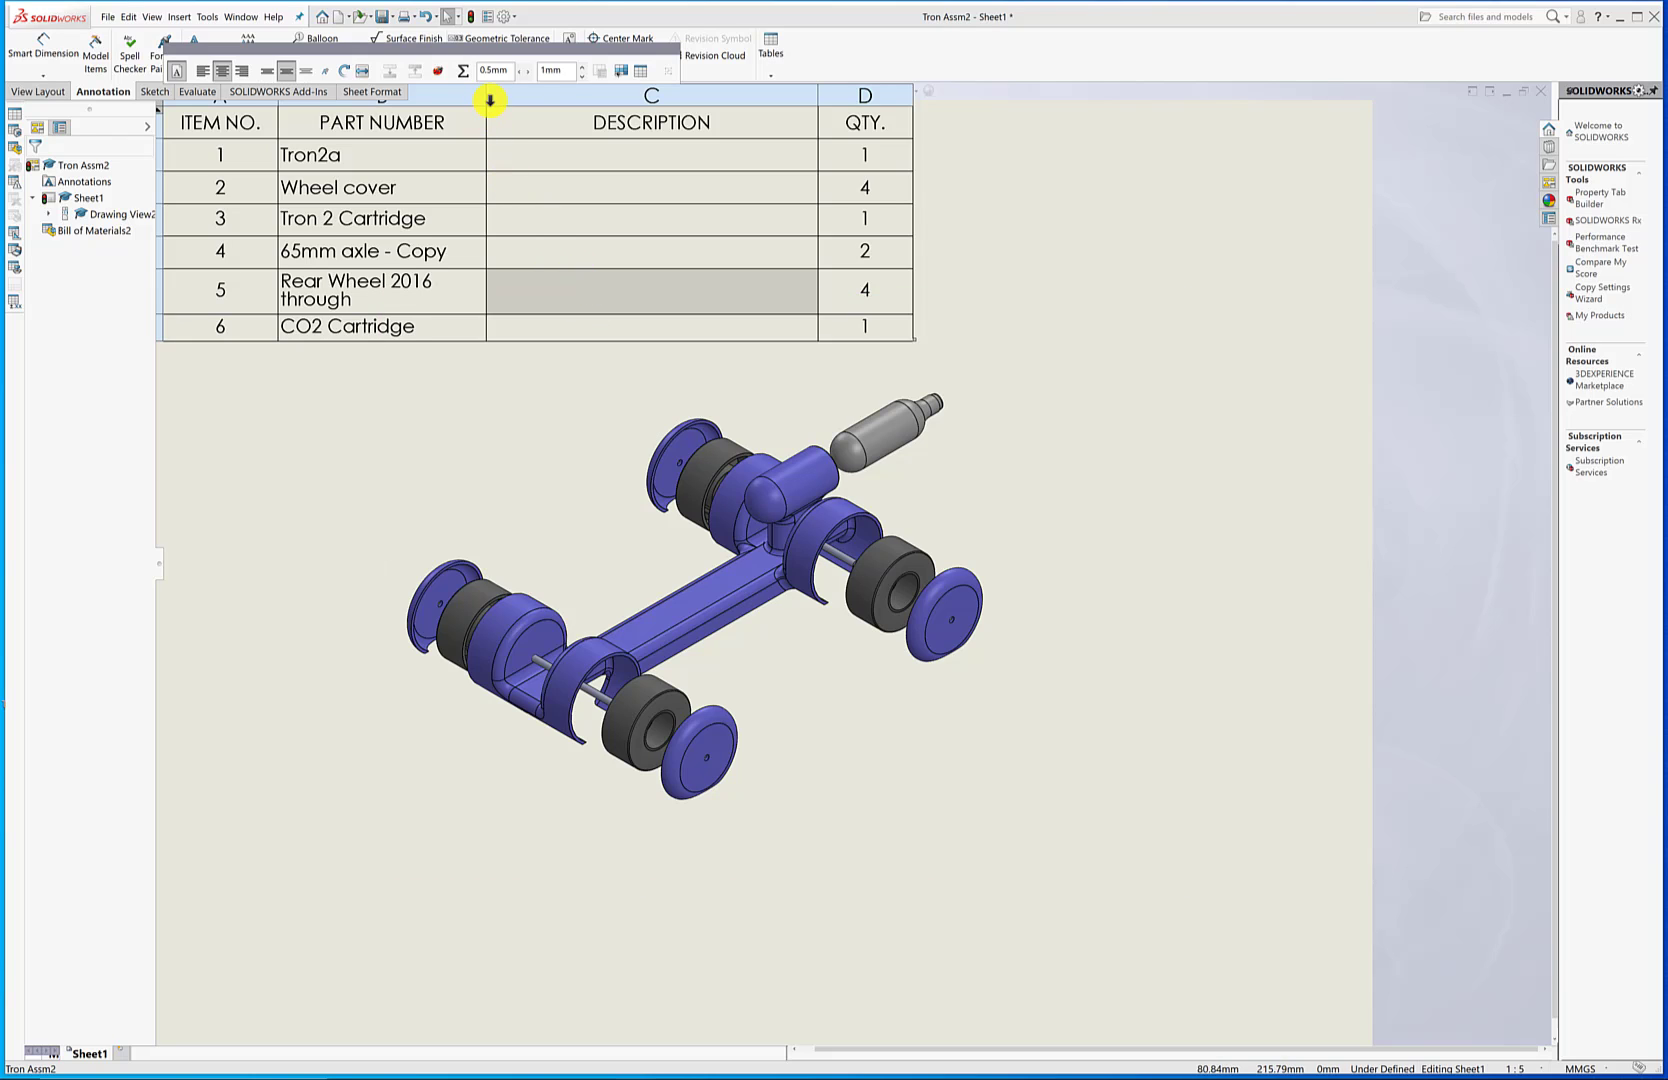
drag(487, 98, 519, 99)
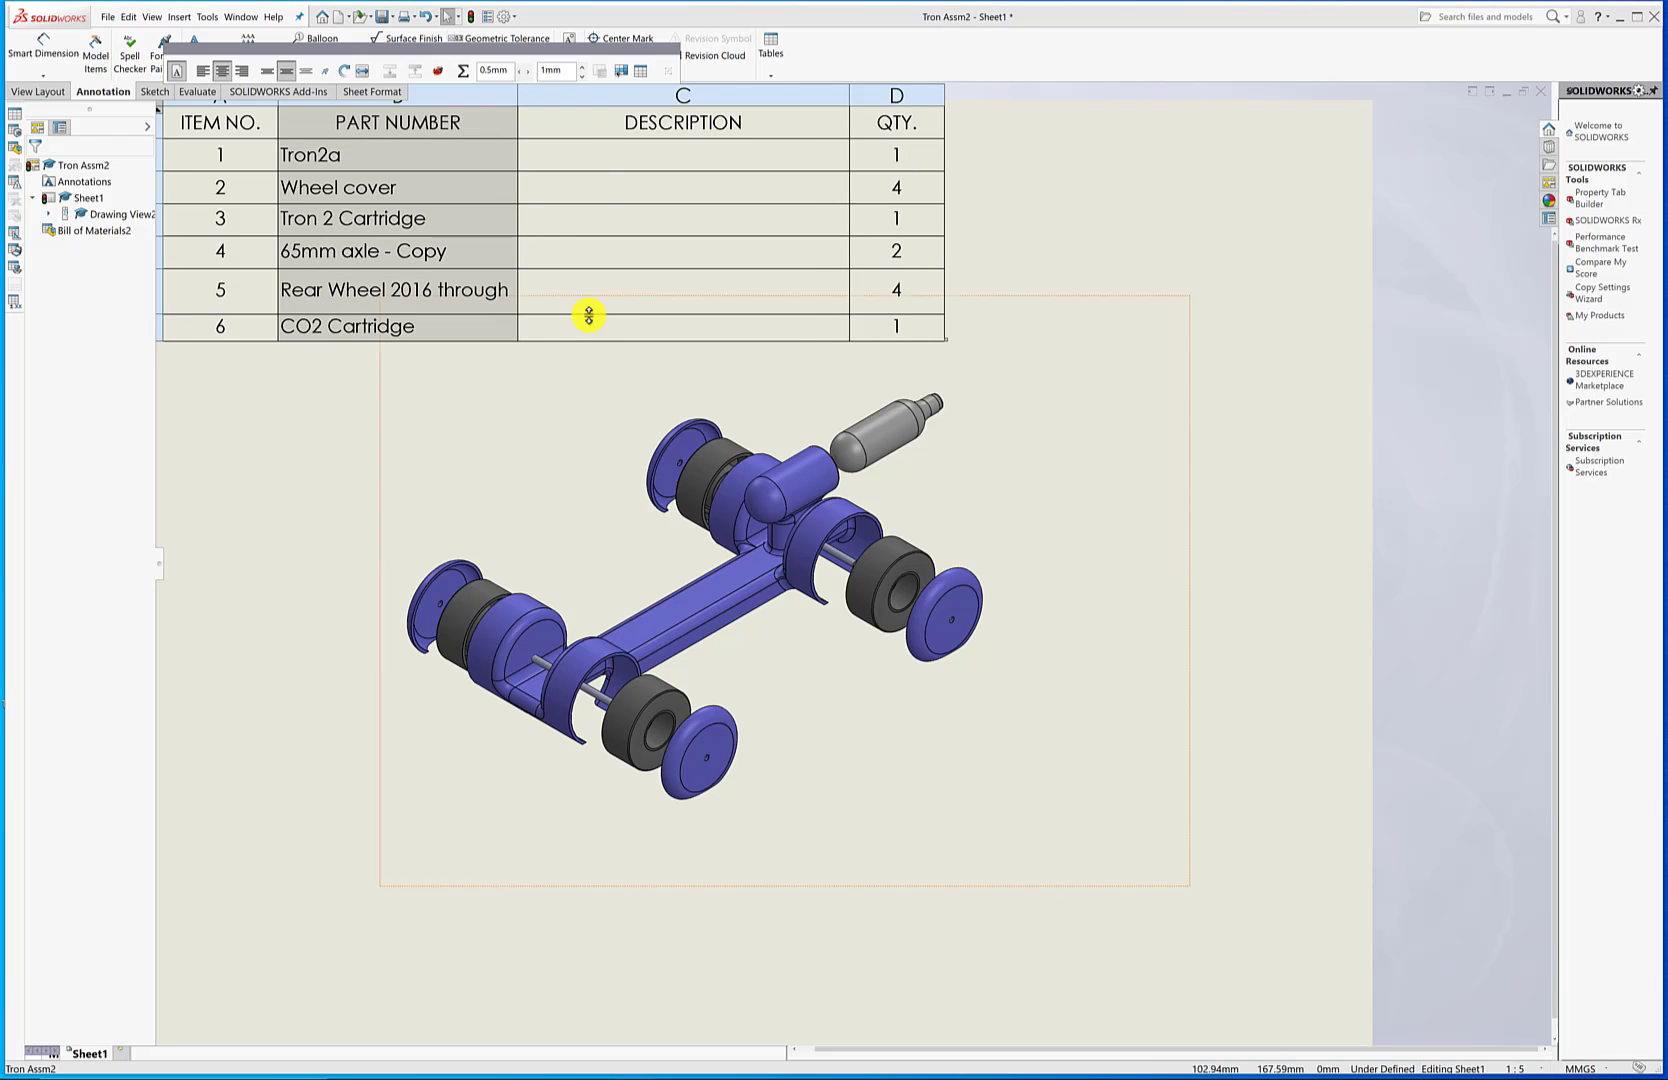
drag(621, 315, 655, 149)
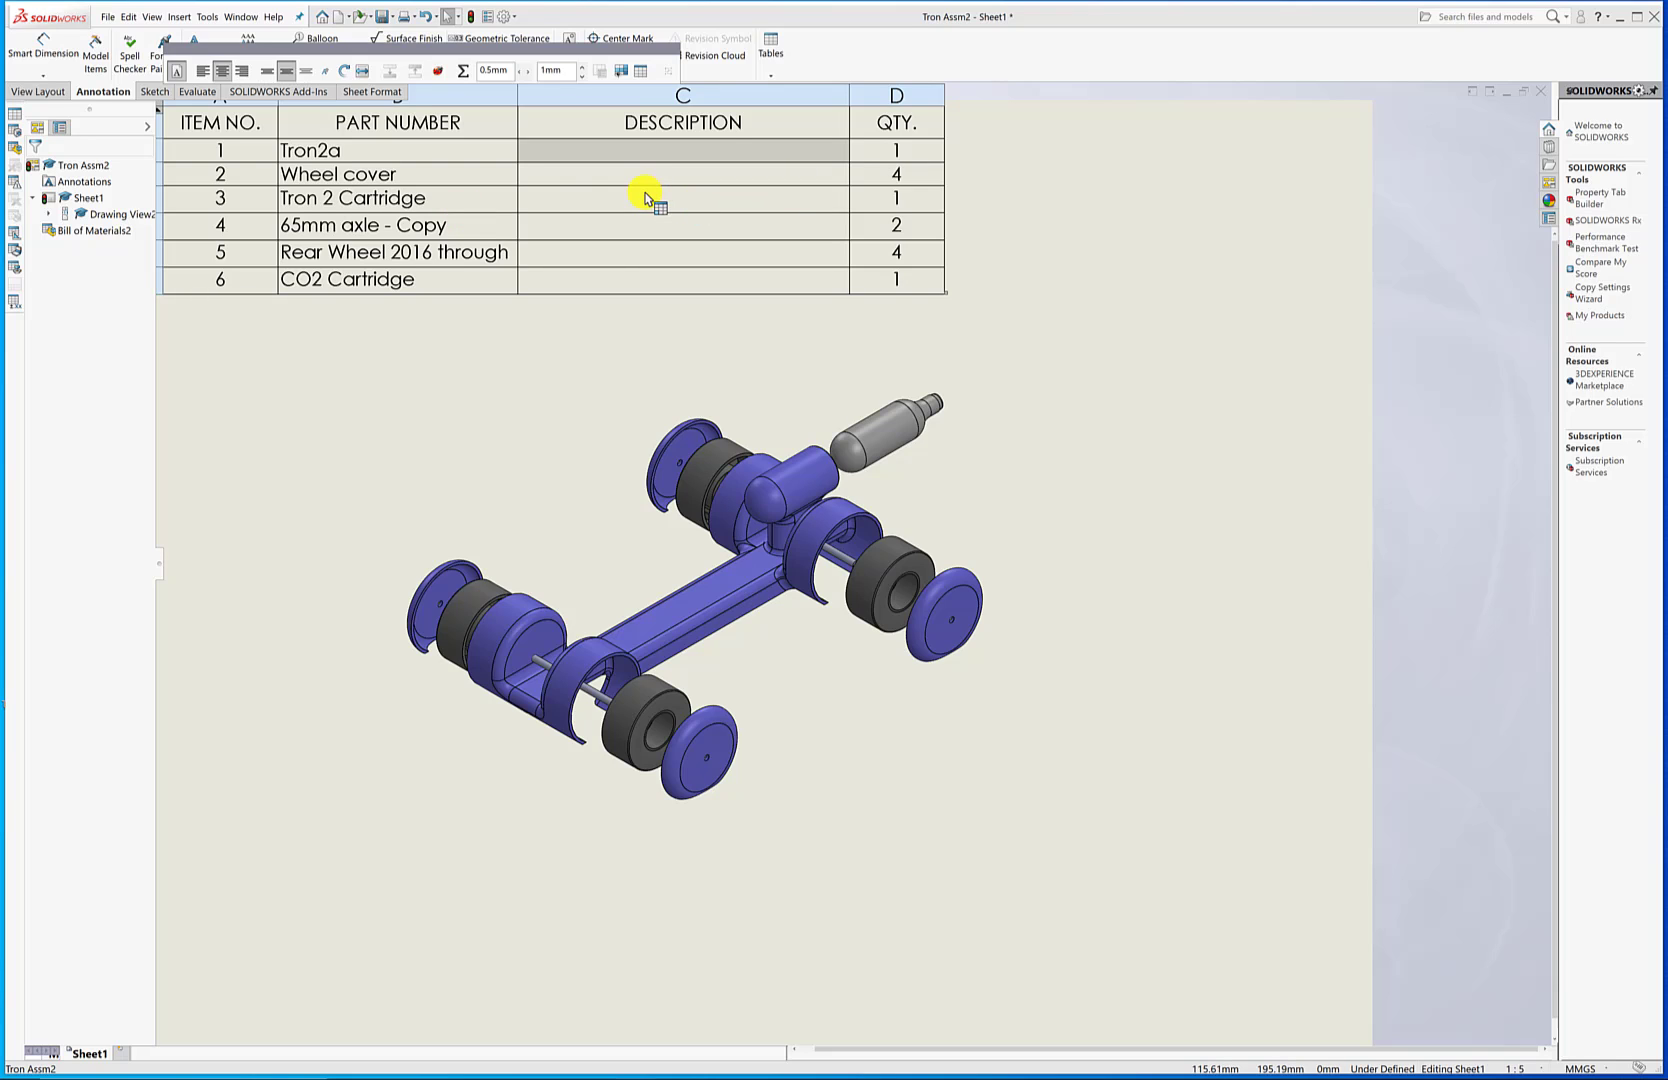
click(628, 94)
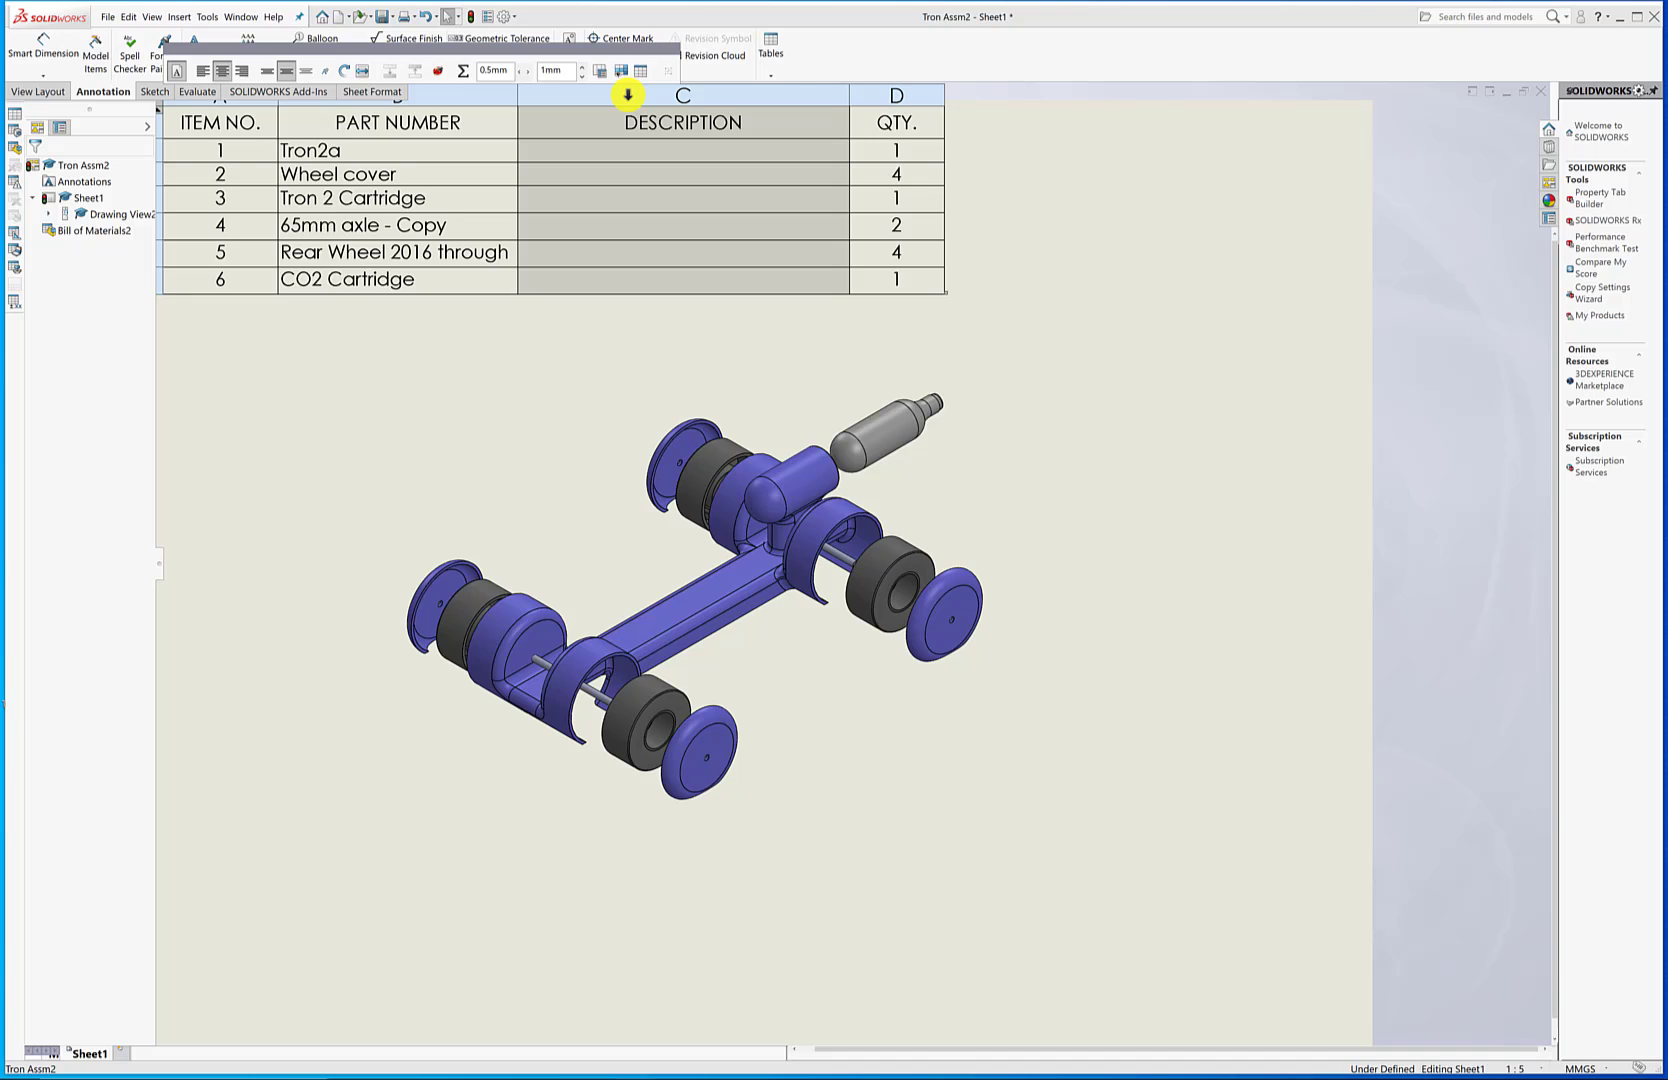
key(Delete)
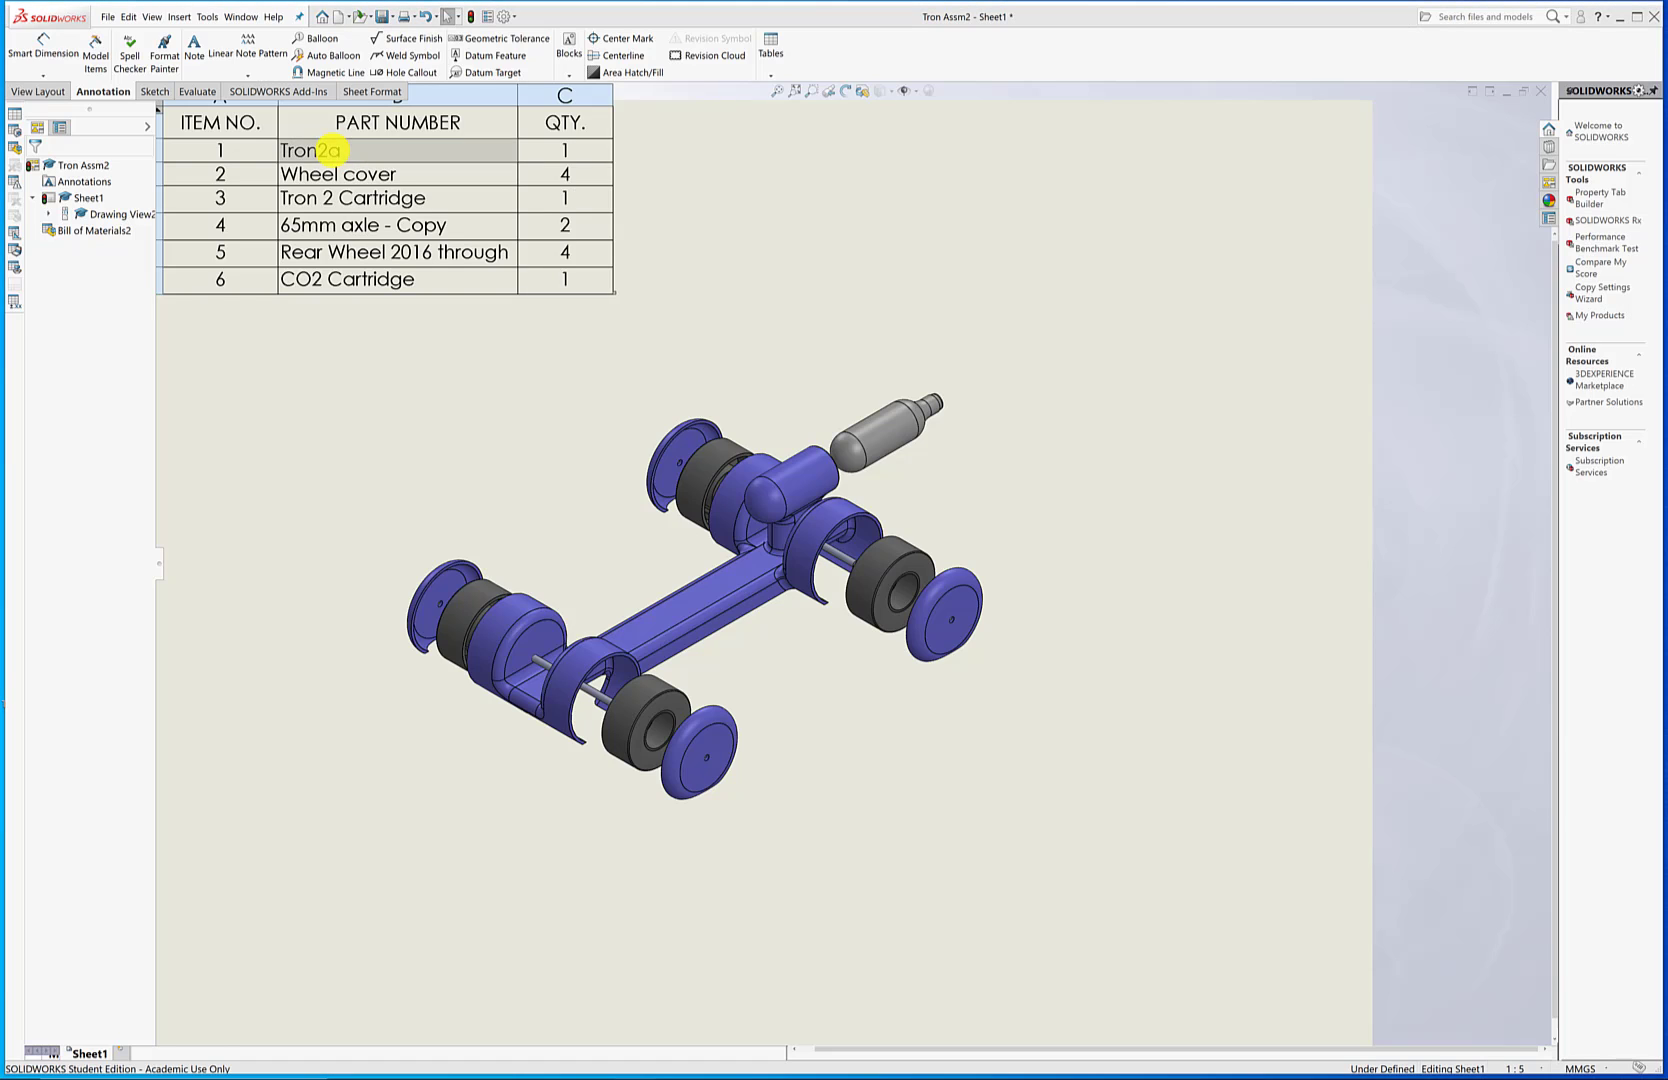
Step: Break the link of item 1's part number and change its text to "Tron2a Car Body"
double_click(330, 152)
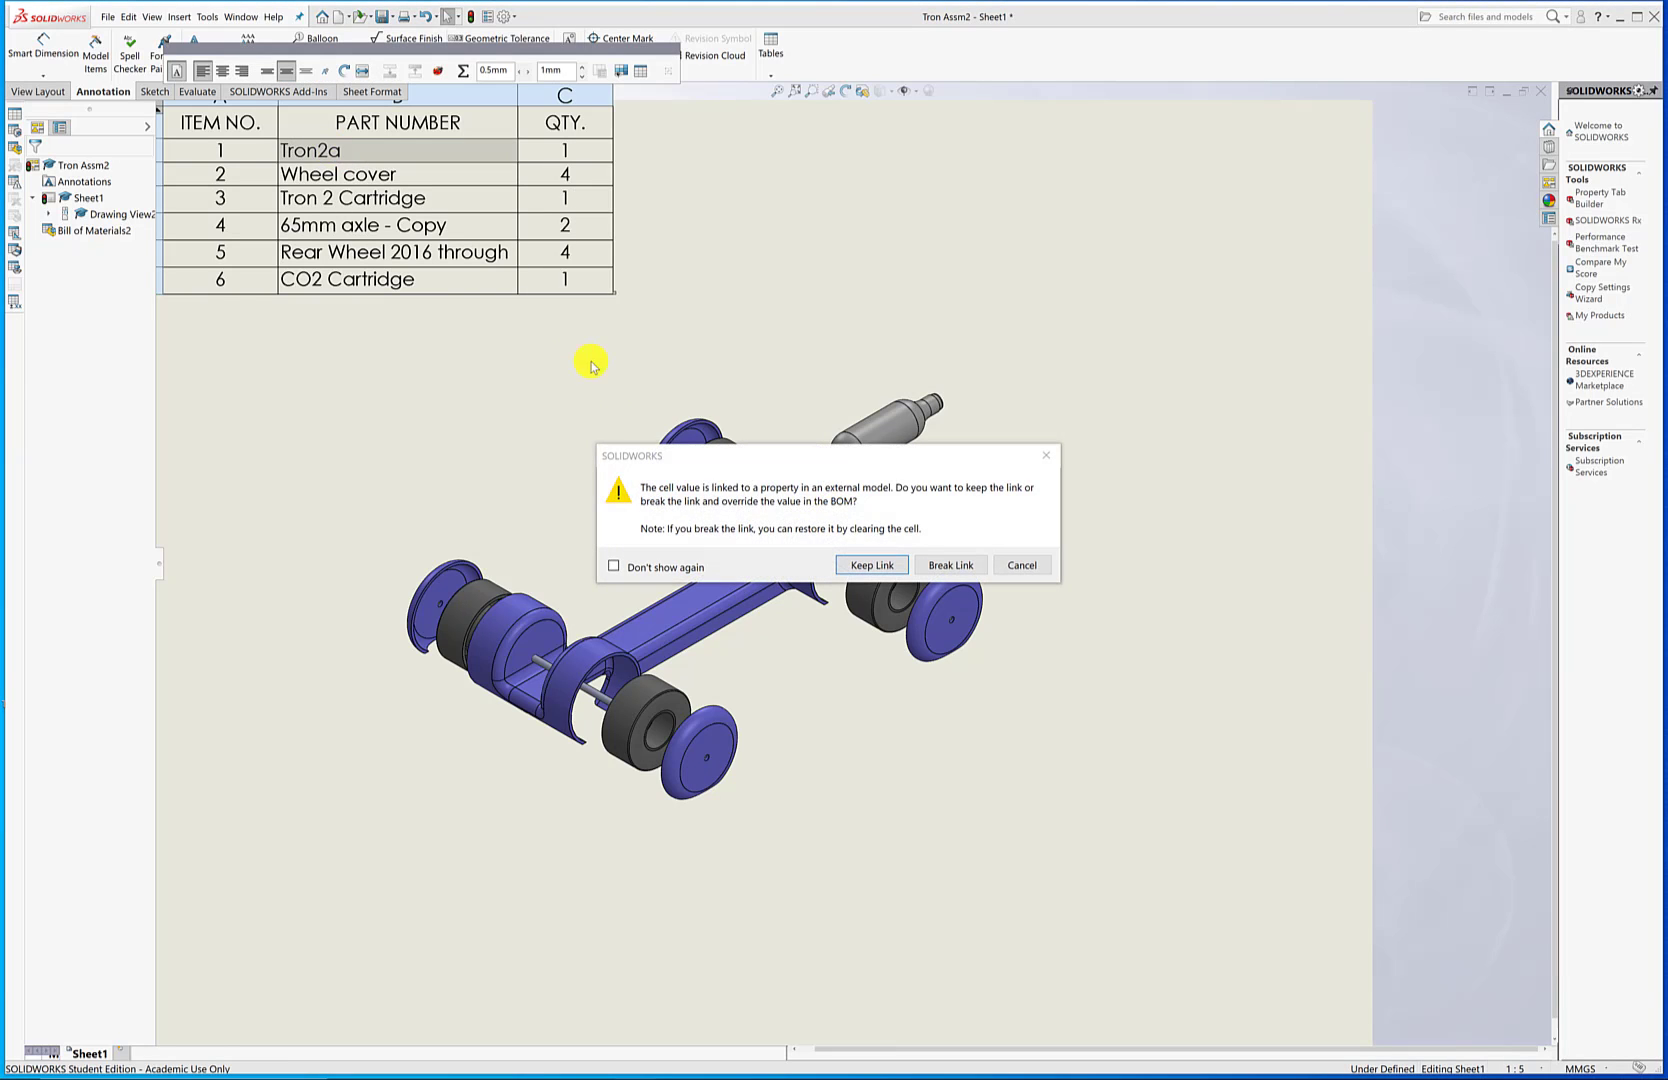
click(952, 566)
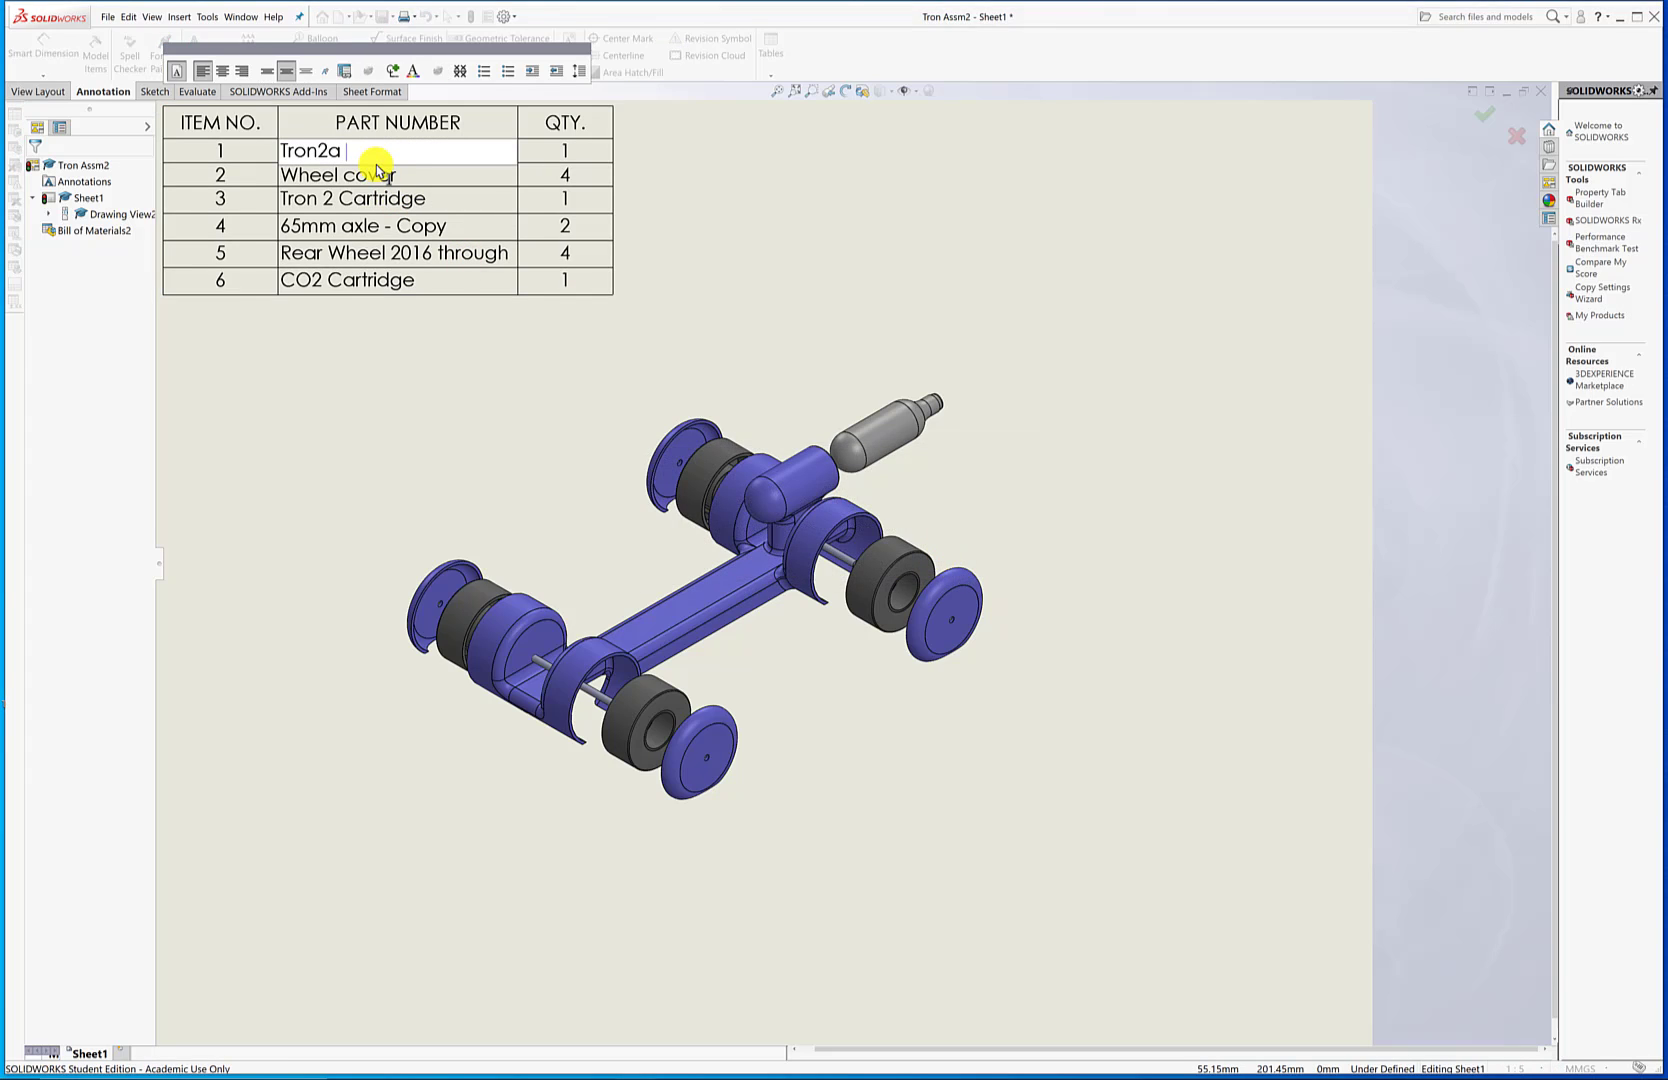
text(Car Body)
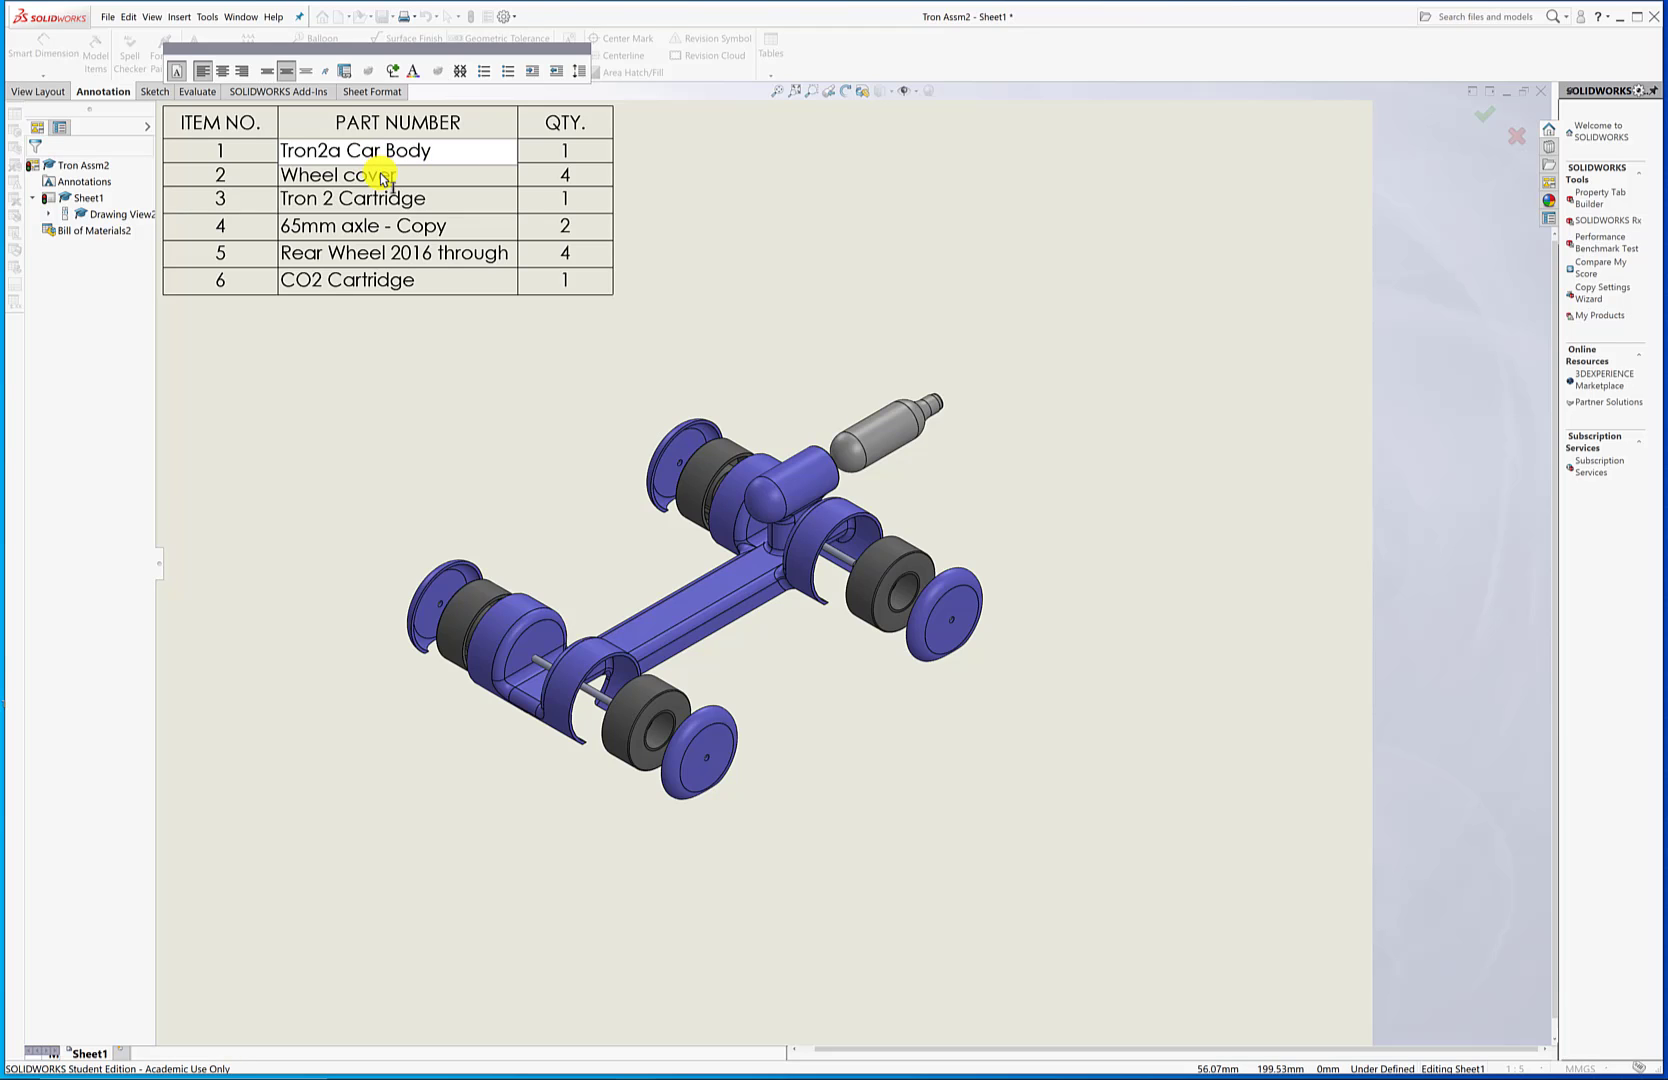
click(383, 178)
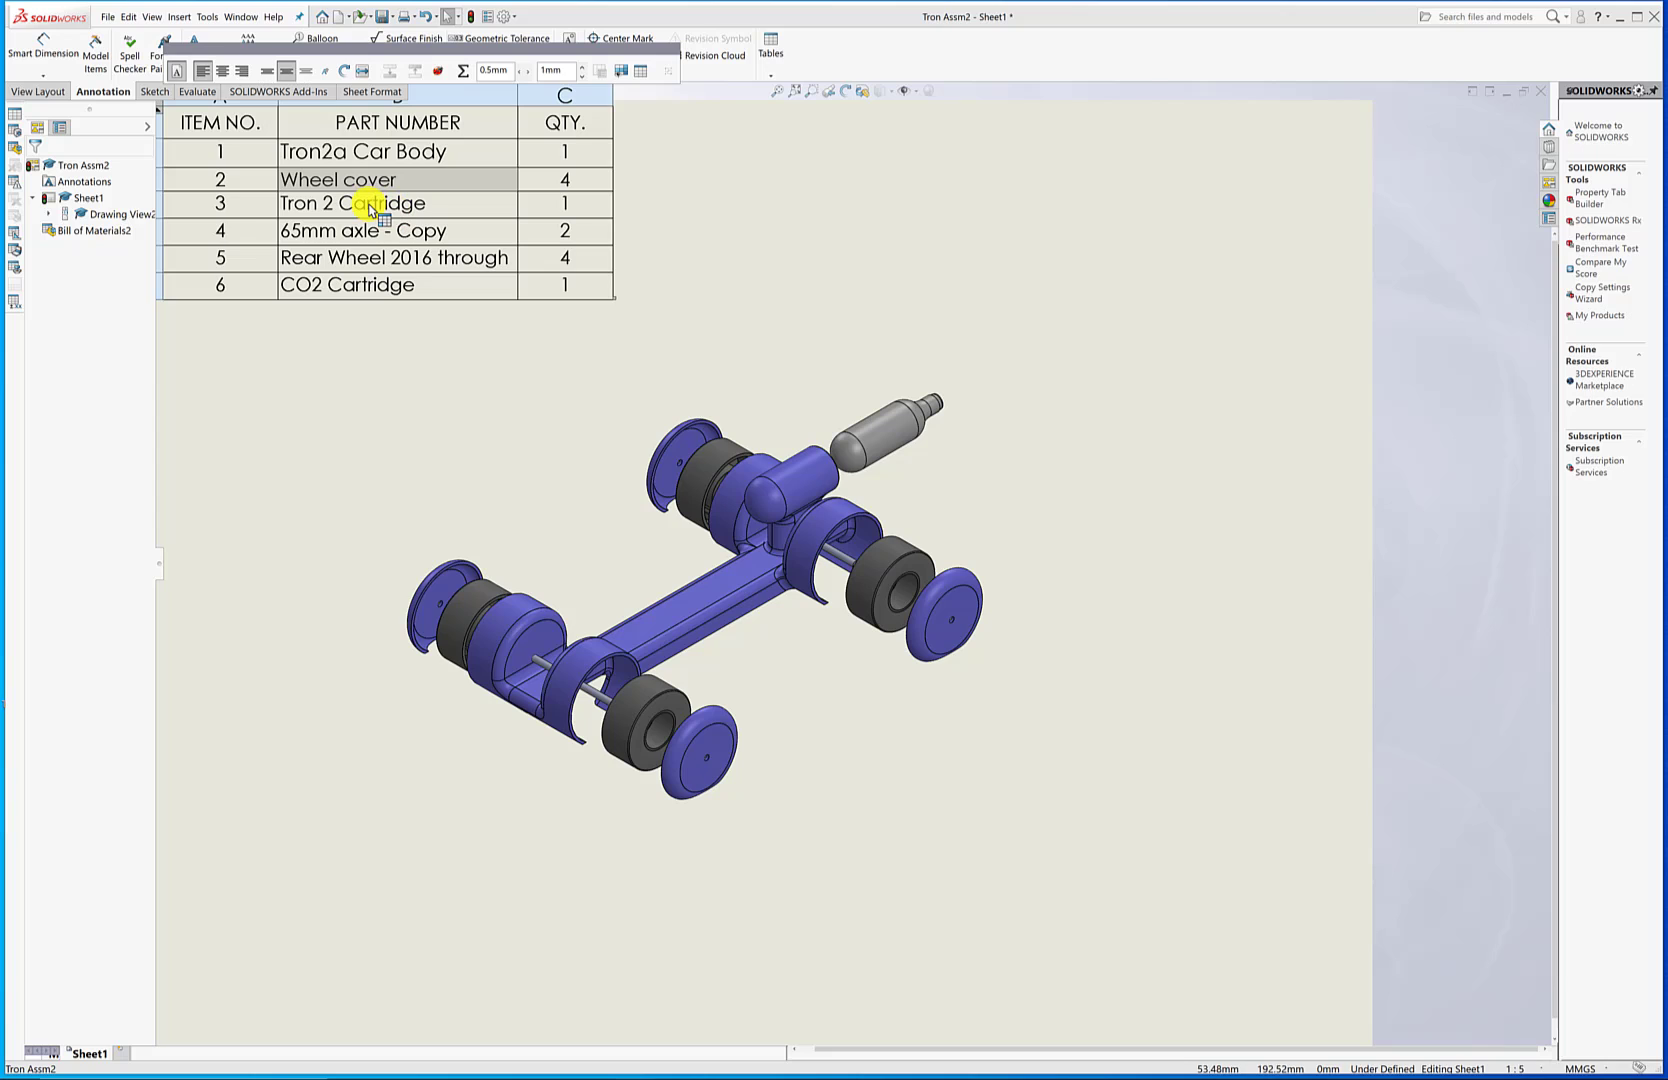
Step: Break the link of item 3's part number and change its text to "CO2 Cartridge Holder"
double_click(371, 210)
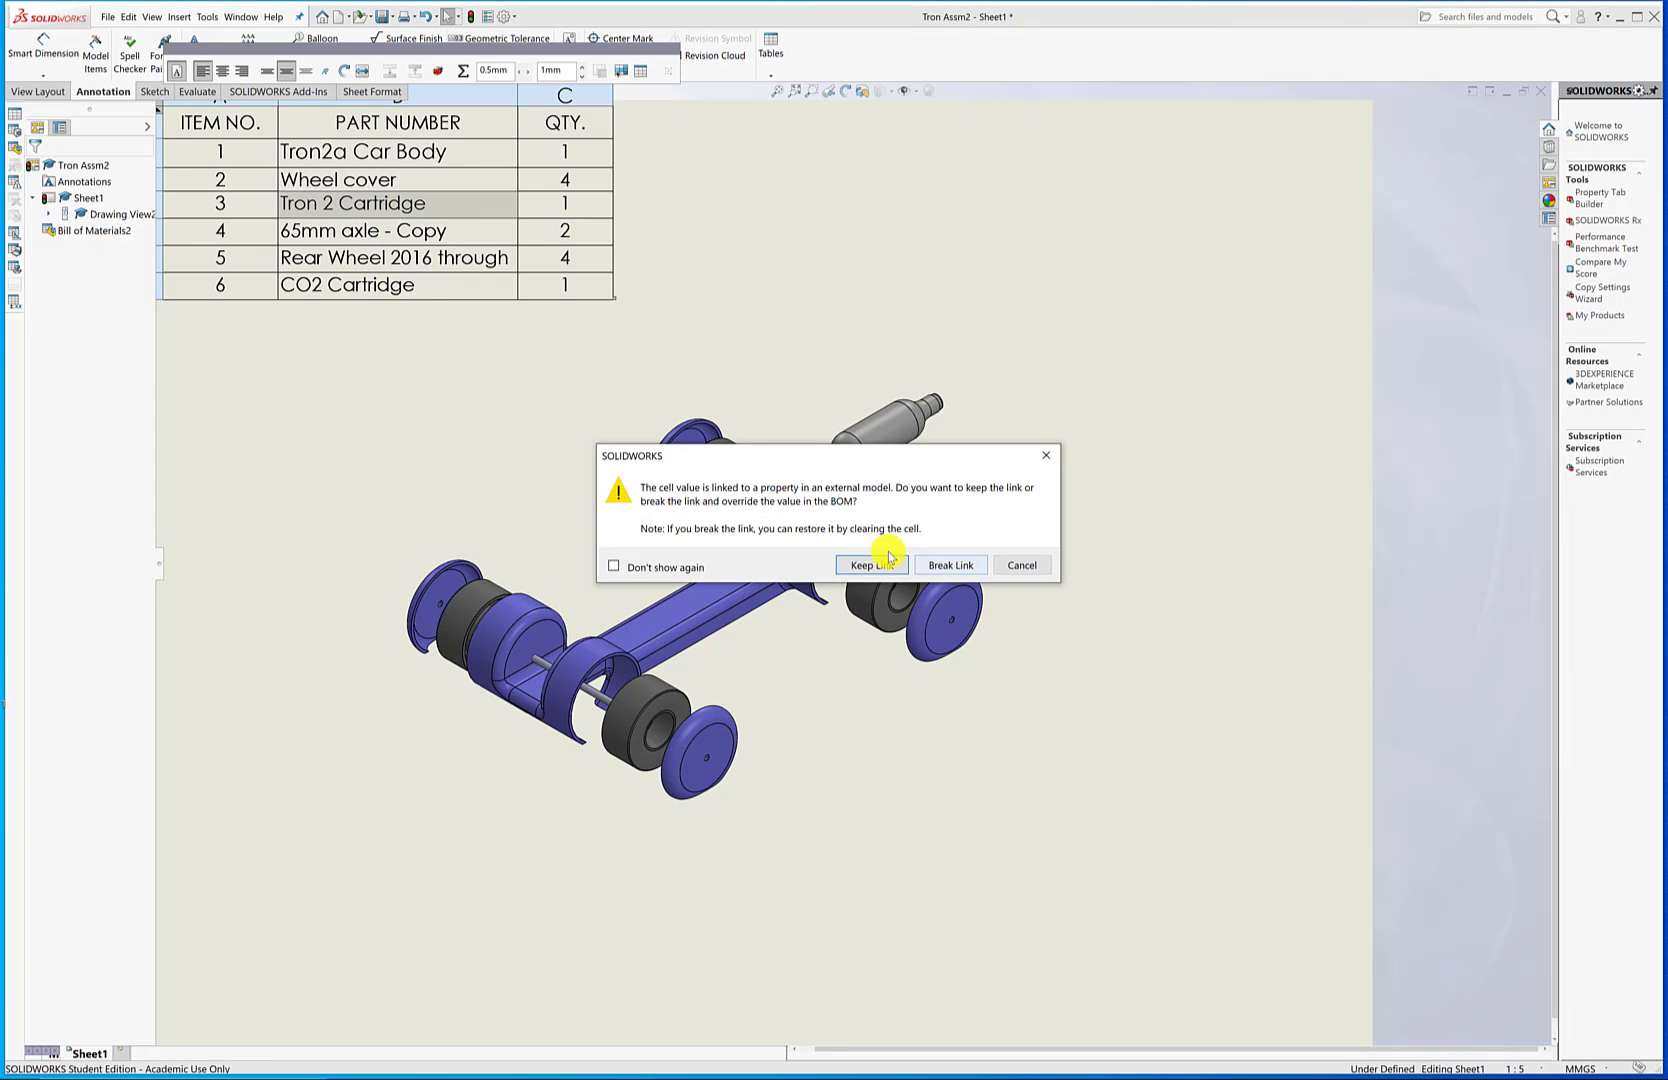
click(941, 566)
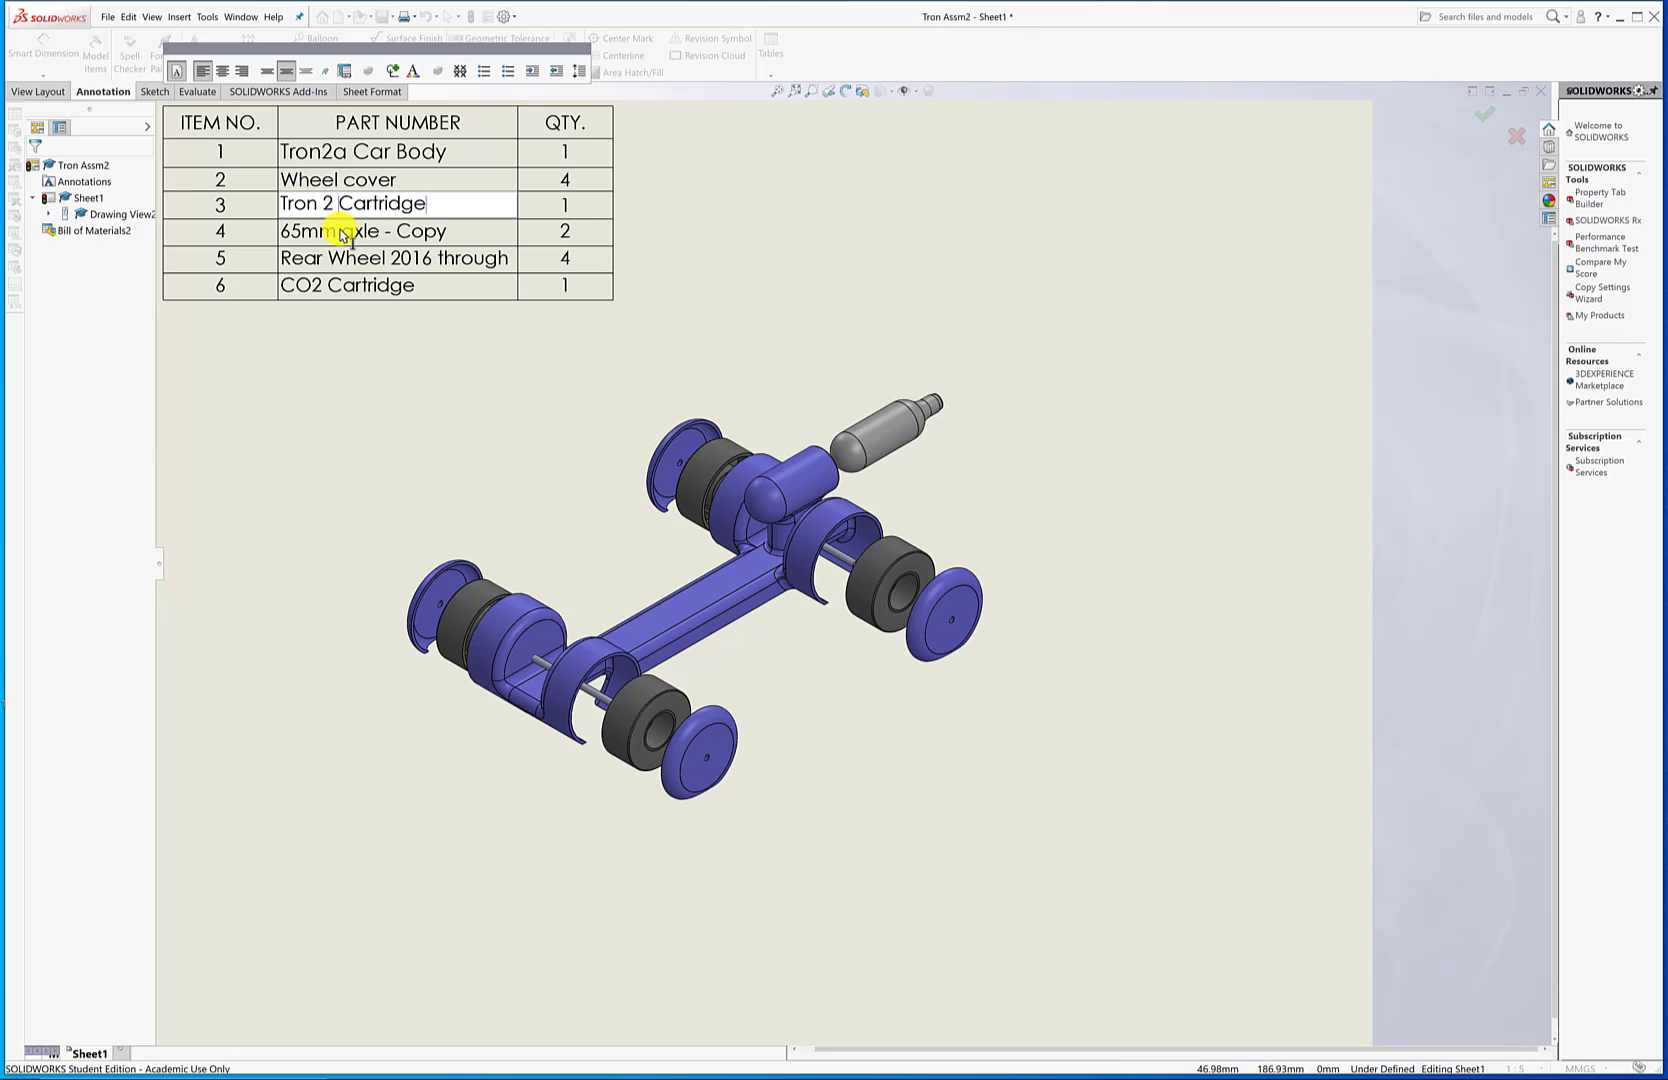
key(ctrl+Left)
key(ctrl+Left)
key(BackSpace)
key(BackSpace)
key(BackSpace)
key(BackSpace)
key(BackSpace)
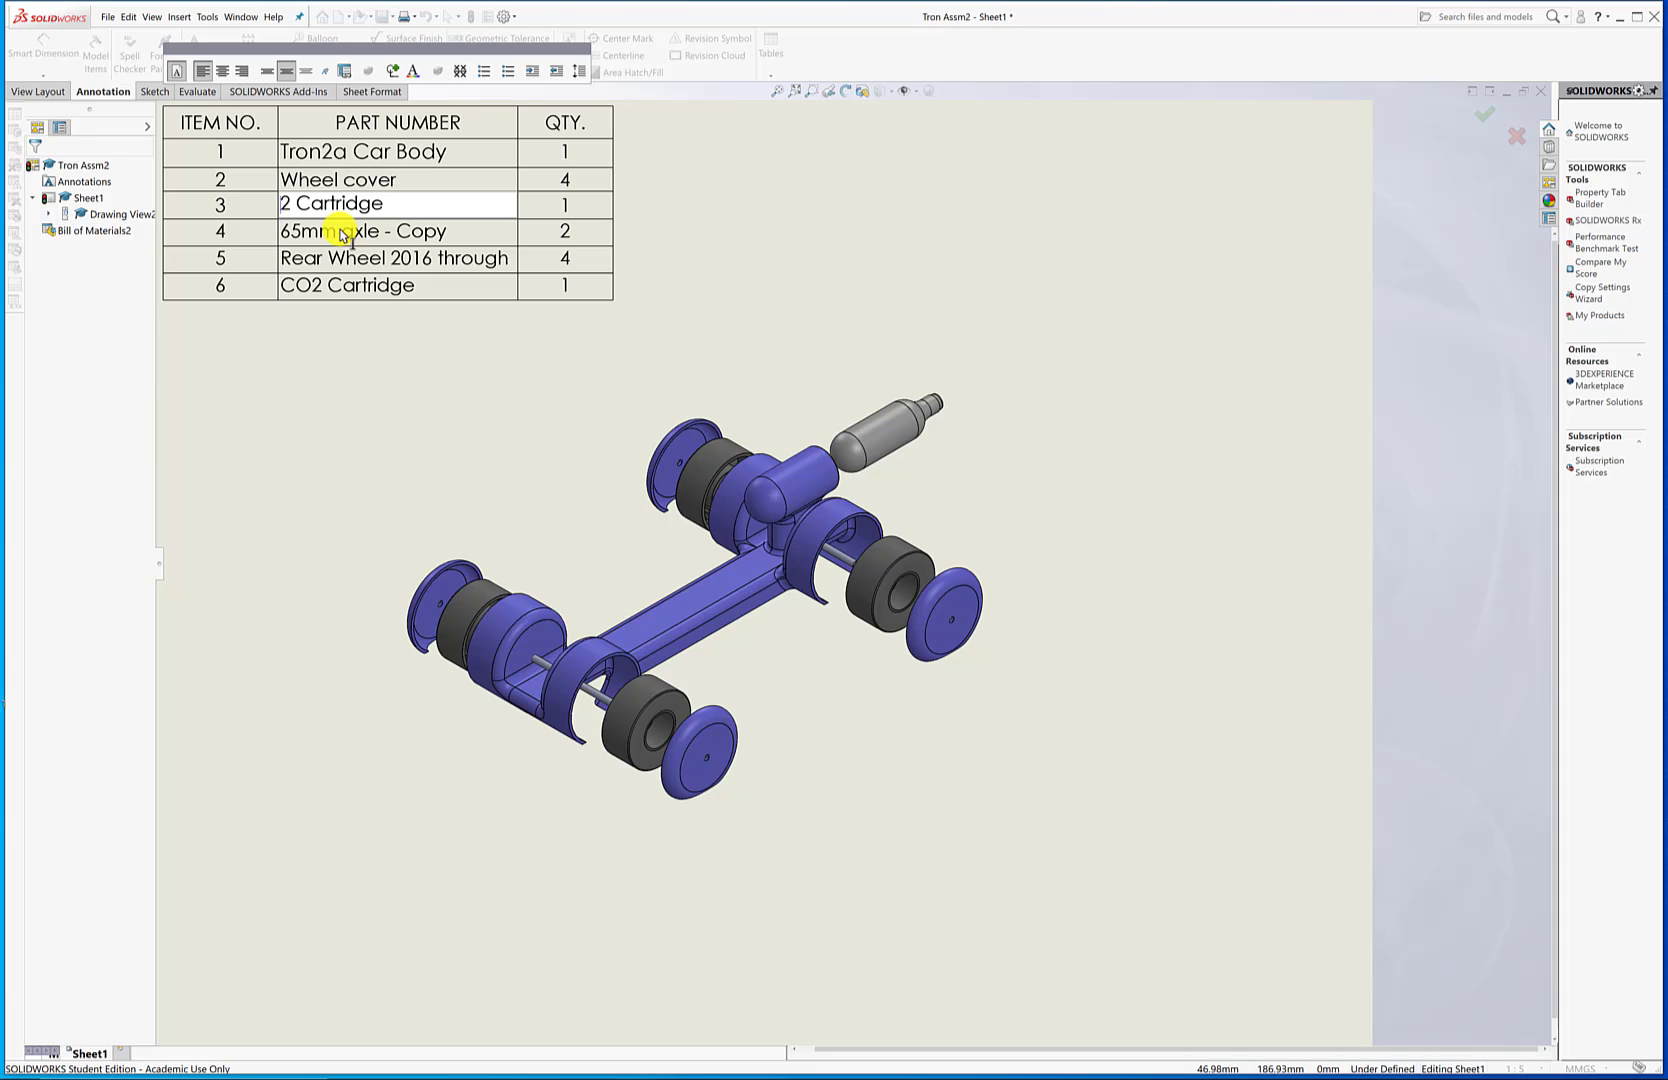
text(CO)
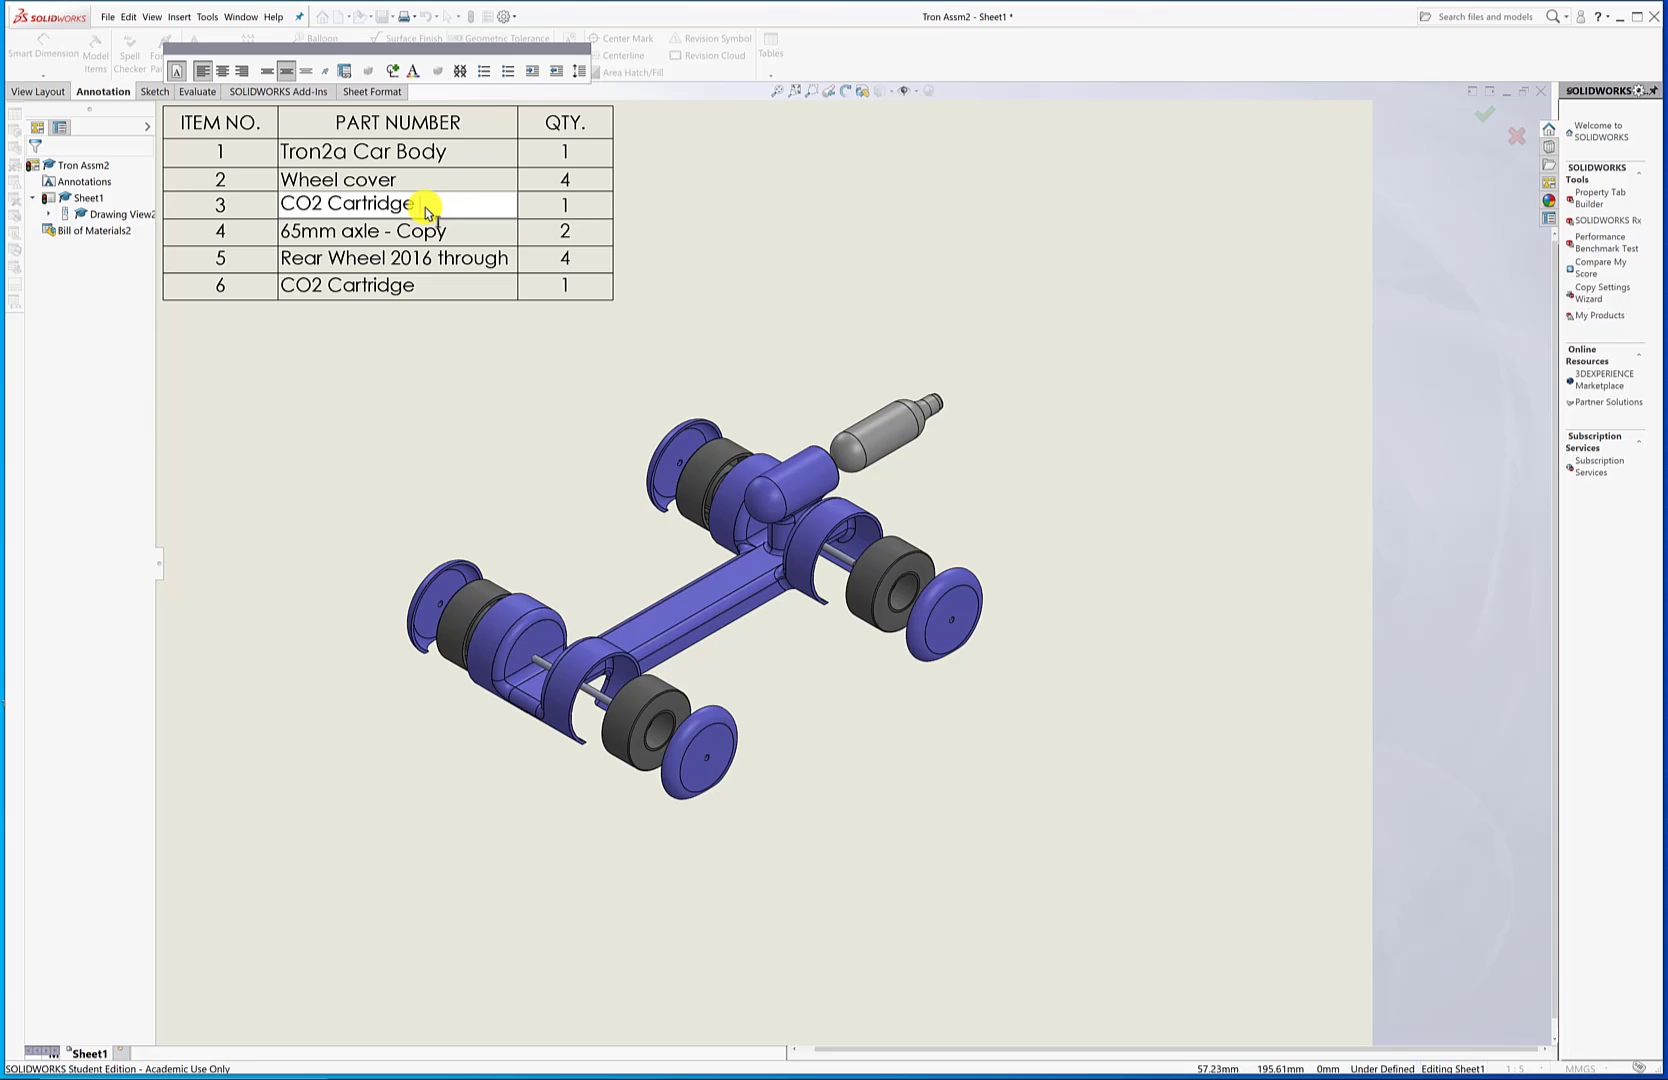
text(lder)
click(341, 233)
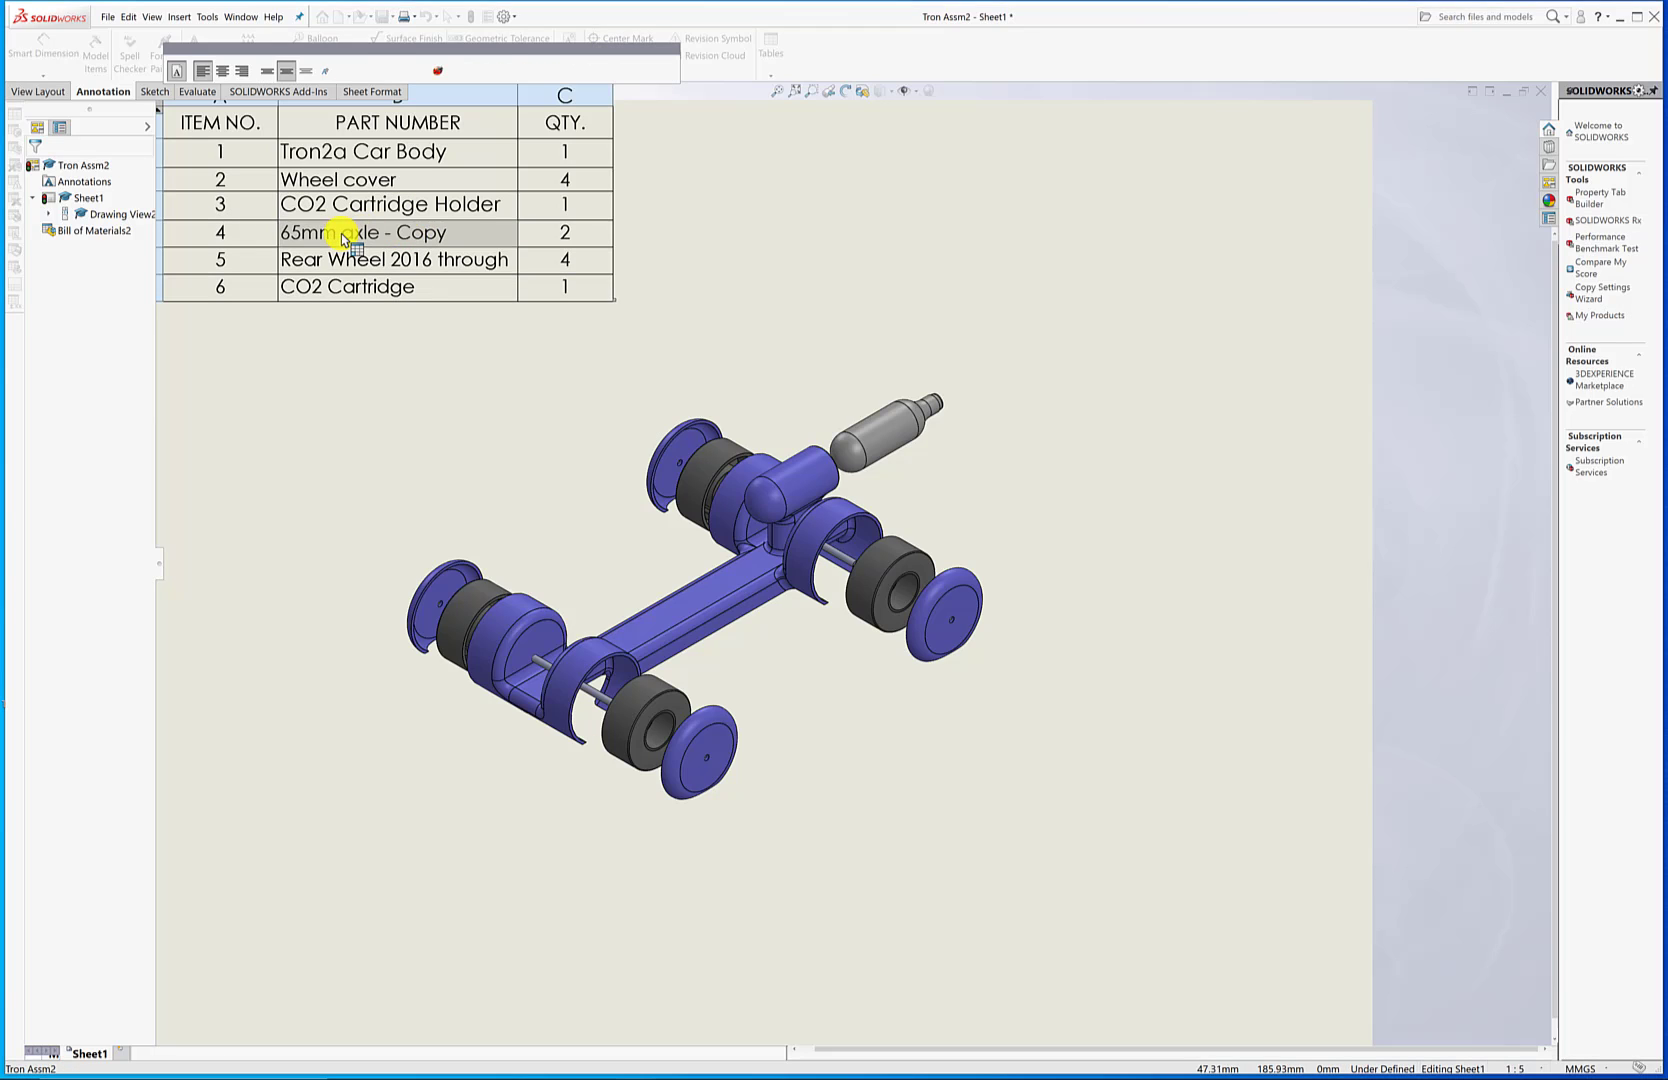
Step: Break the link of item 4's part number with the link warning turned off for future edits, and shorten its text to "65mm axle"
double_click(341, 232)
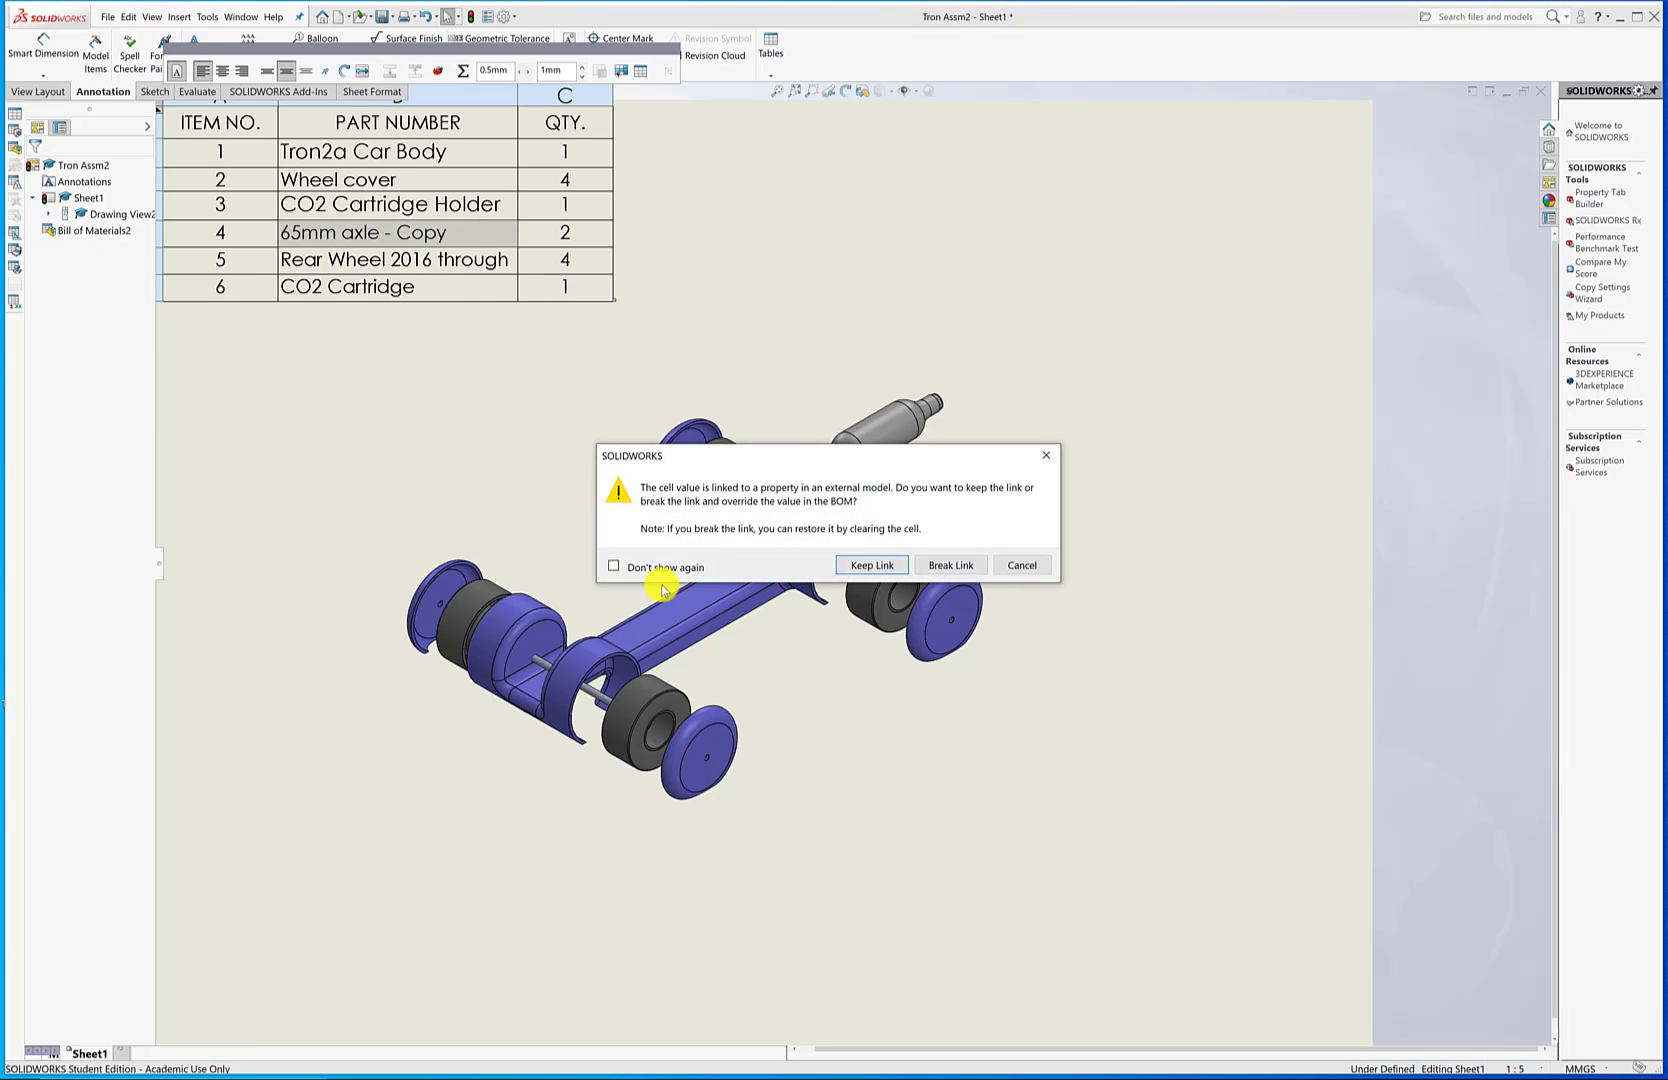
click(614, 566)
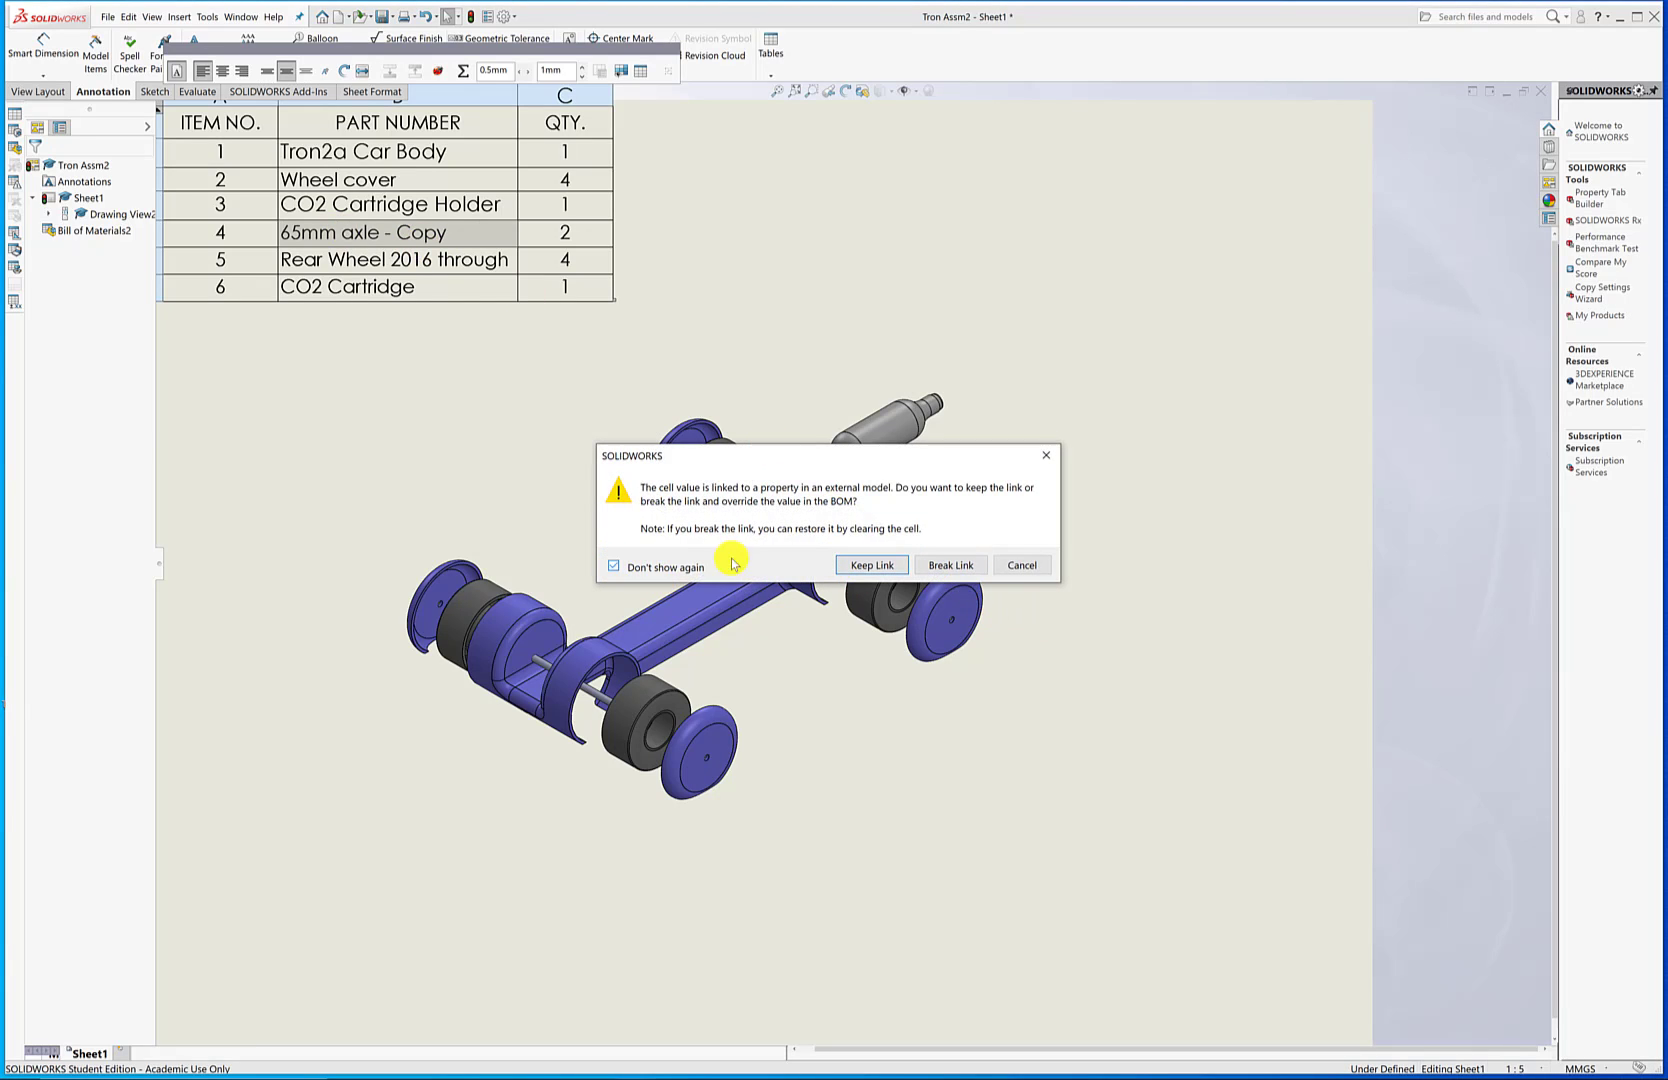
click(950, 565)
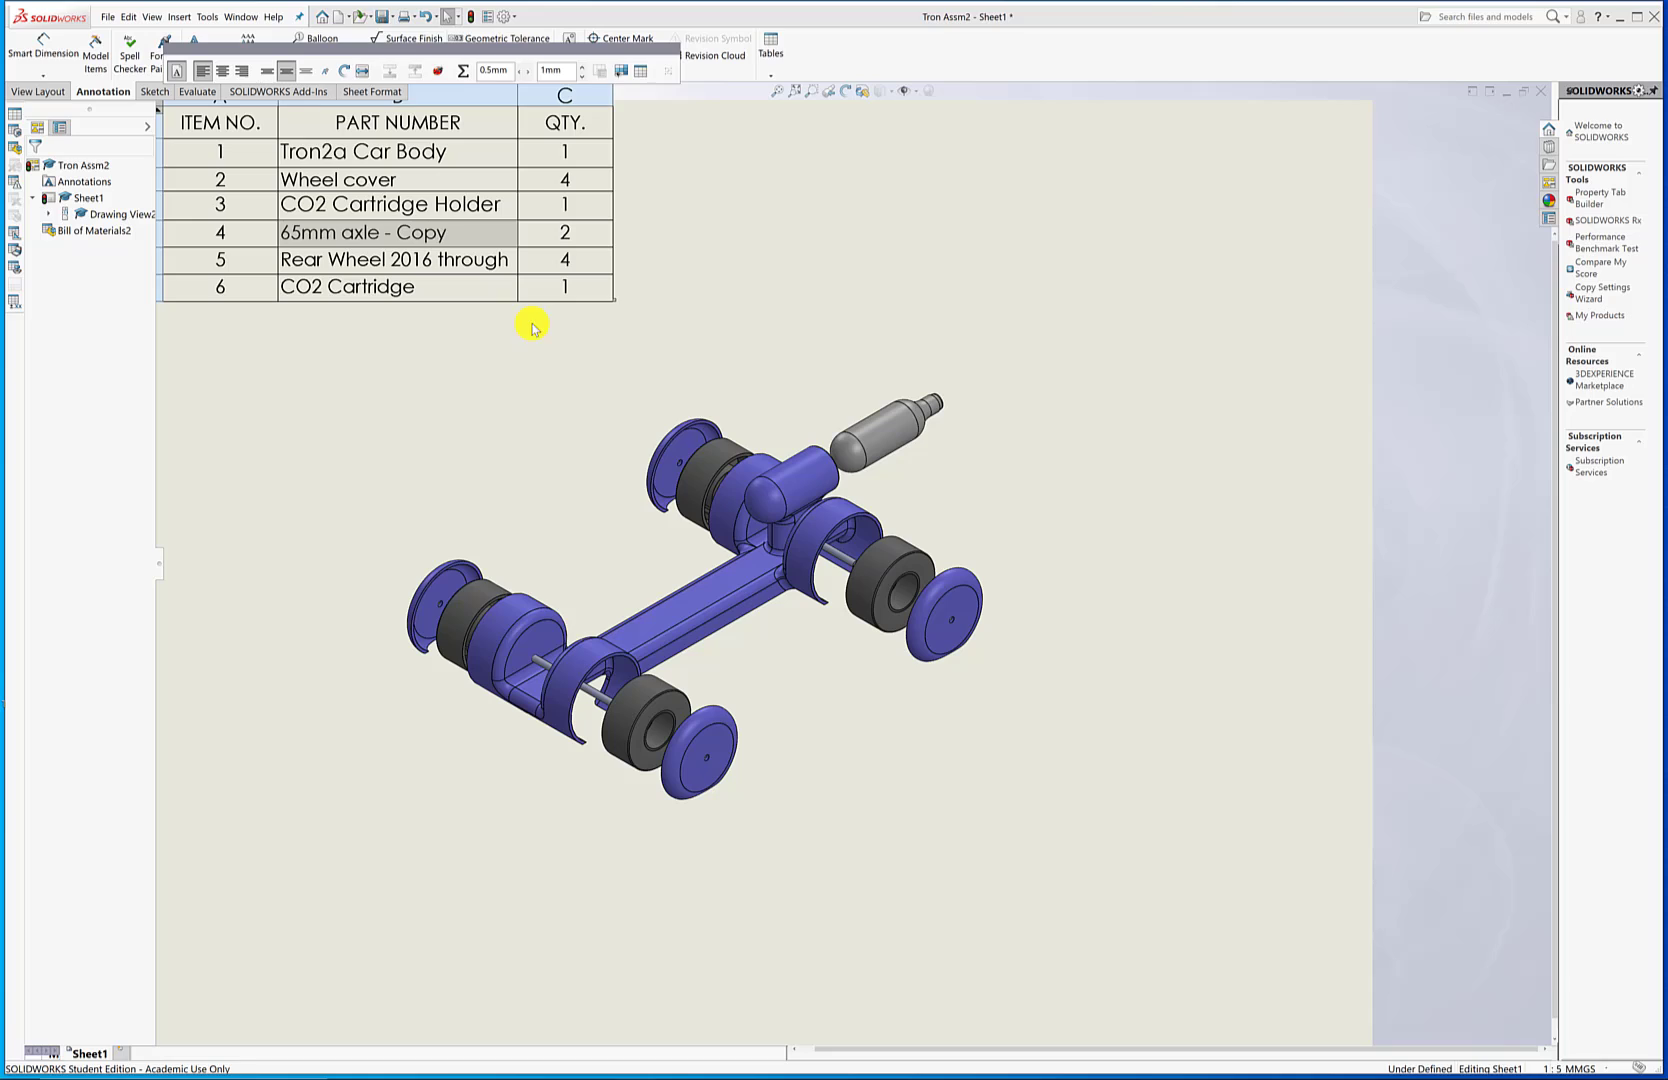
click(434, 263)
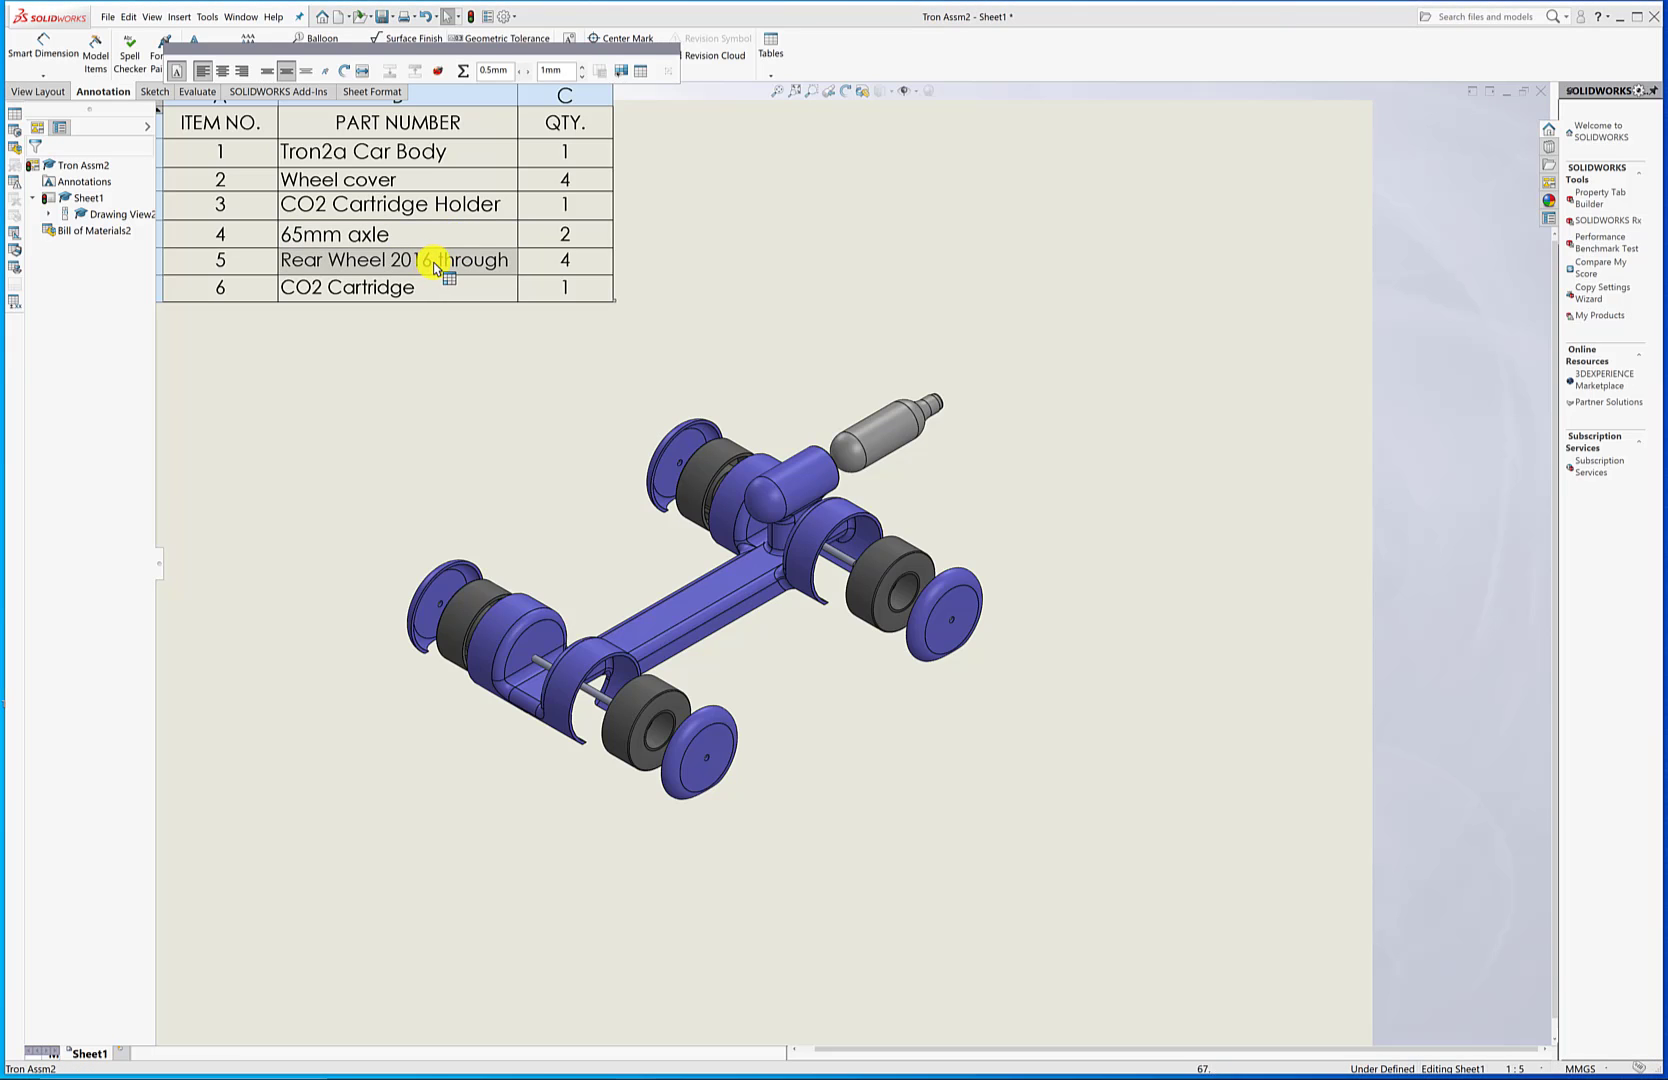
Step: Shorten item 5's part number in the bill of materials to "Rear Wheel"
double_click(400, 263)
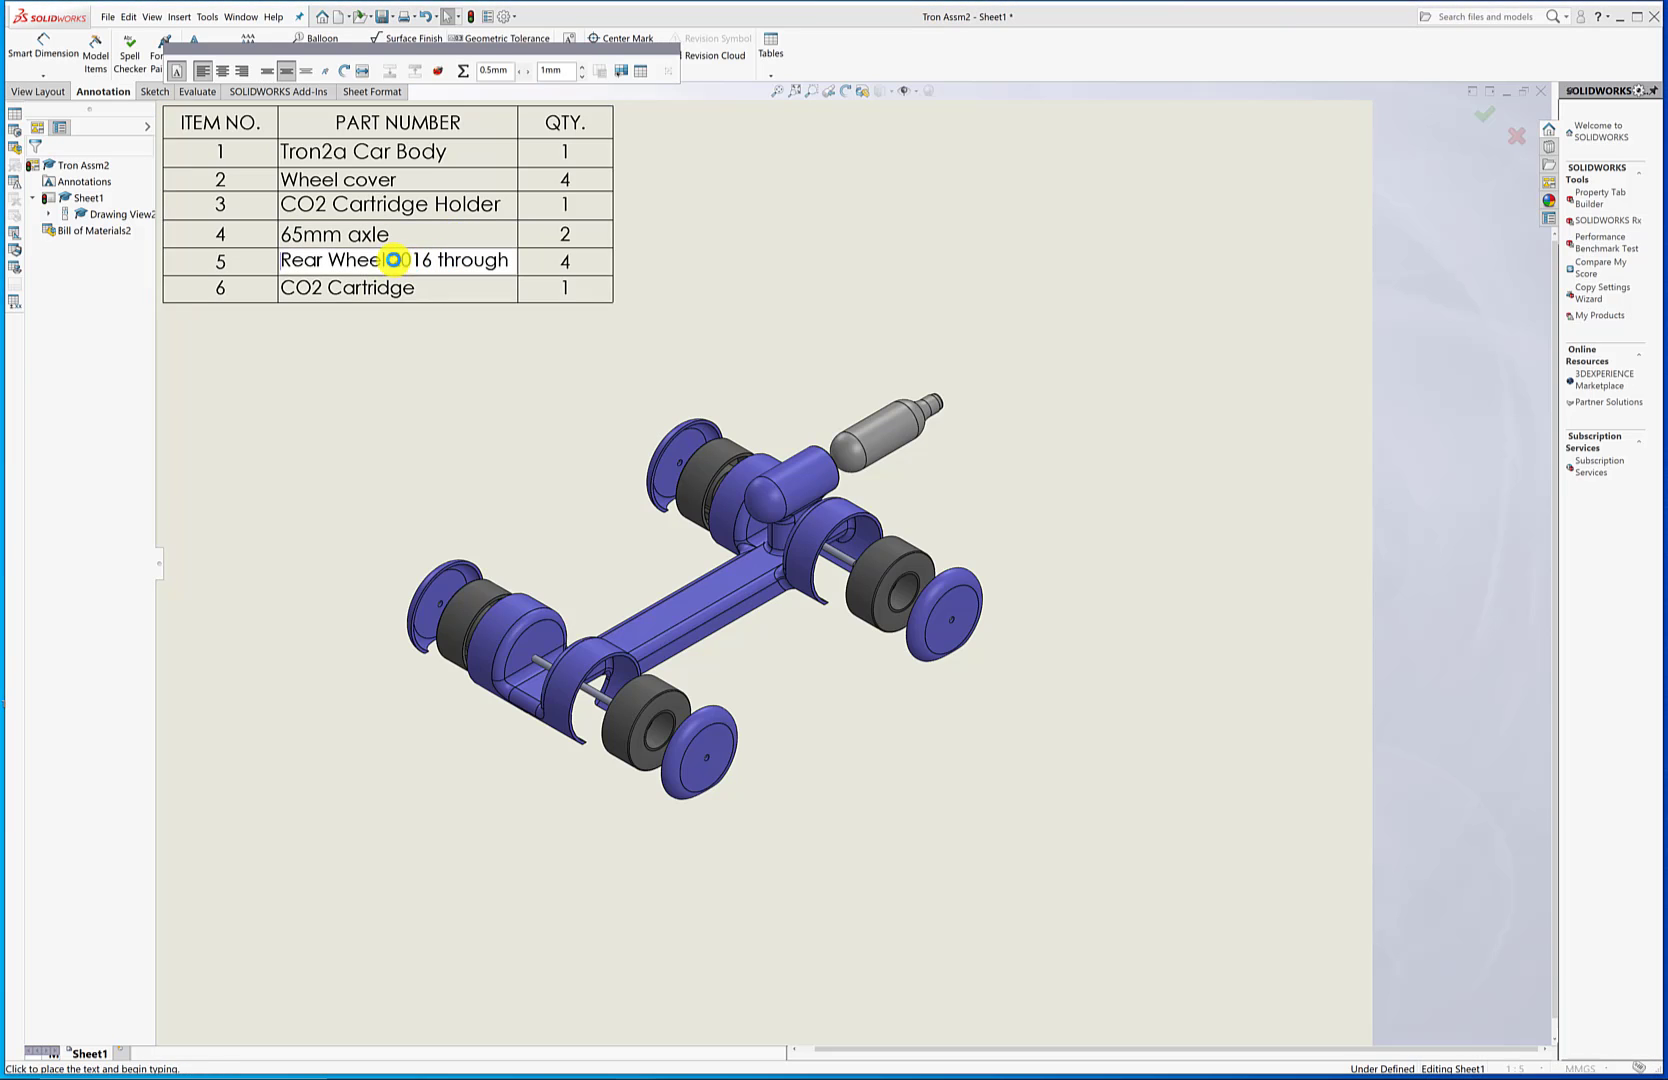
key(Delete)
key(Delete)
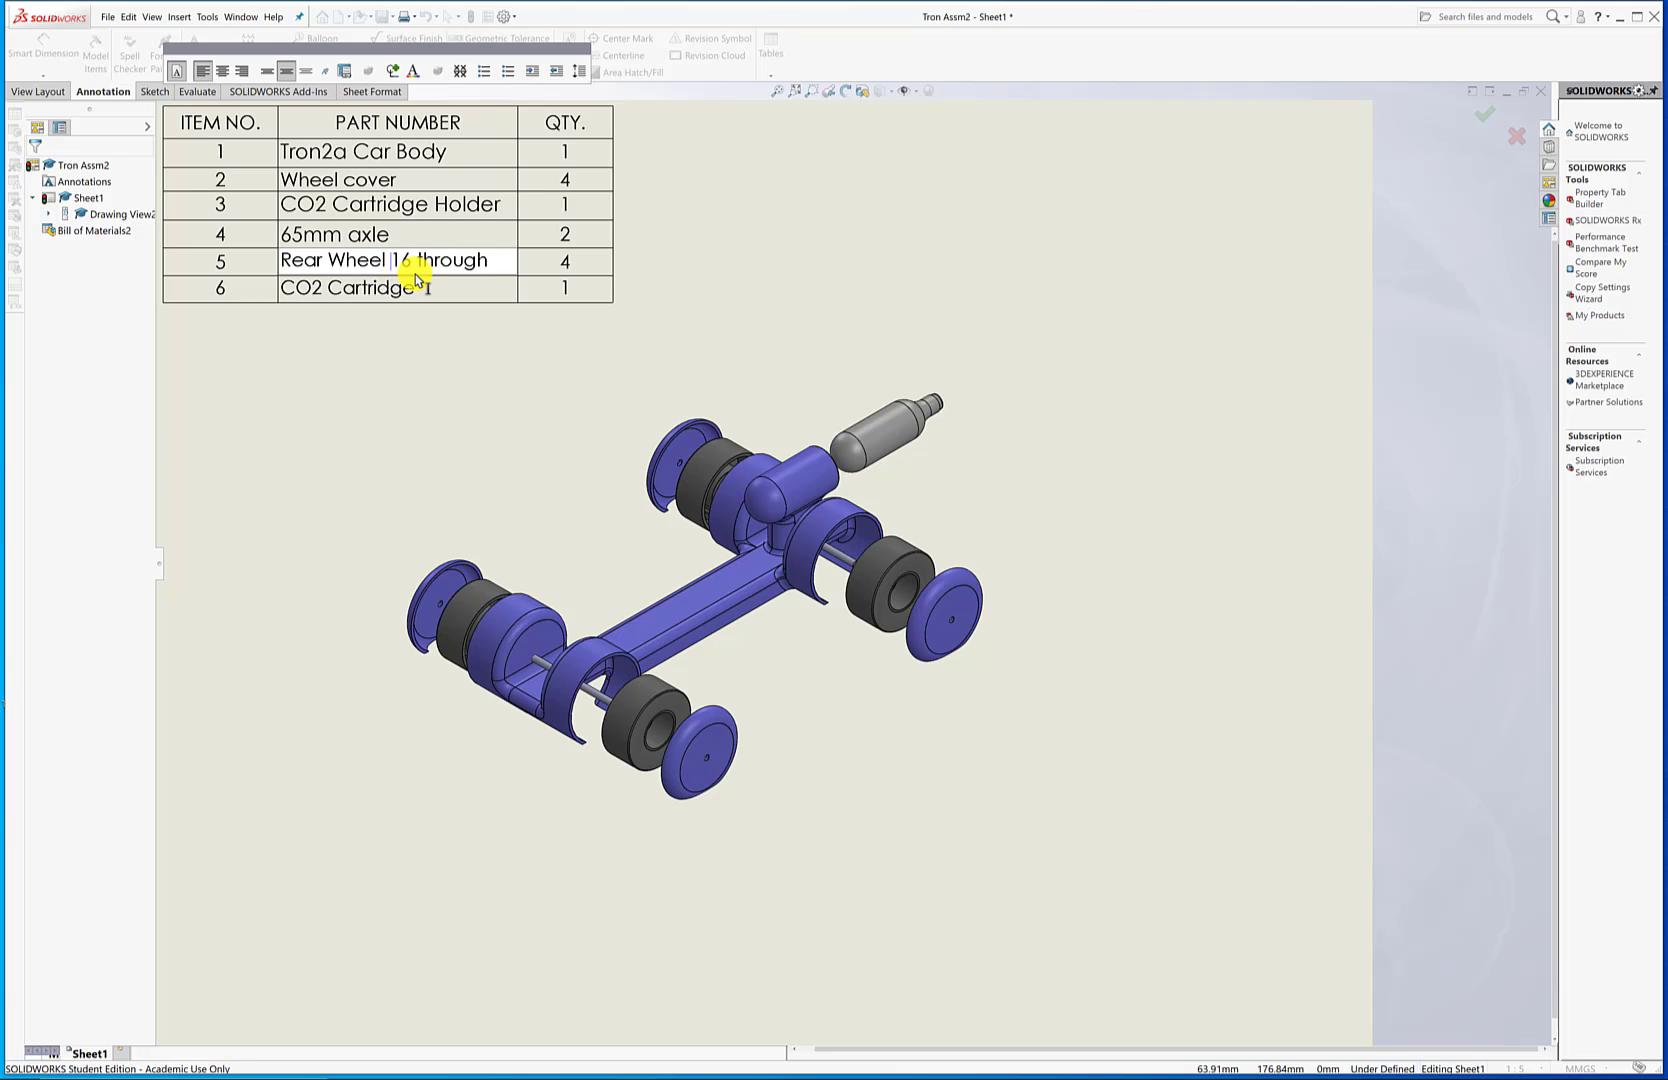
key(Delete)
key(Delete)
key(Delete)
key(Delete)
key(Delete)
key(Delete)
key(Delete)
key(Delete)
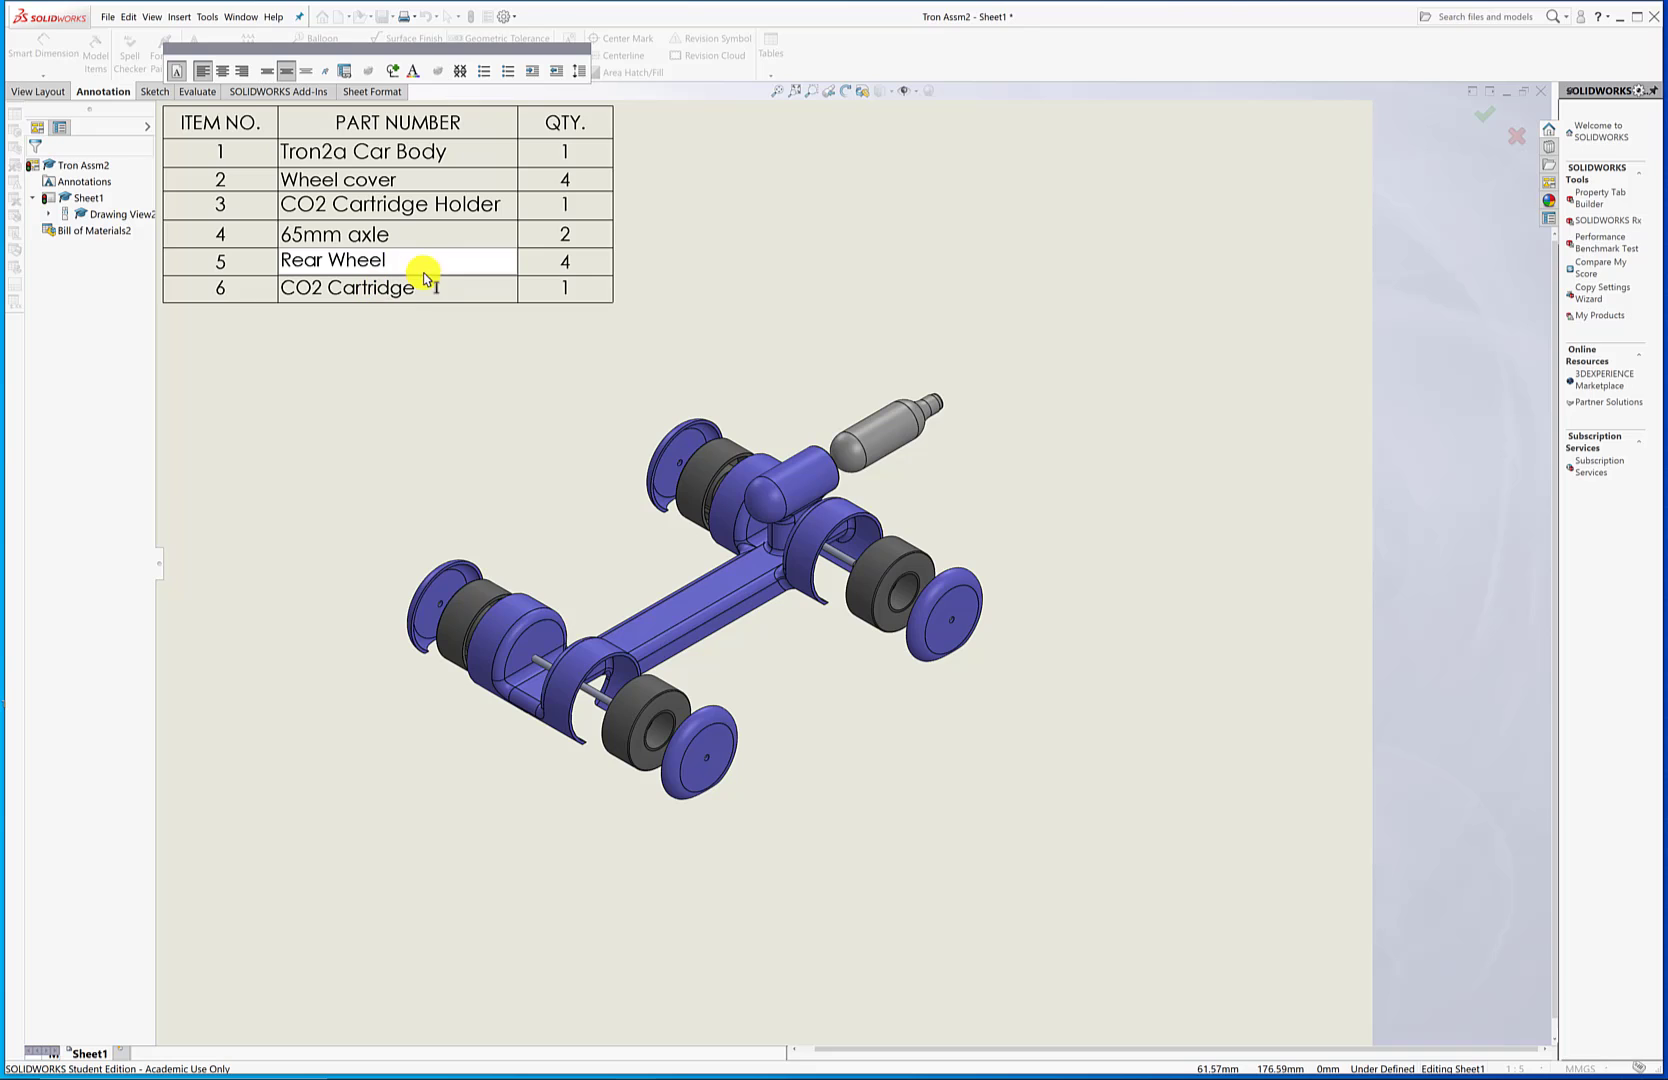
click(398, 124)
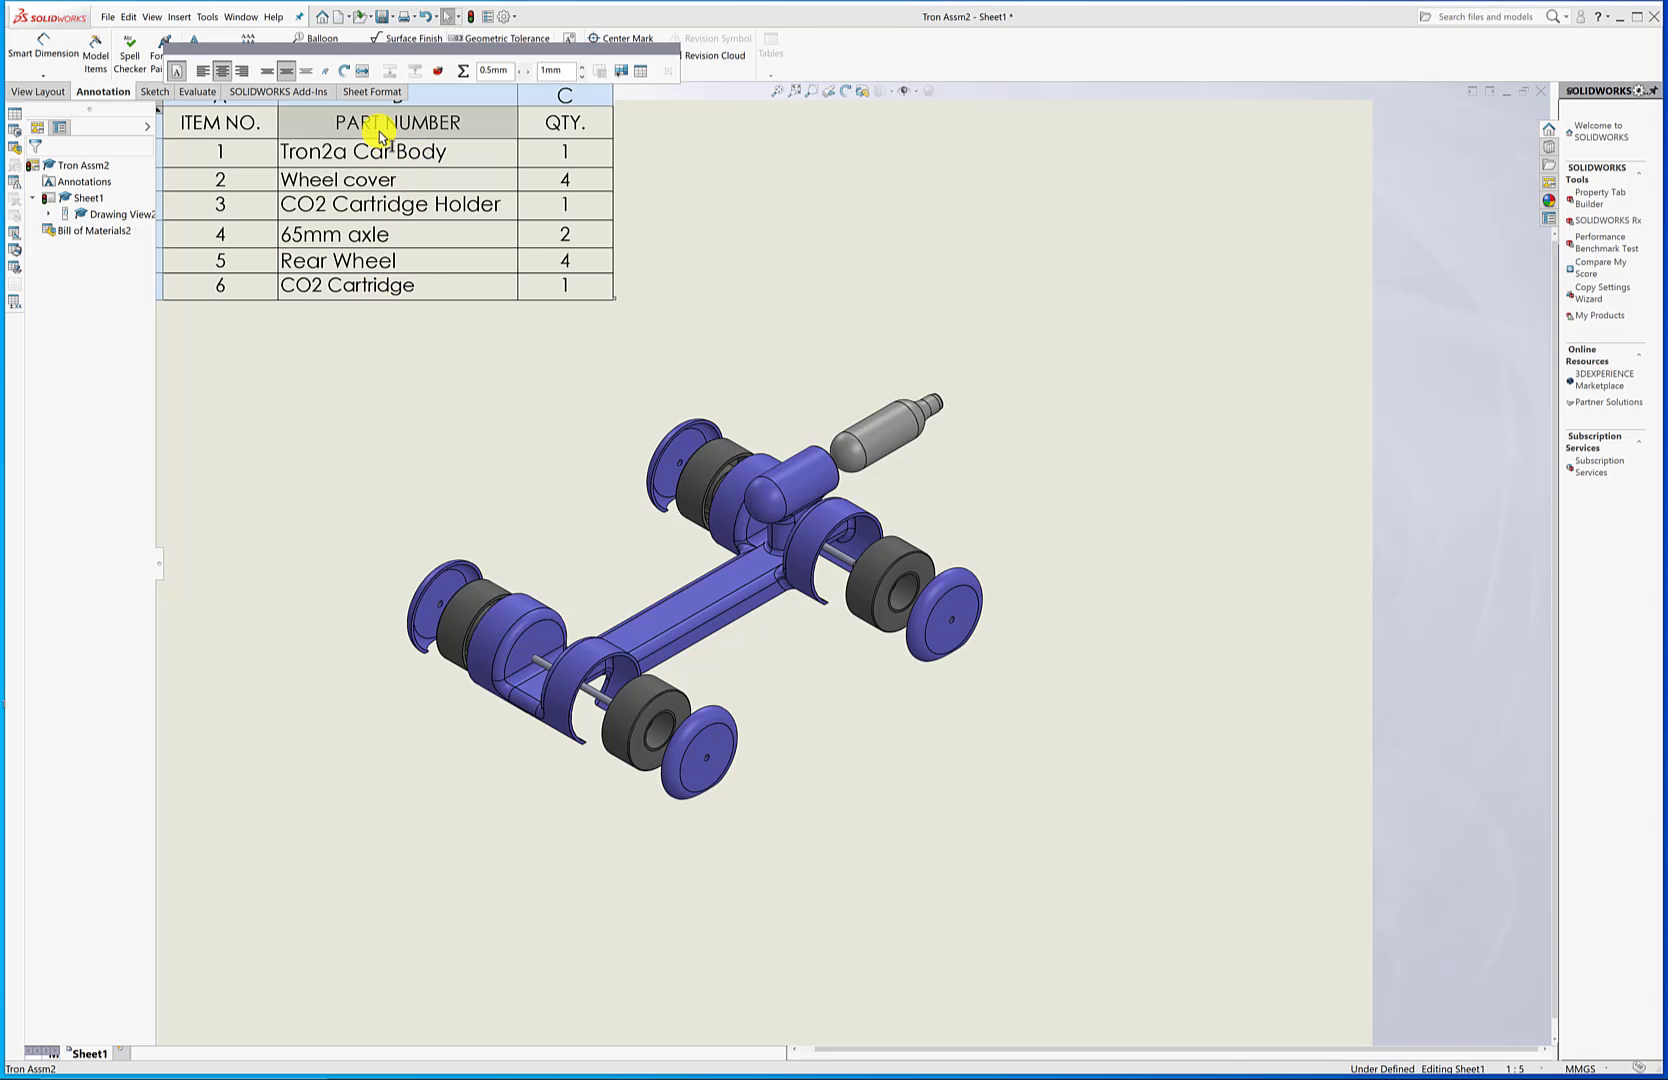
Step: Change the PART NUMBER column heading of the bill of materials to "PART"
double_click(420, 128)
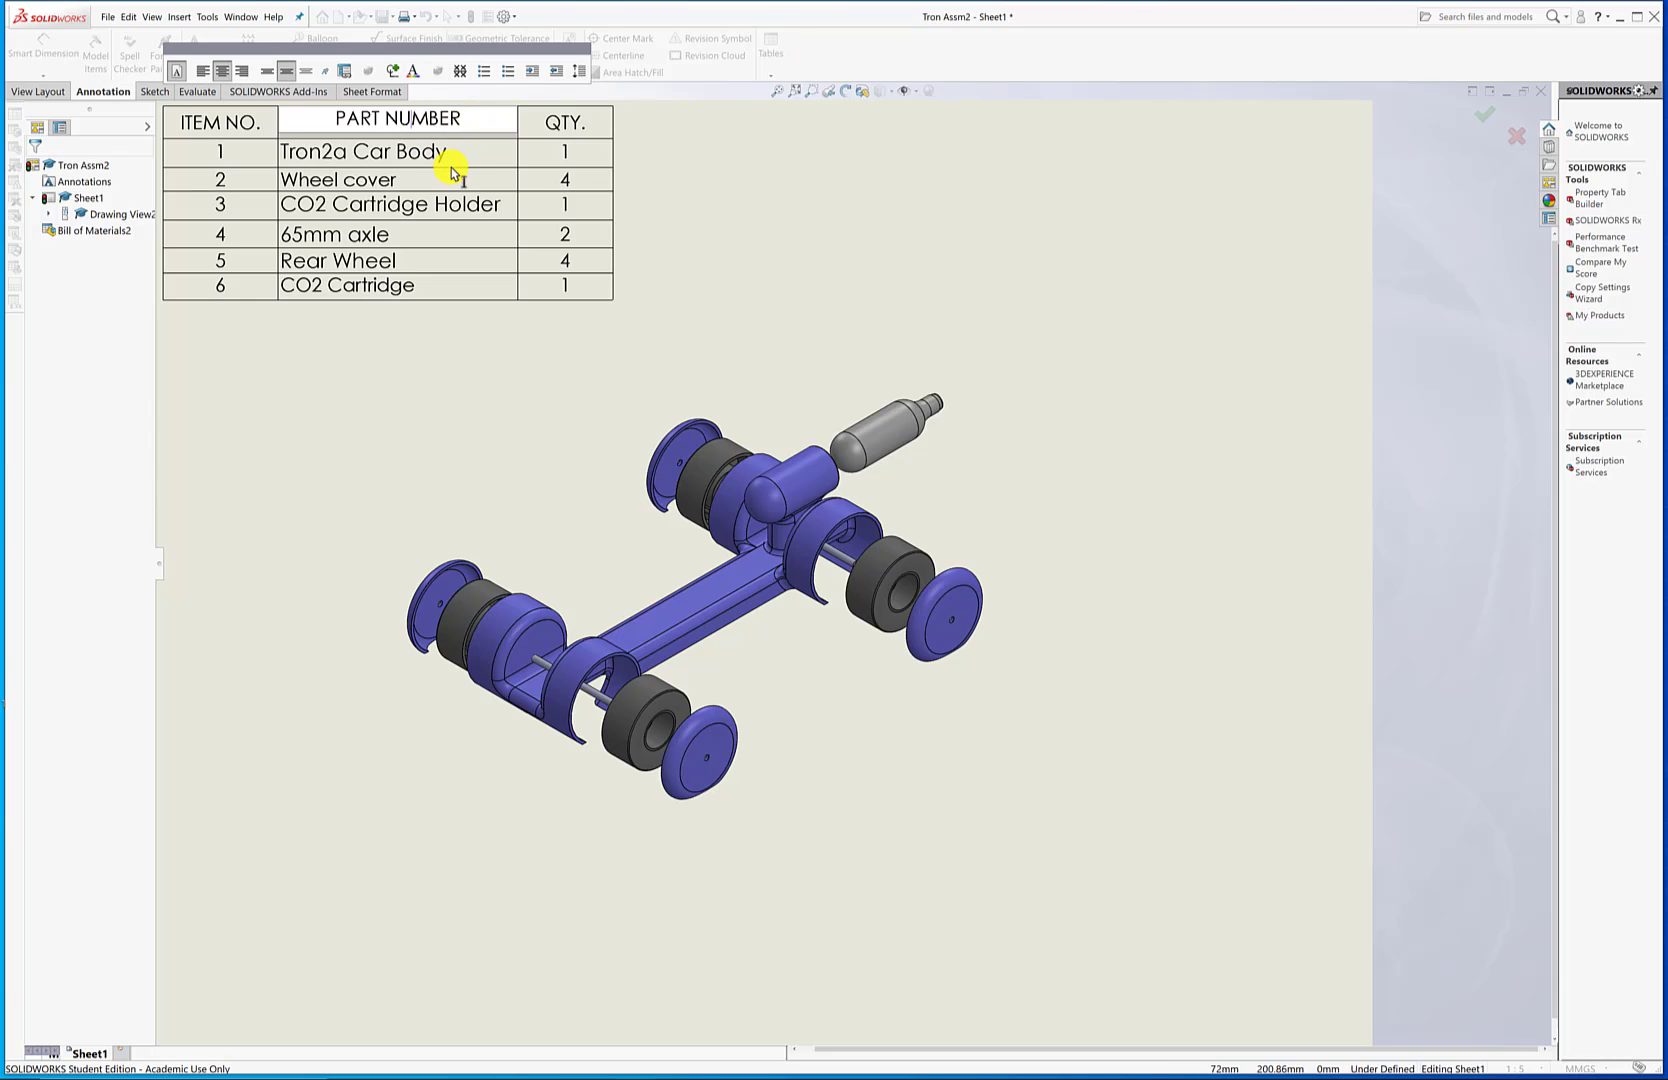
key(Delete)
key(Delete)
key(Delete)
key(Delete)
key(Delete)
key(Delete)
key(Delete)
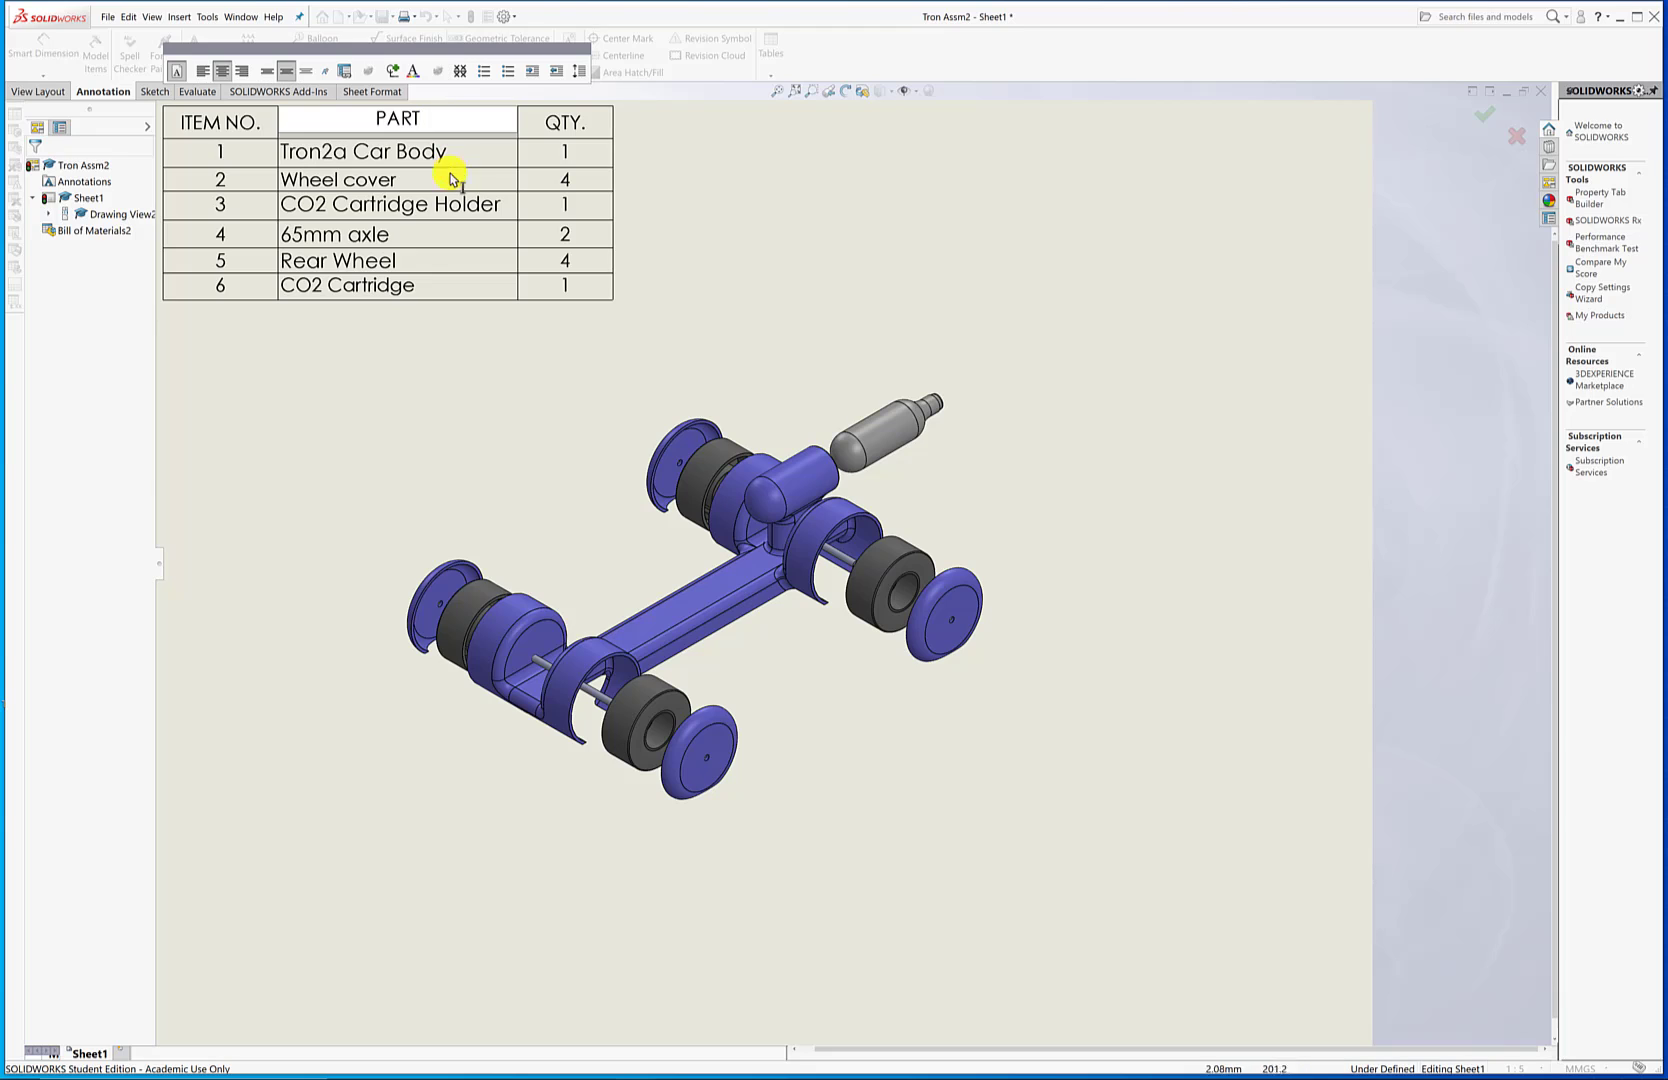
click(381, 338)
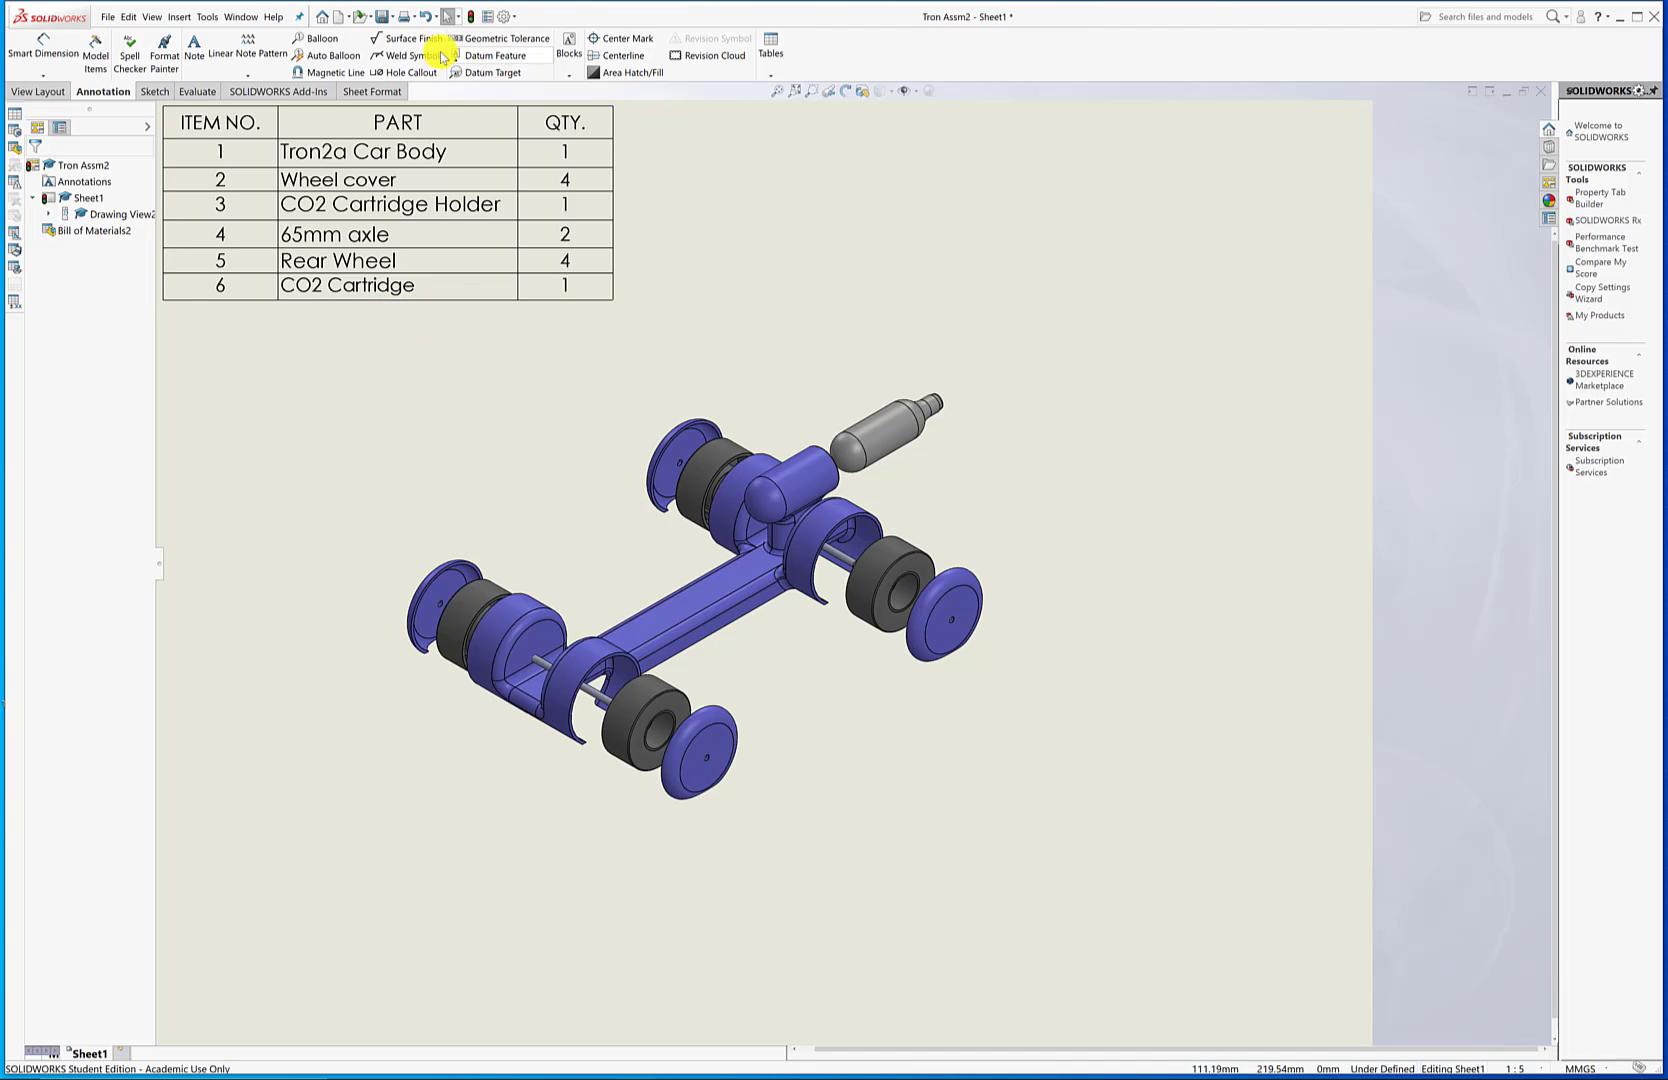
Step: Attach circular item-number balloons to the CO2 cartridge and the cartridge holder, stacked one above the other right of the exploded view
click(324, 42)
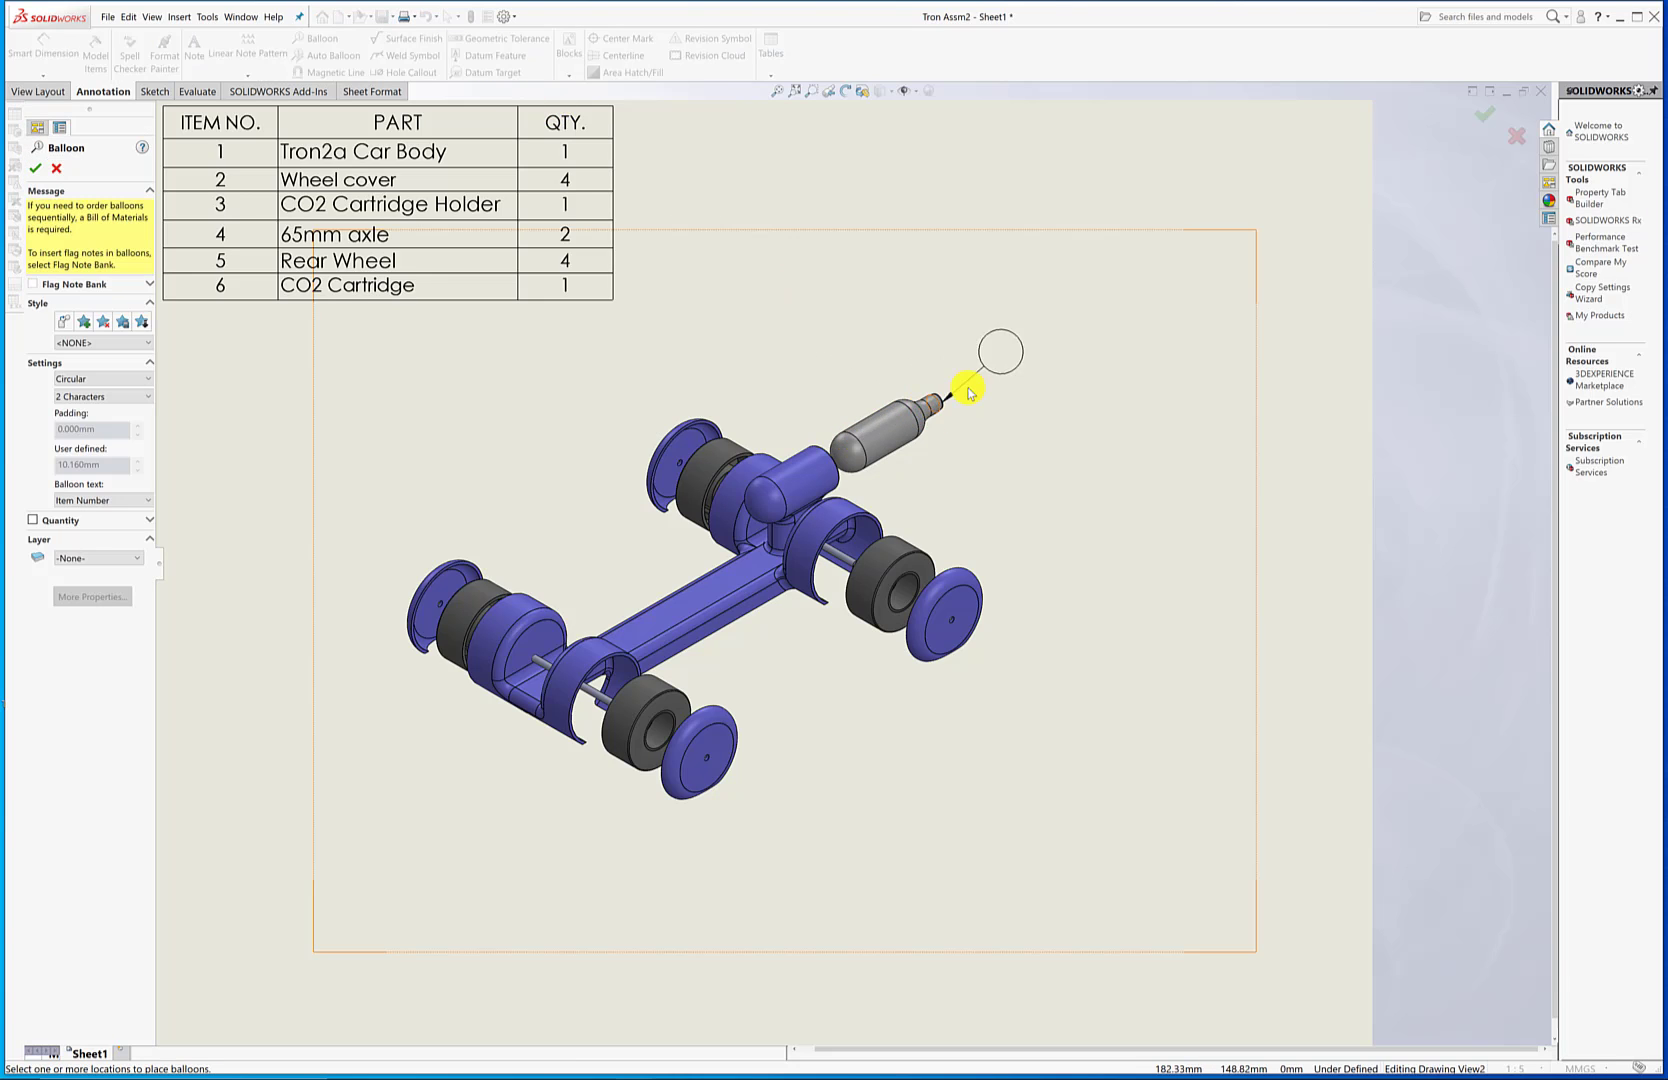
click(909, 411)
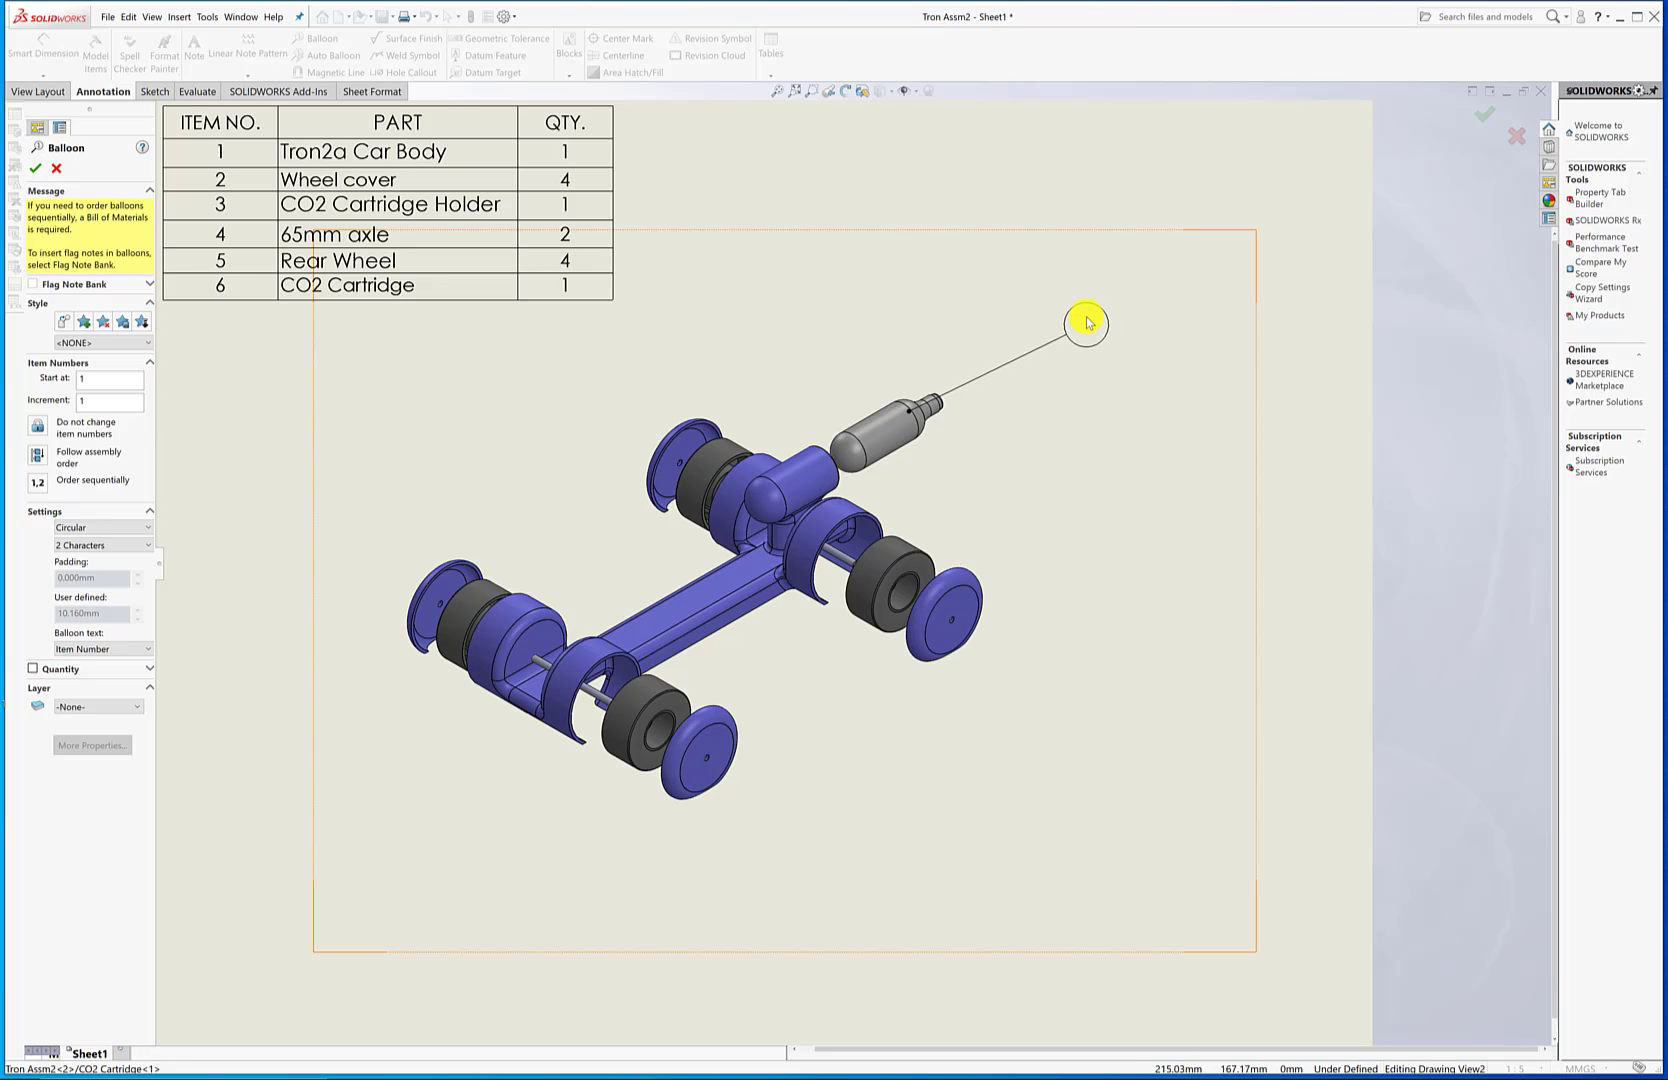
click(1087, 322)
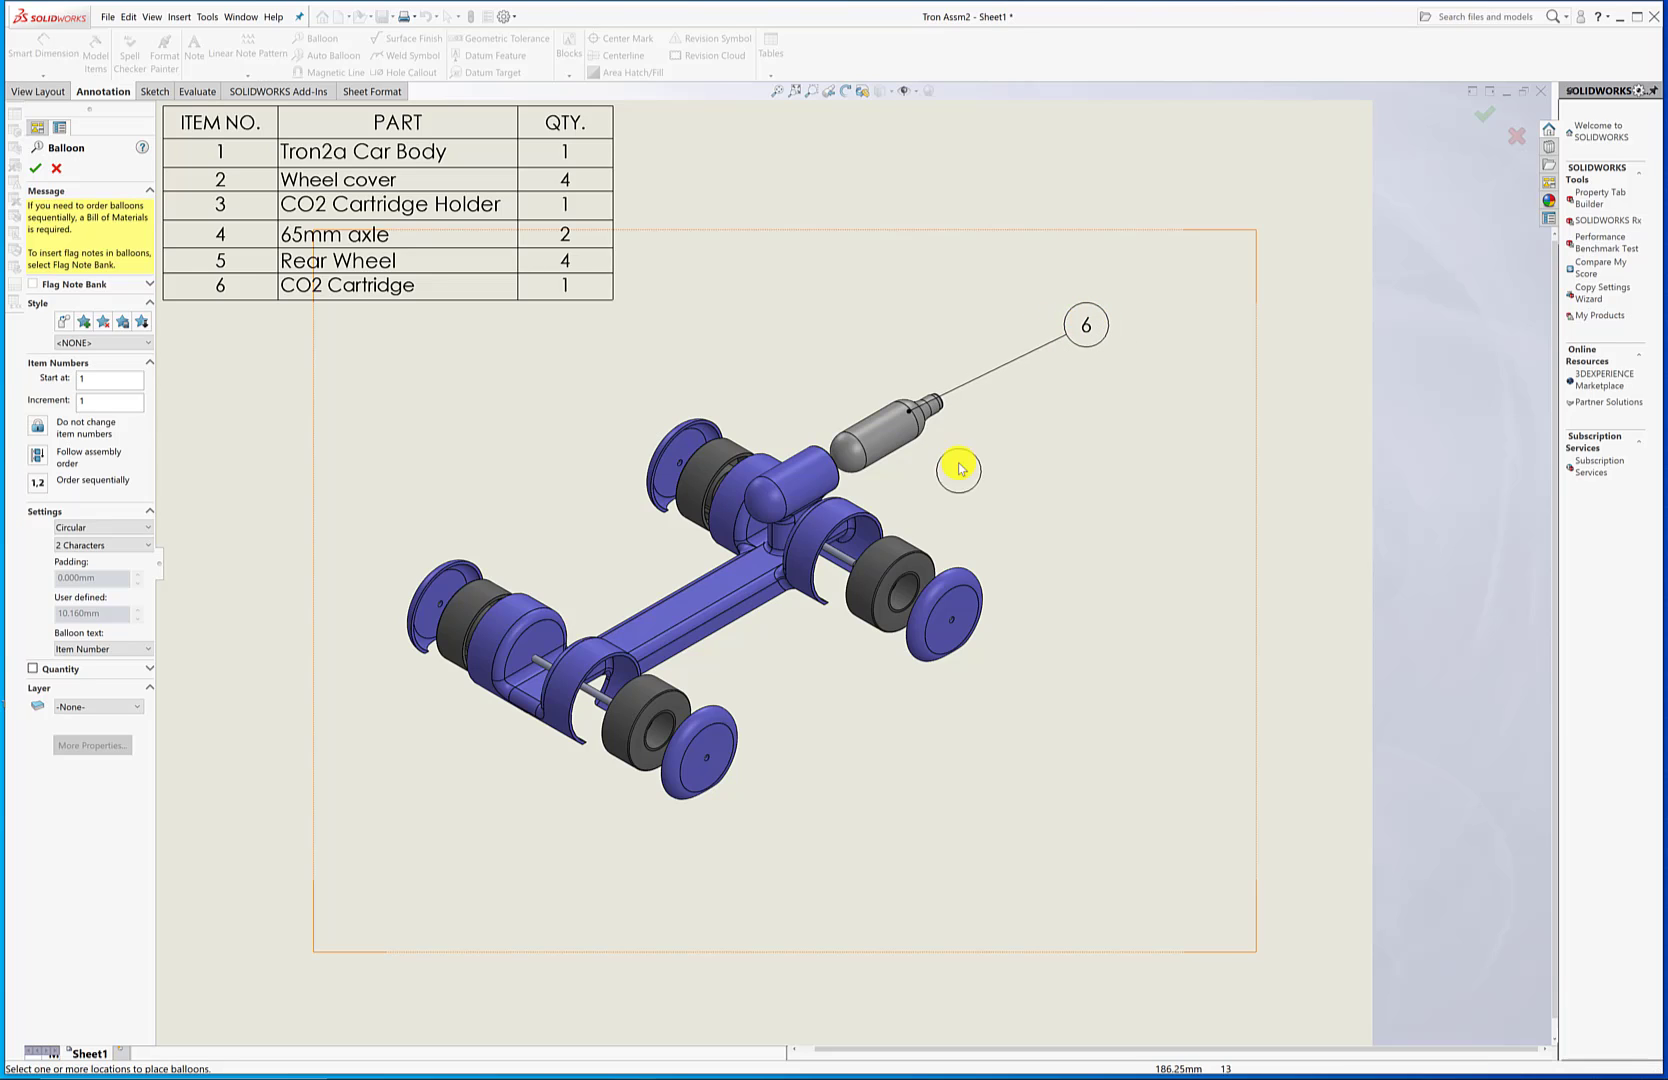
click(804, 479)
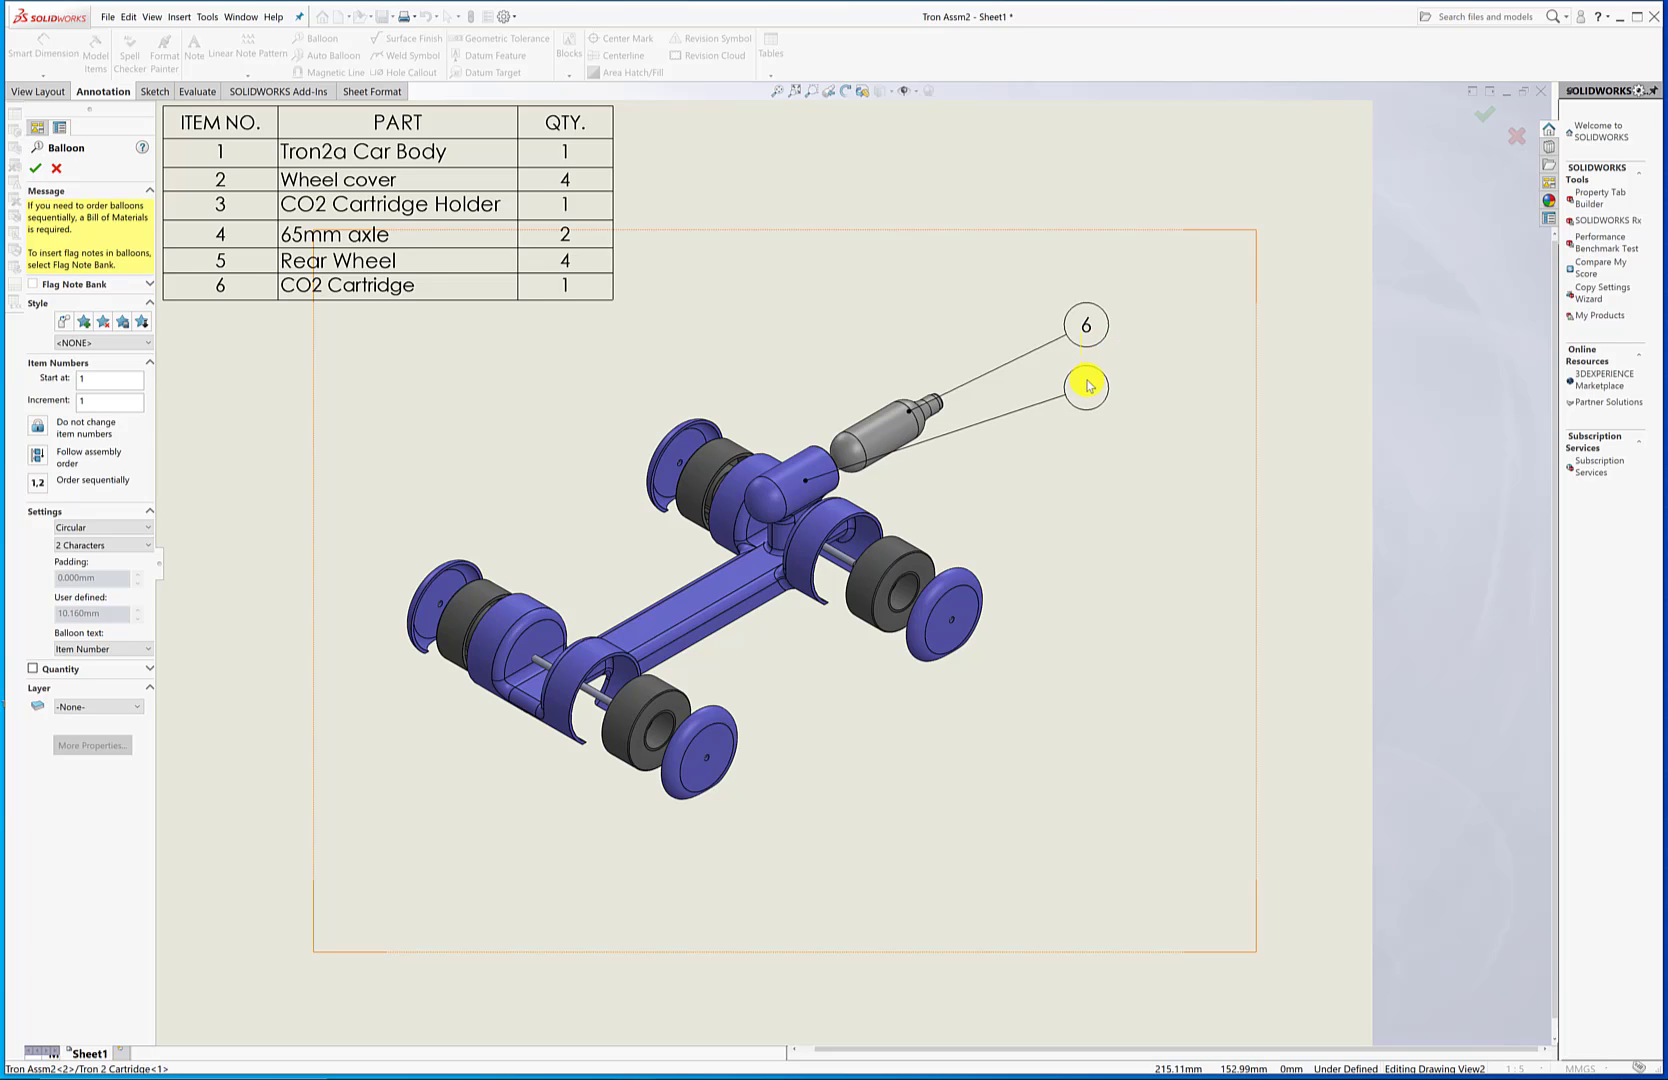
click(1088, 387)
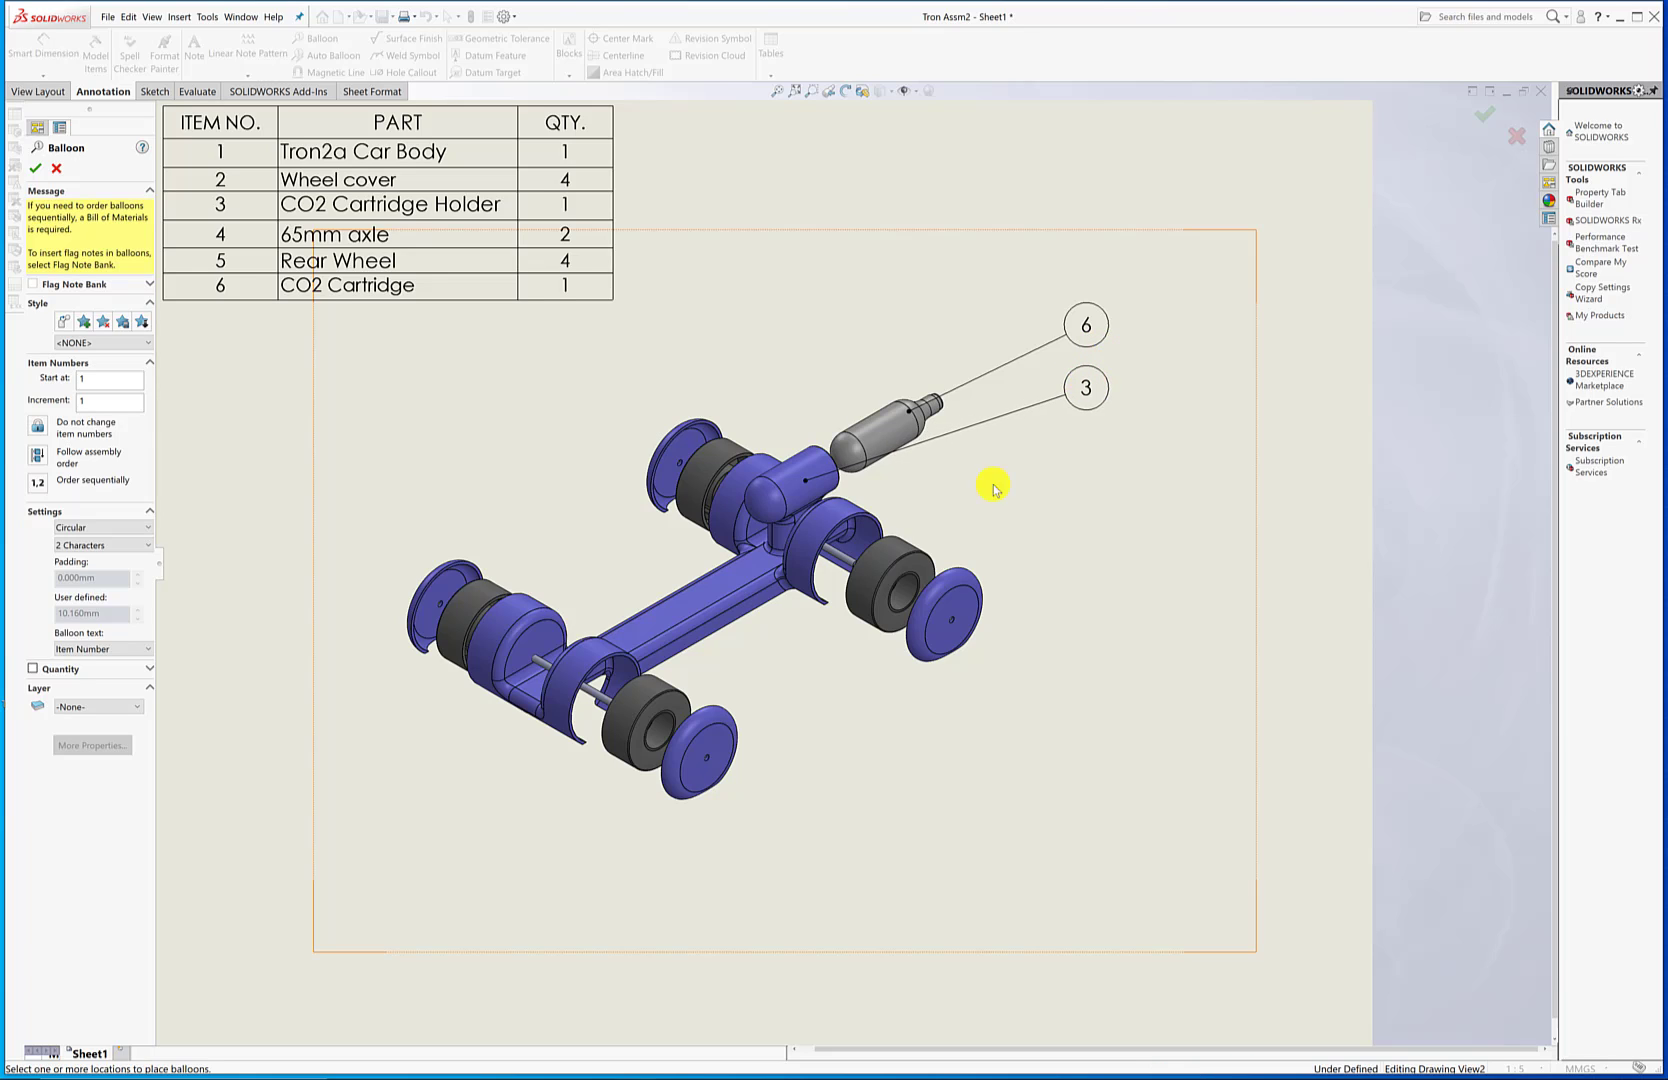
Step: Add balloons for the rear axle, the near rear wheel and its wheel cover, continuing the vertical column below the cartridge holder's balloon
click(836, 552)
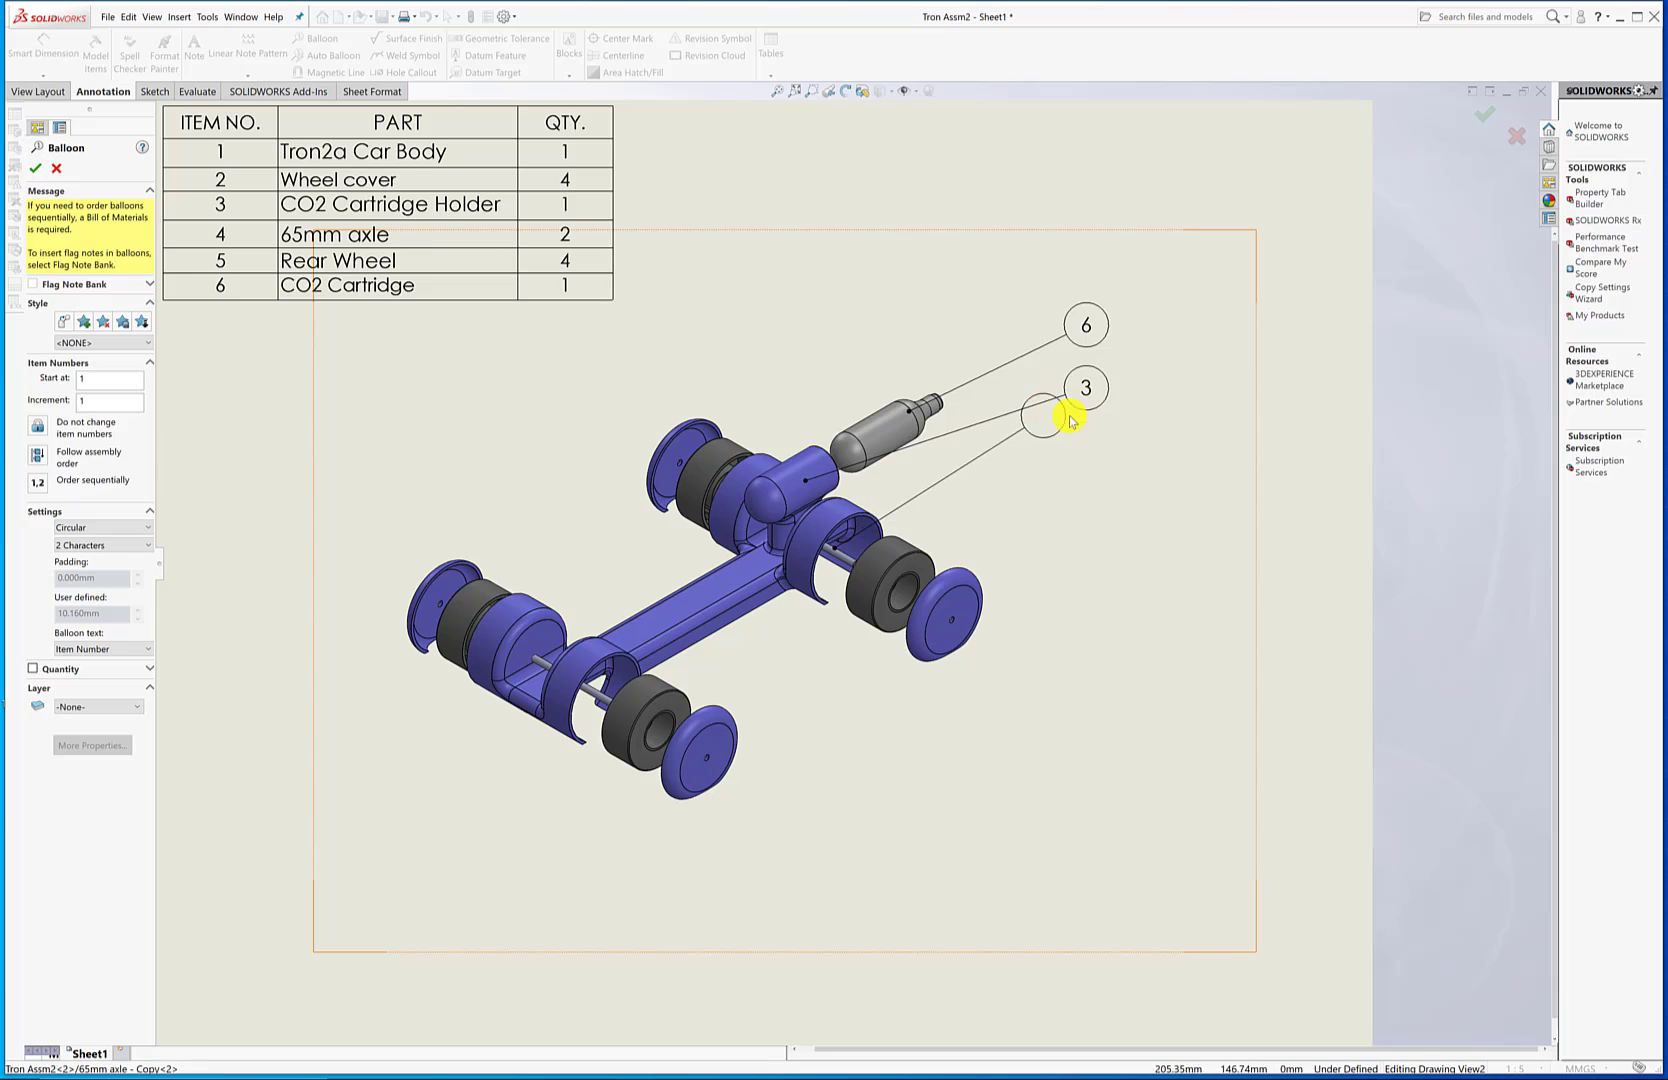
click(1088, 450)
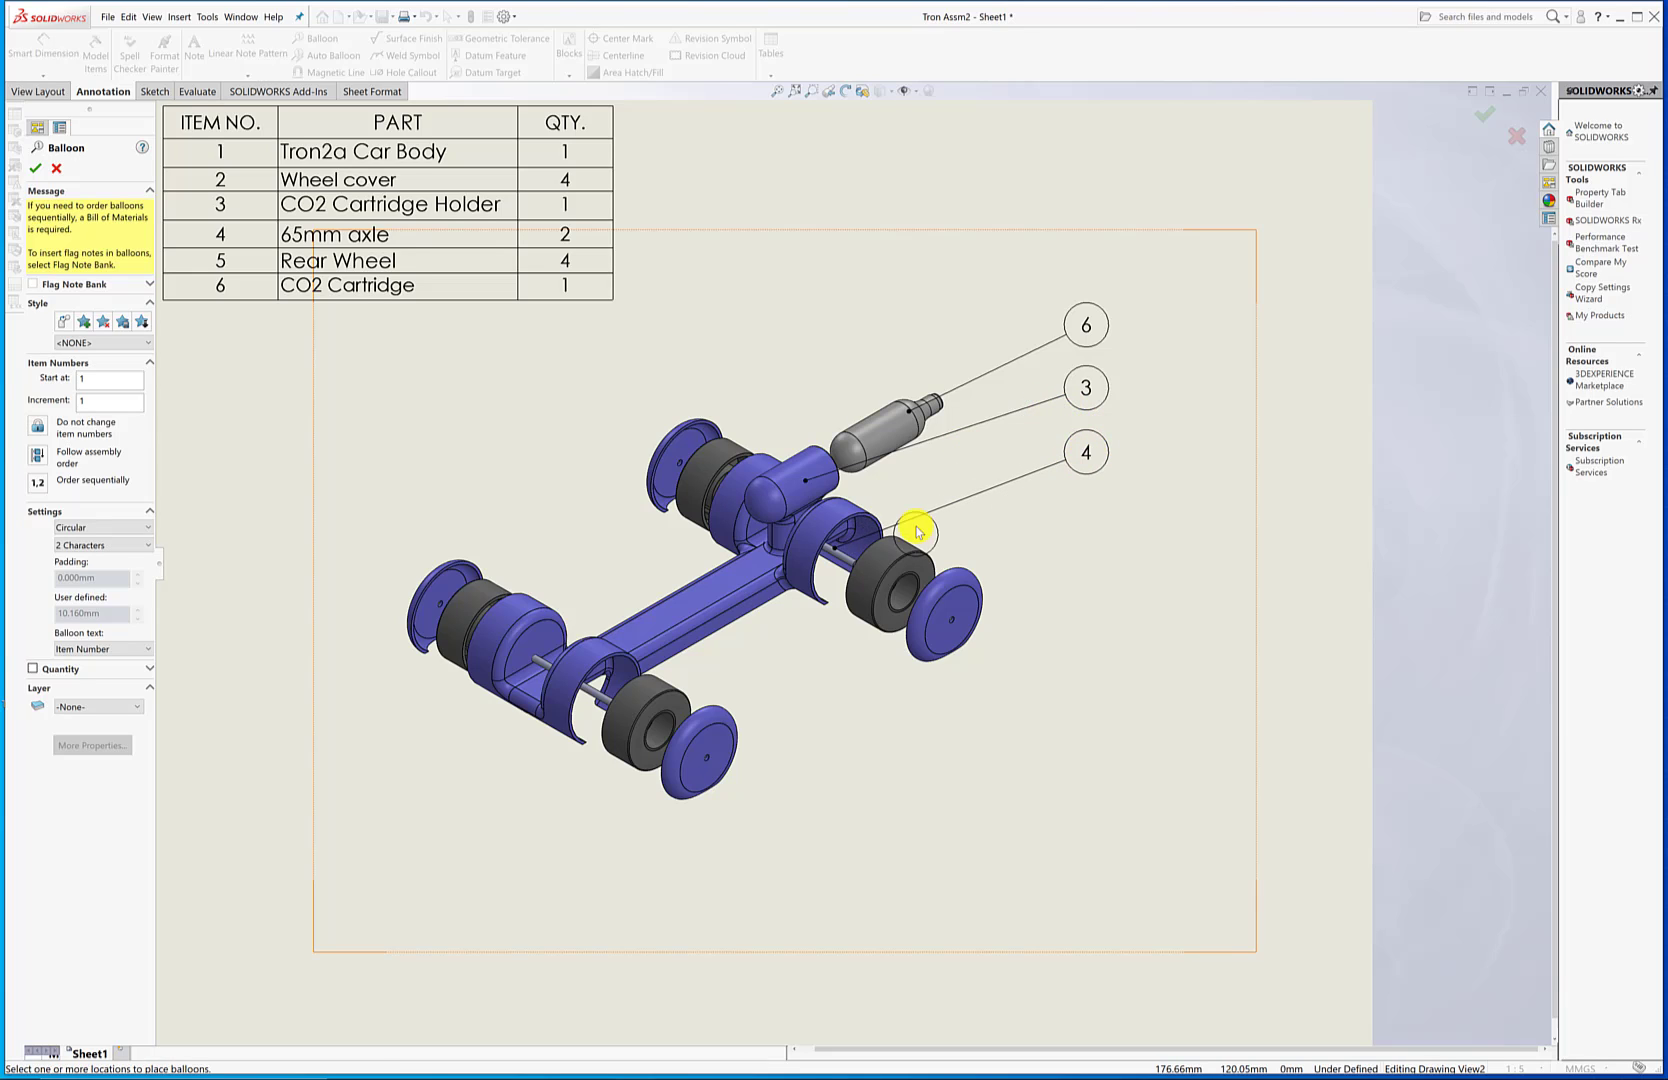
click(911, 559)
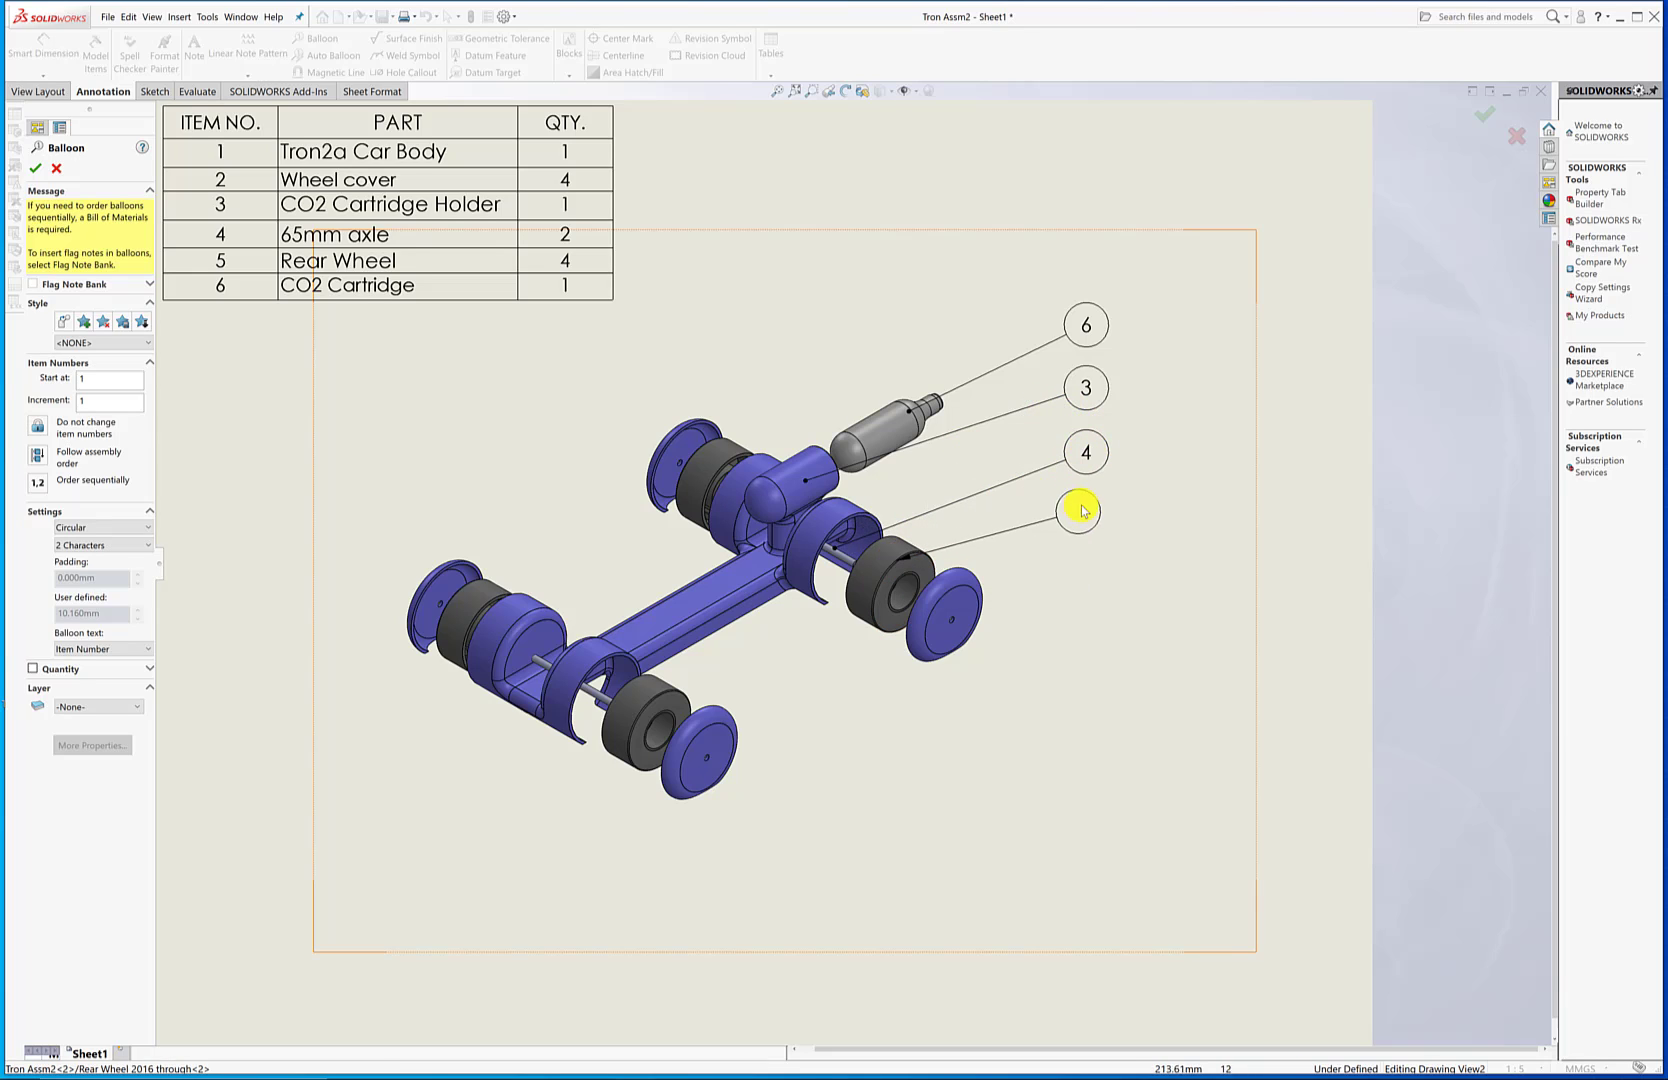
click(1088, 517)
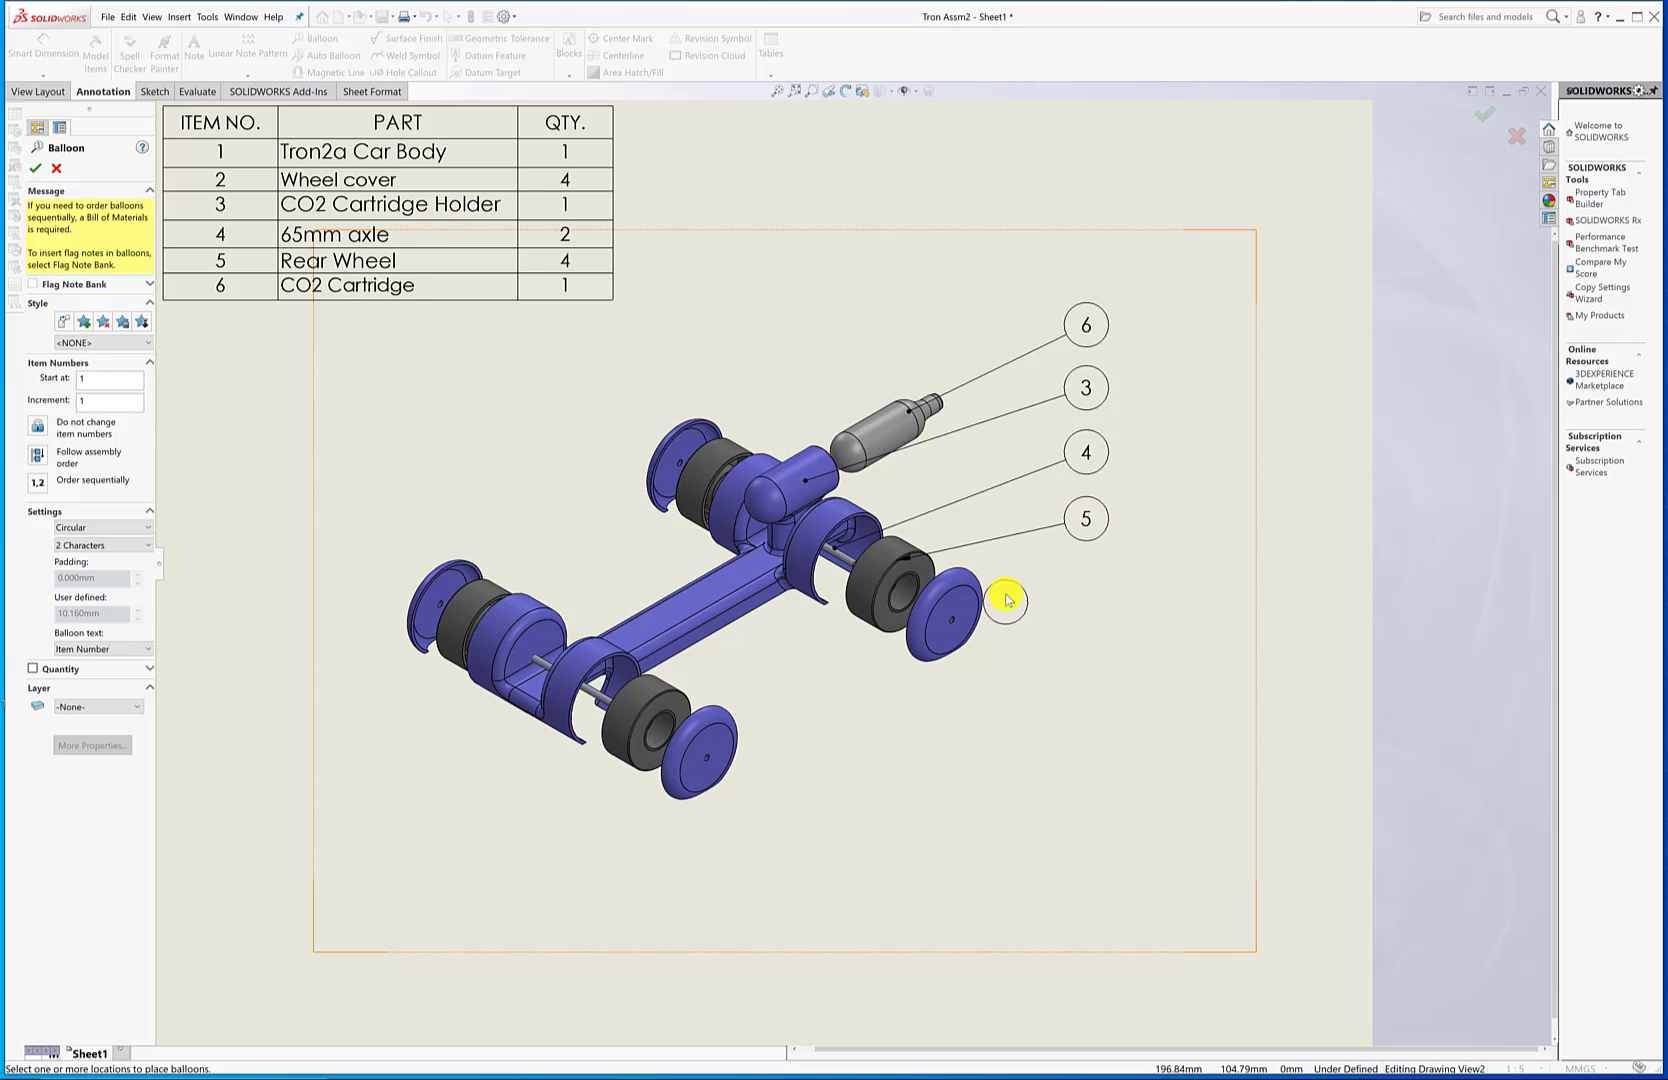
click(979, 590)
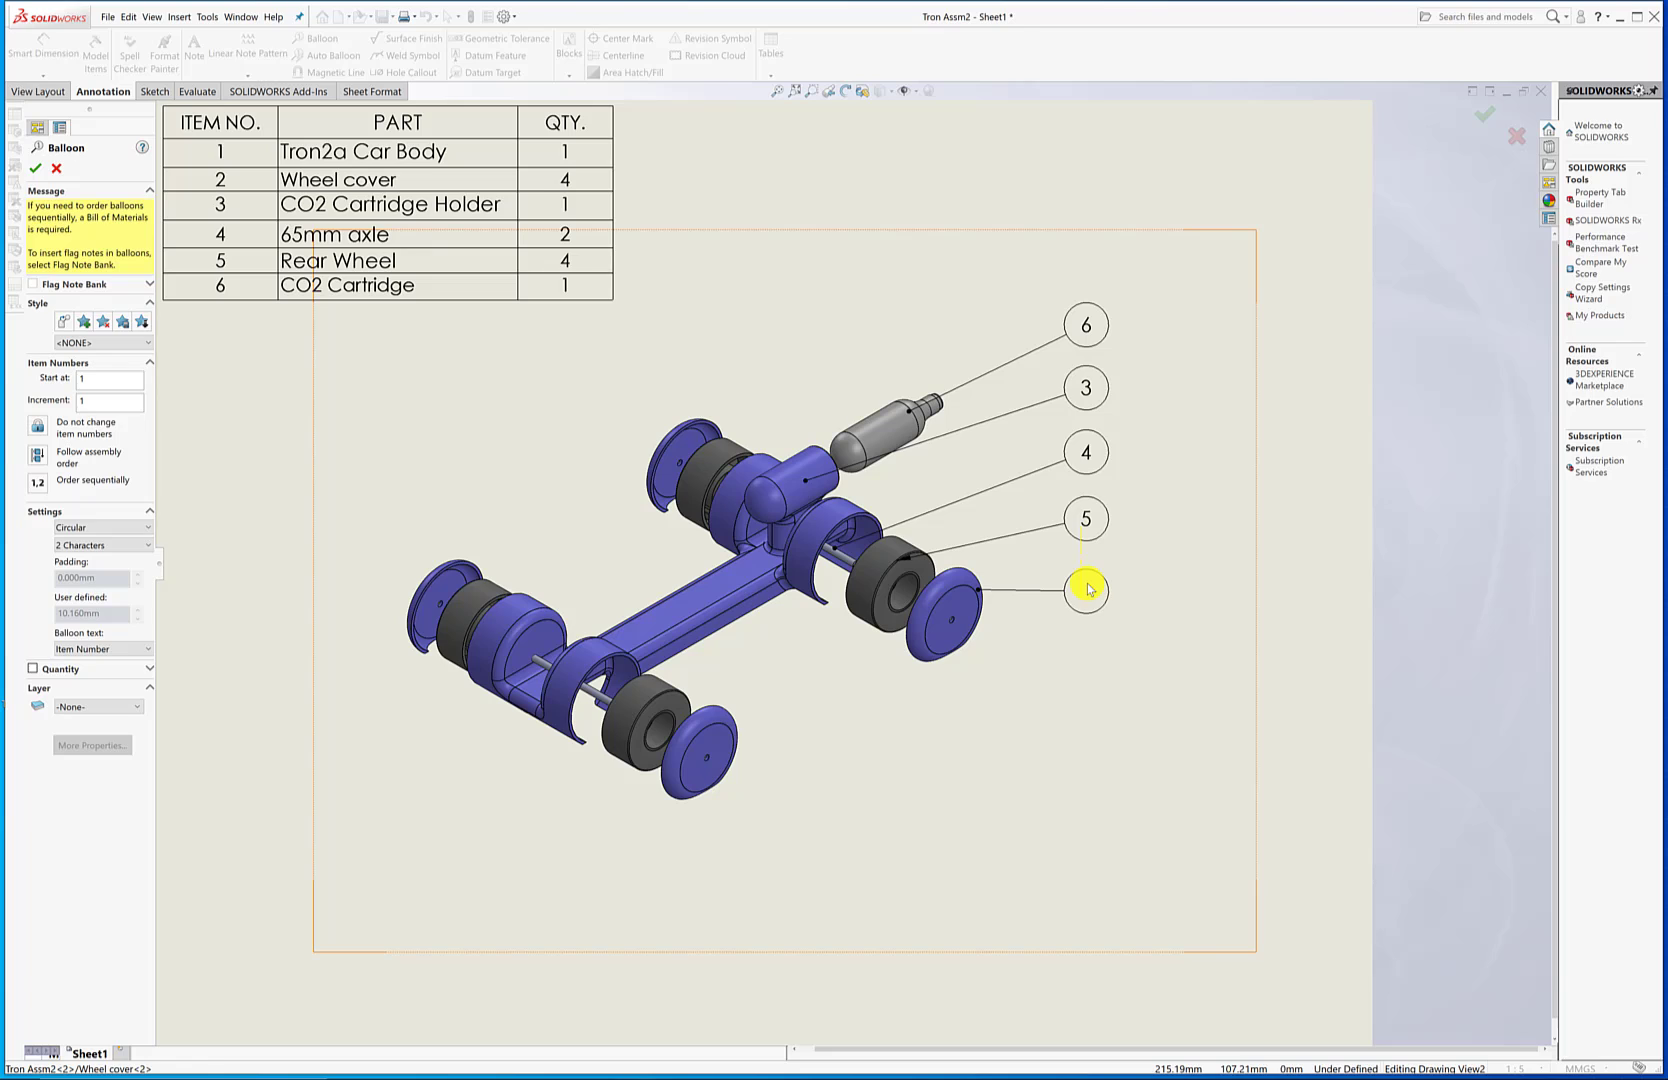
click(1088, 590)
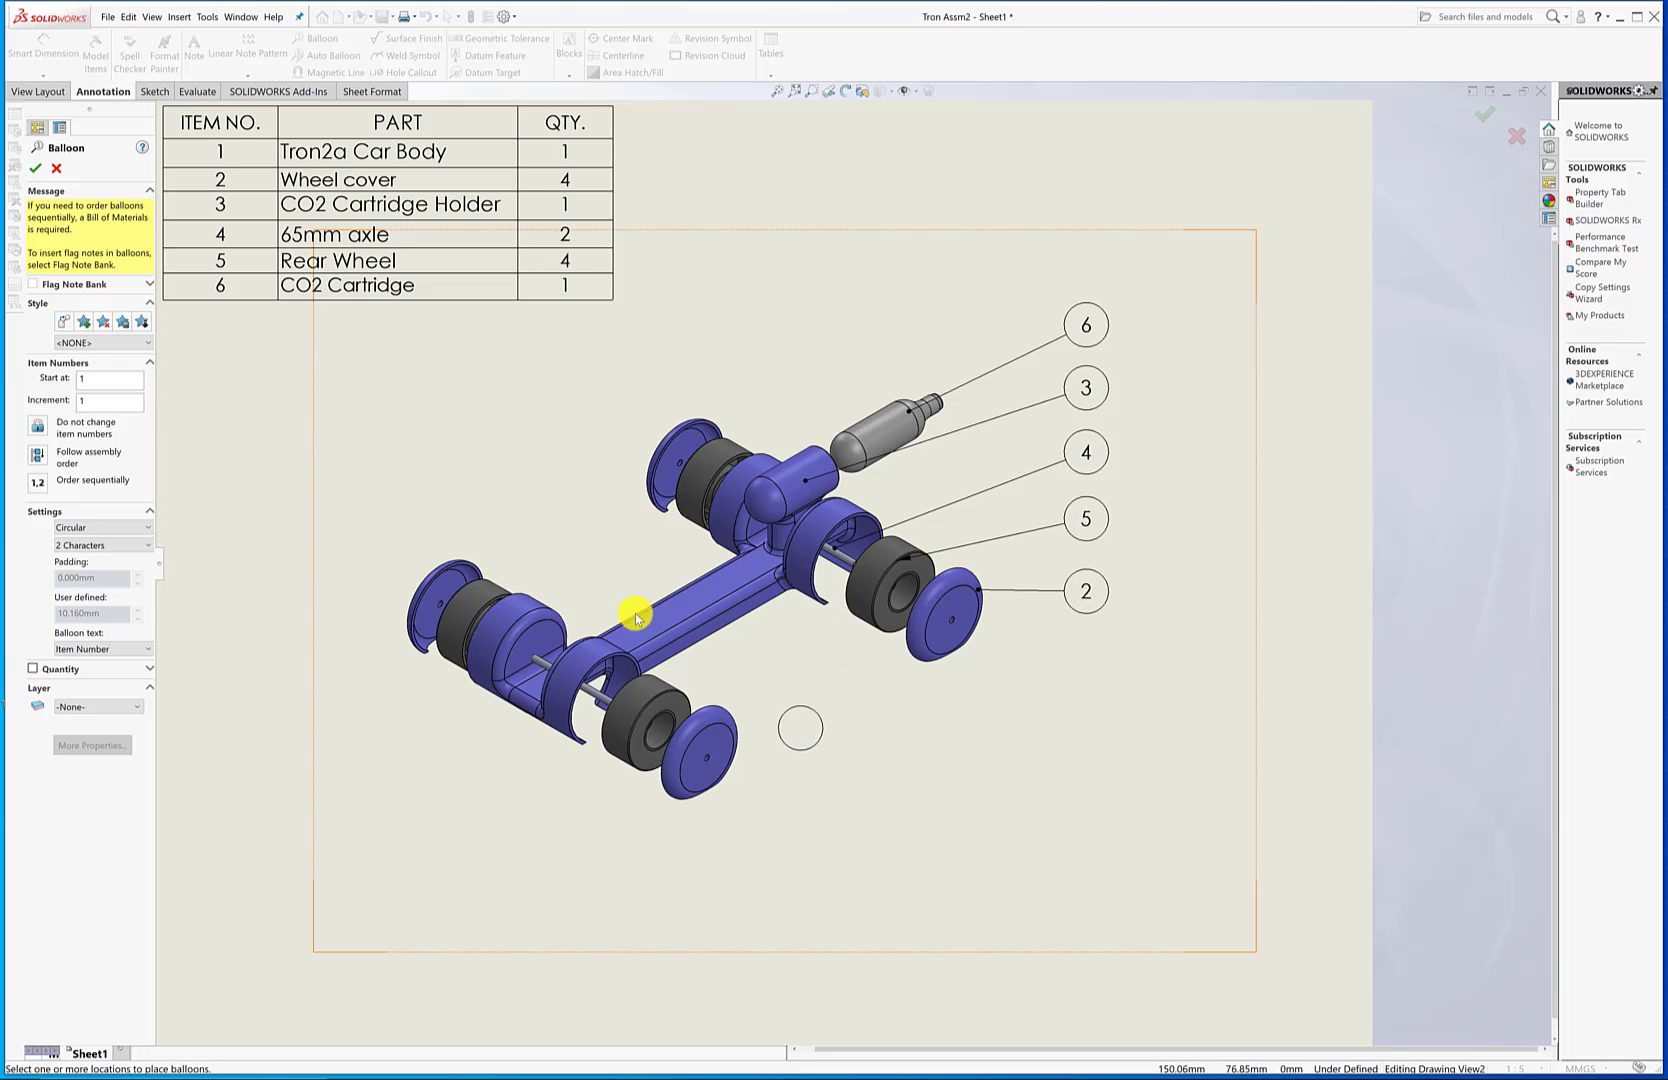
click(36, 172)
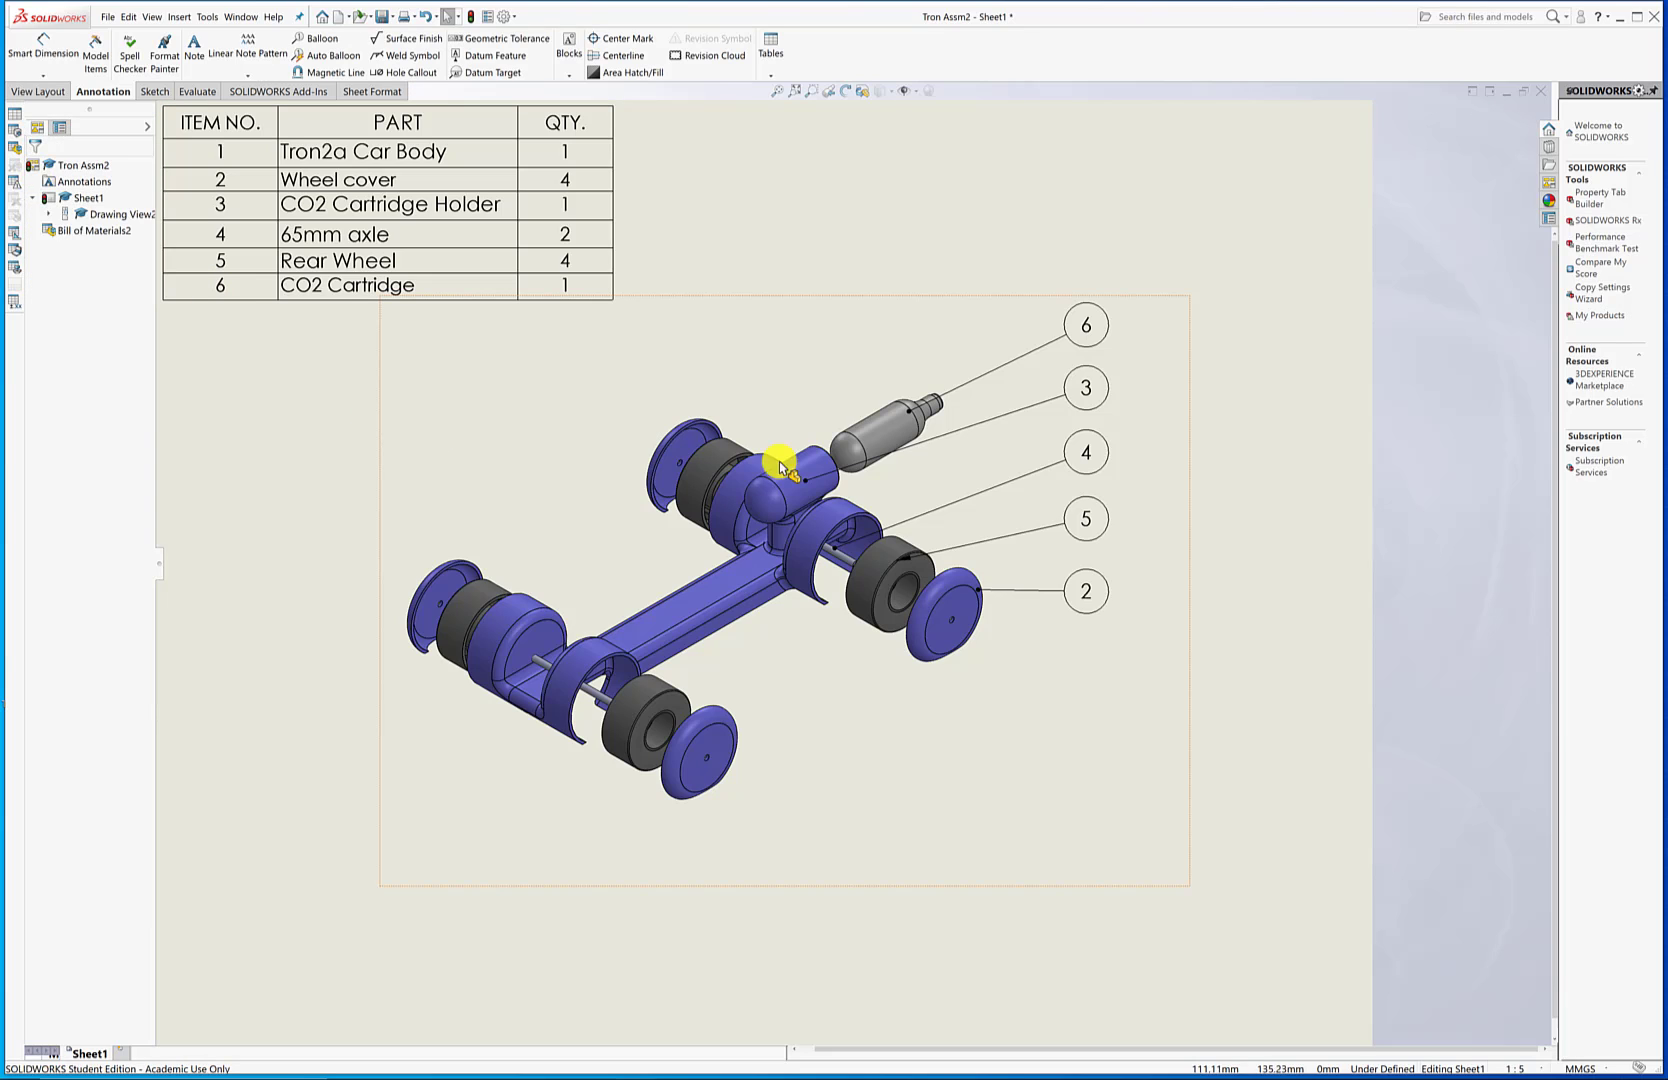